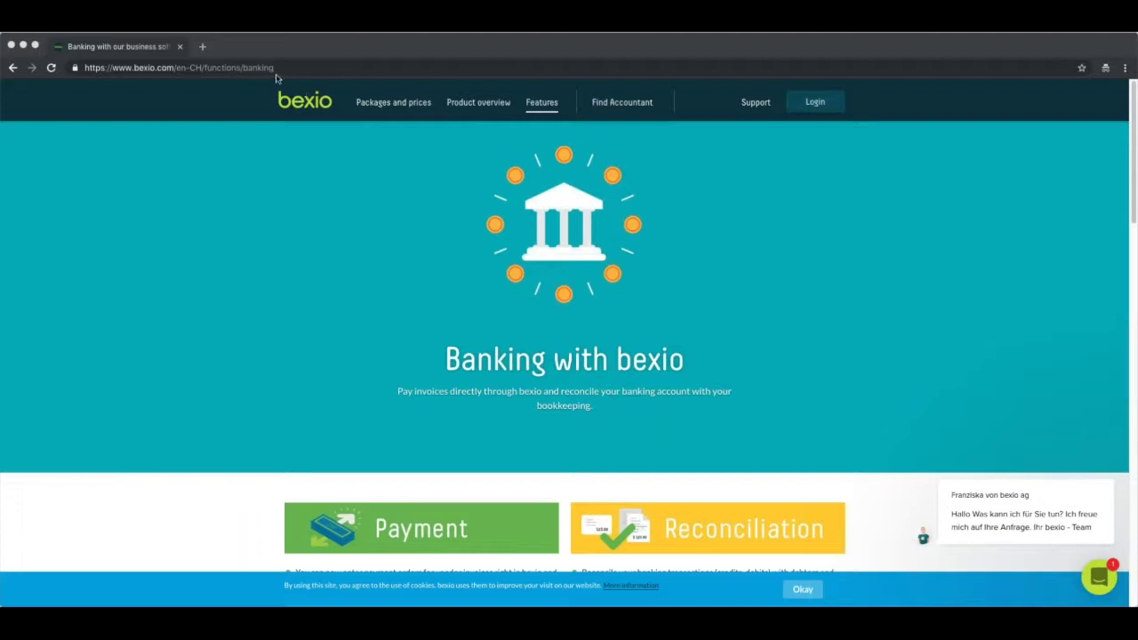
Step: Review the banking features page, including the UBS partnership and the supported banks, and dismiss the cookie notice
scroll(571, 325, "down", 5)
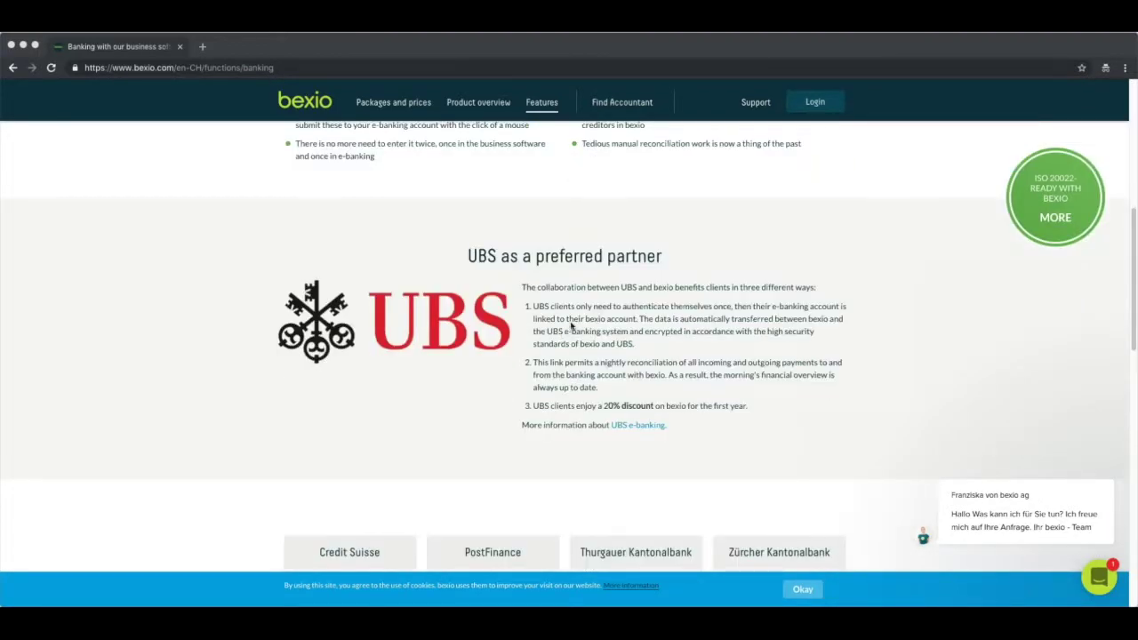
scroll(574, 321, "up", 1)
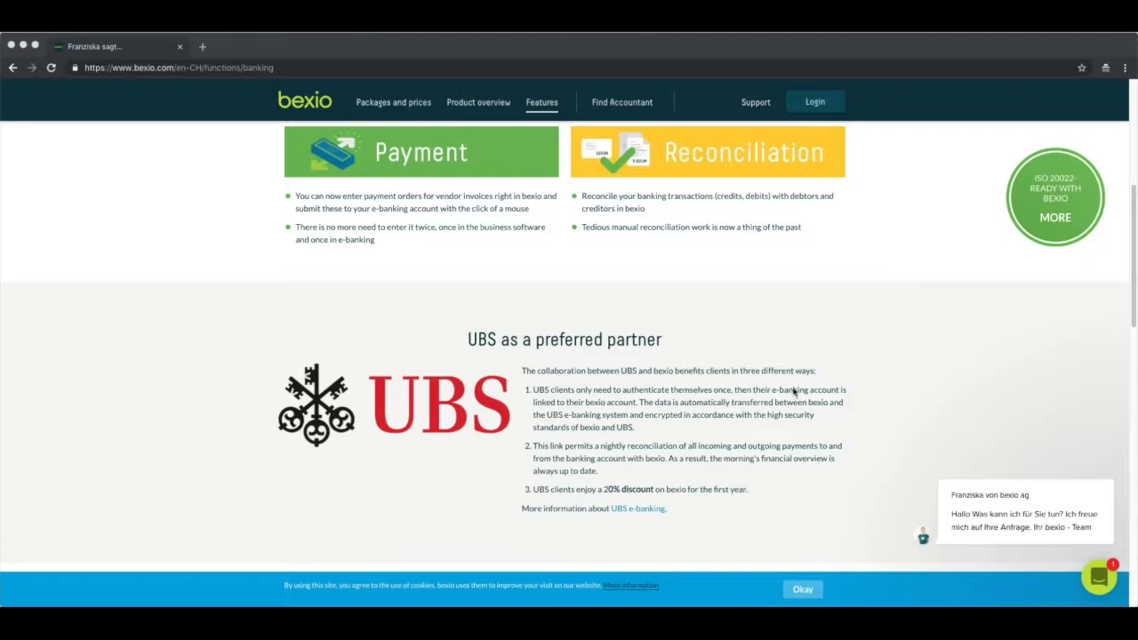
scroll(840, 419, "down", 1)
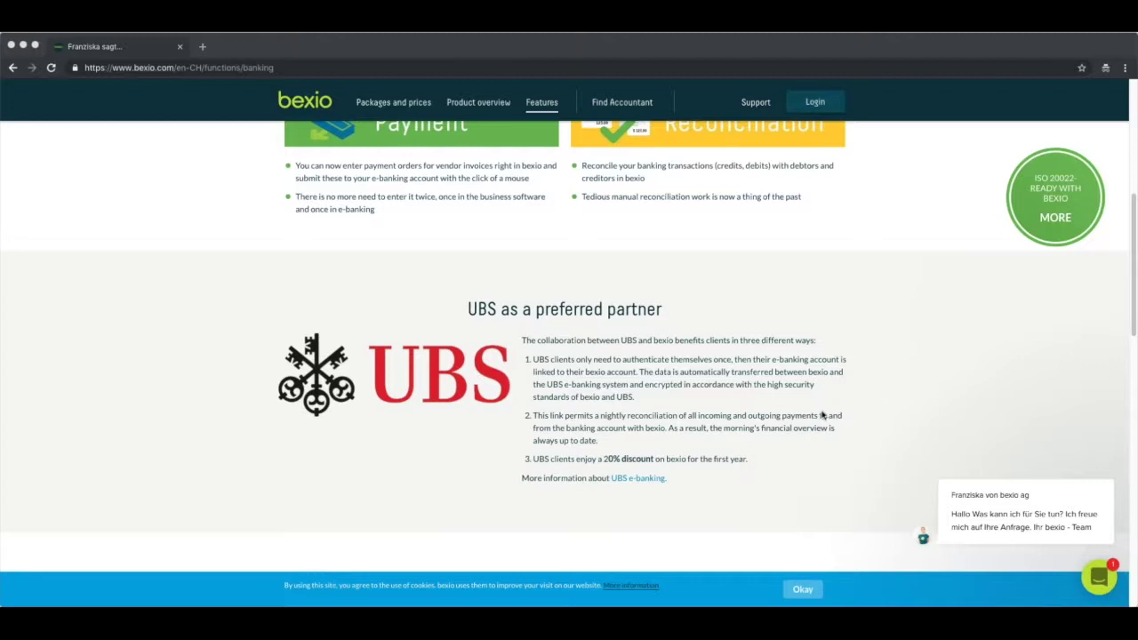
scroll(822, 417, "down", 5)
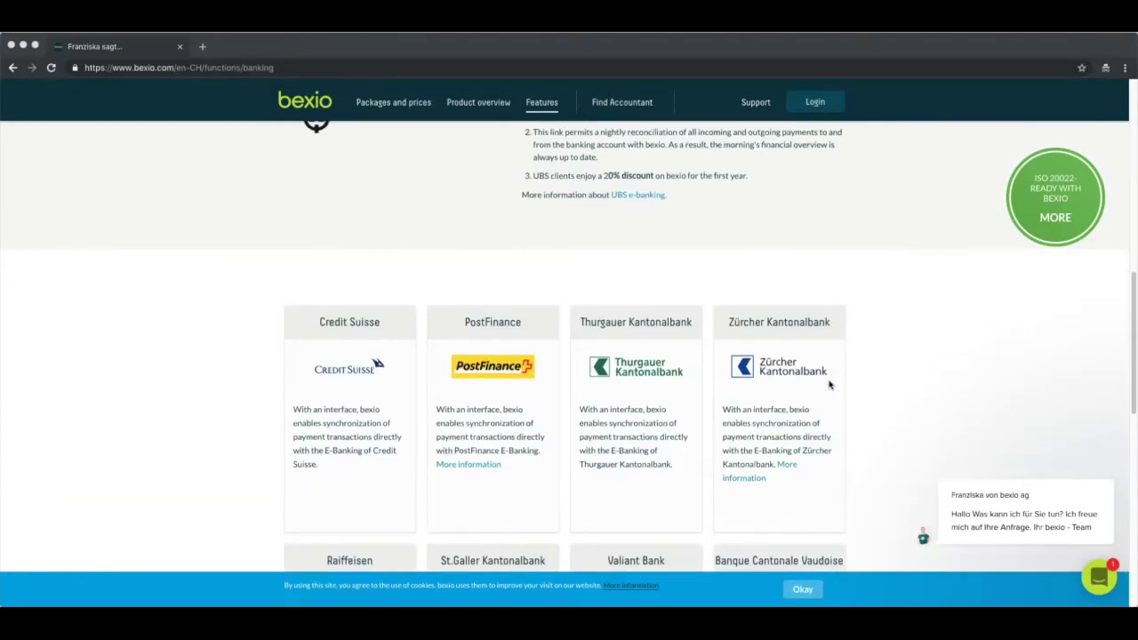
scroll(847, 387, "down", 2)
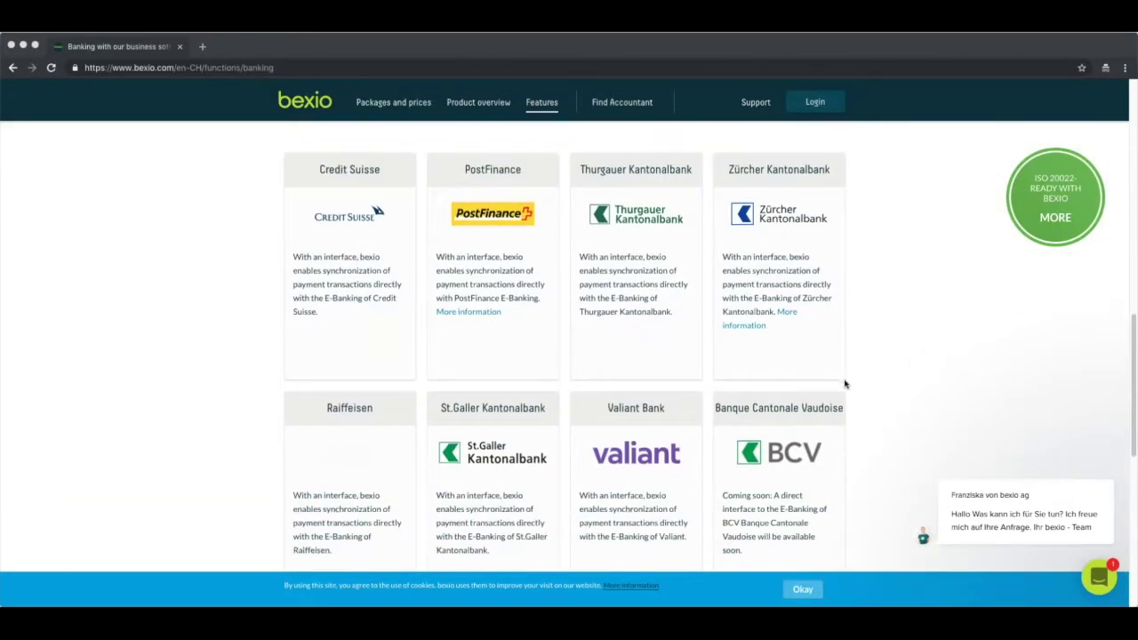
scroll(885, 360, "down", 1)
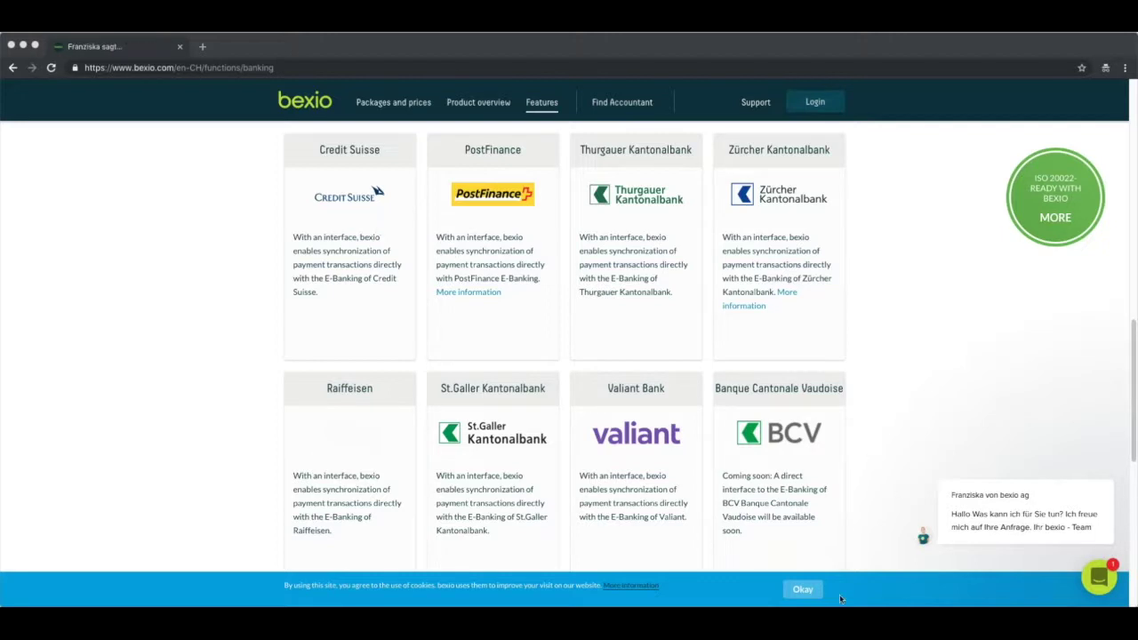
left_click(803, 591)
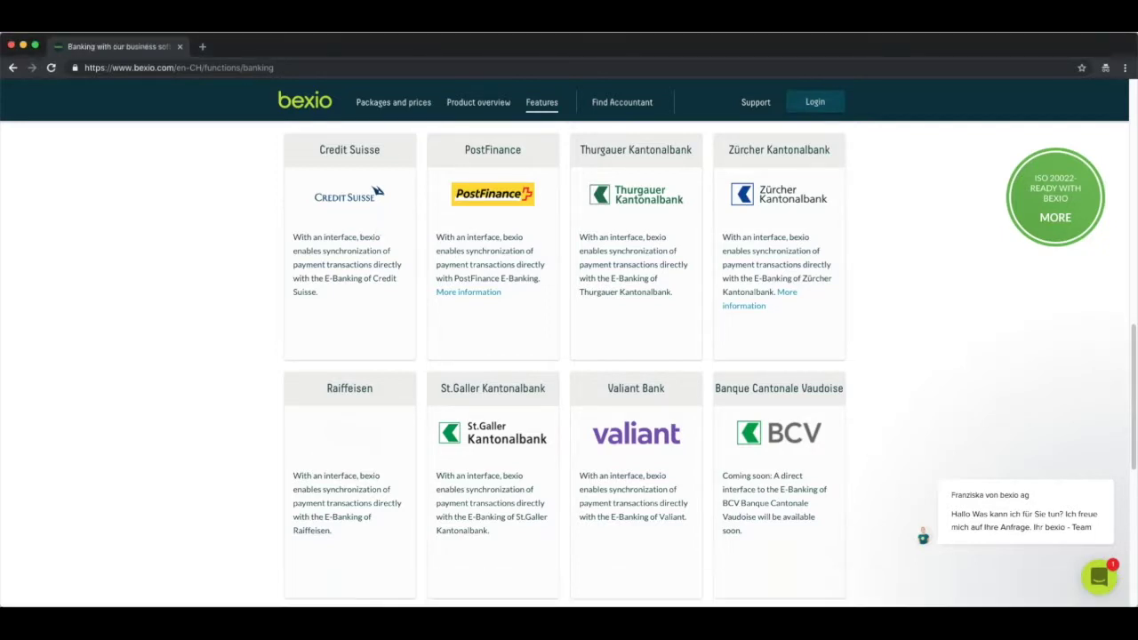
scroll(775, 463, "down", 1)
scroll(774, 463, "up", 1)
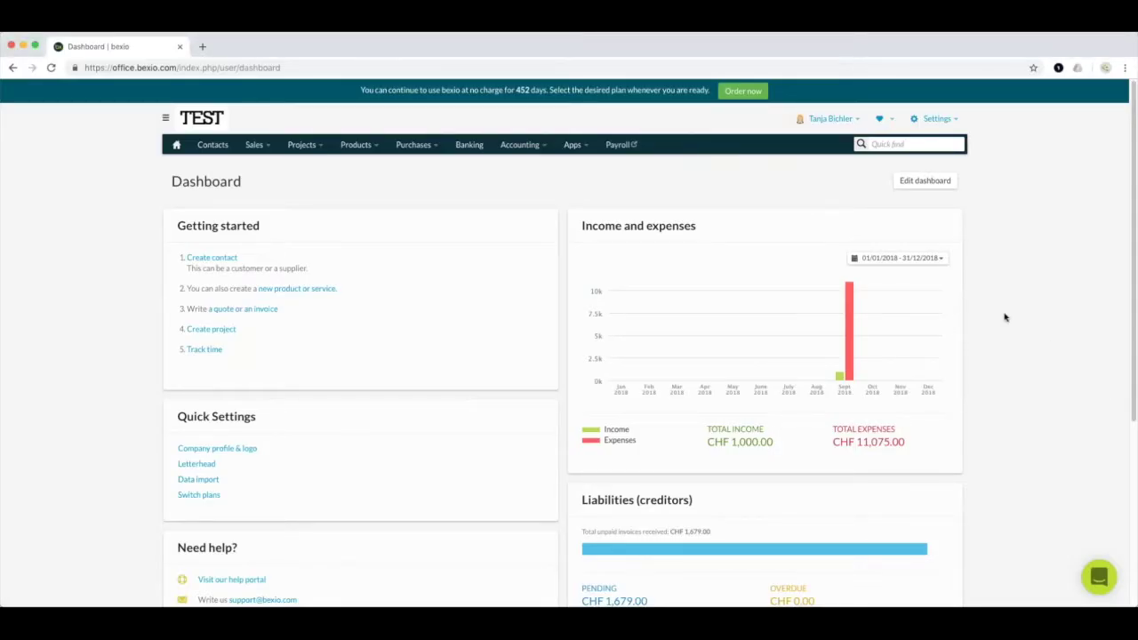
Step: Open the Banking overview to view the connected bank accounts
left_click(475, 148)
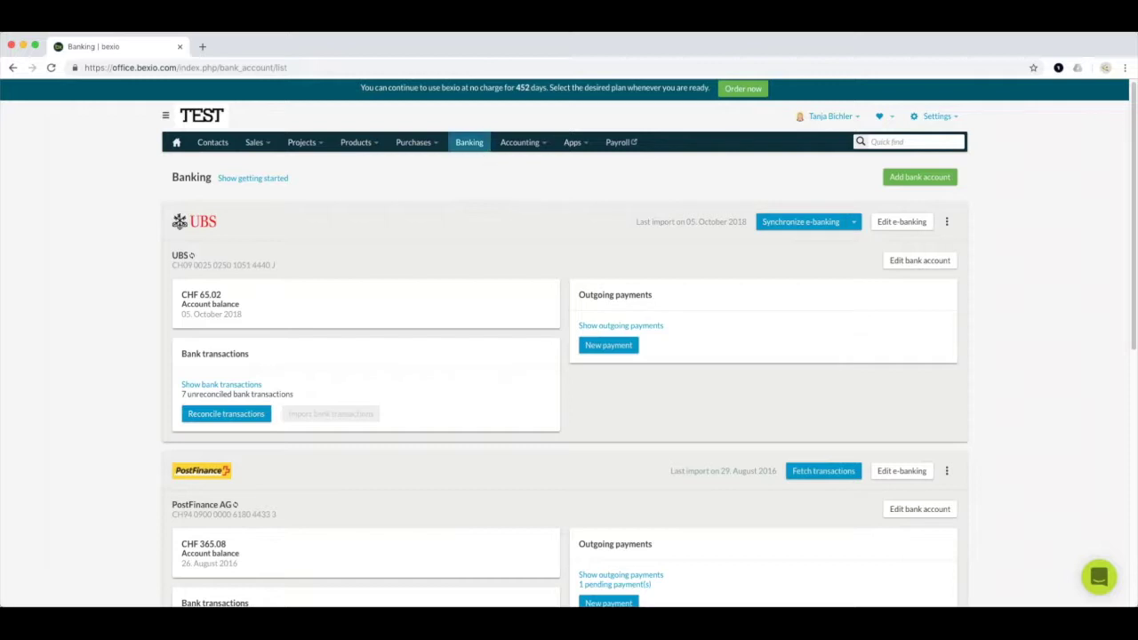
scroll(537, 329, "down", 1)
scroll(537, 332, "up", 1)
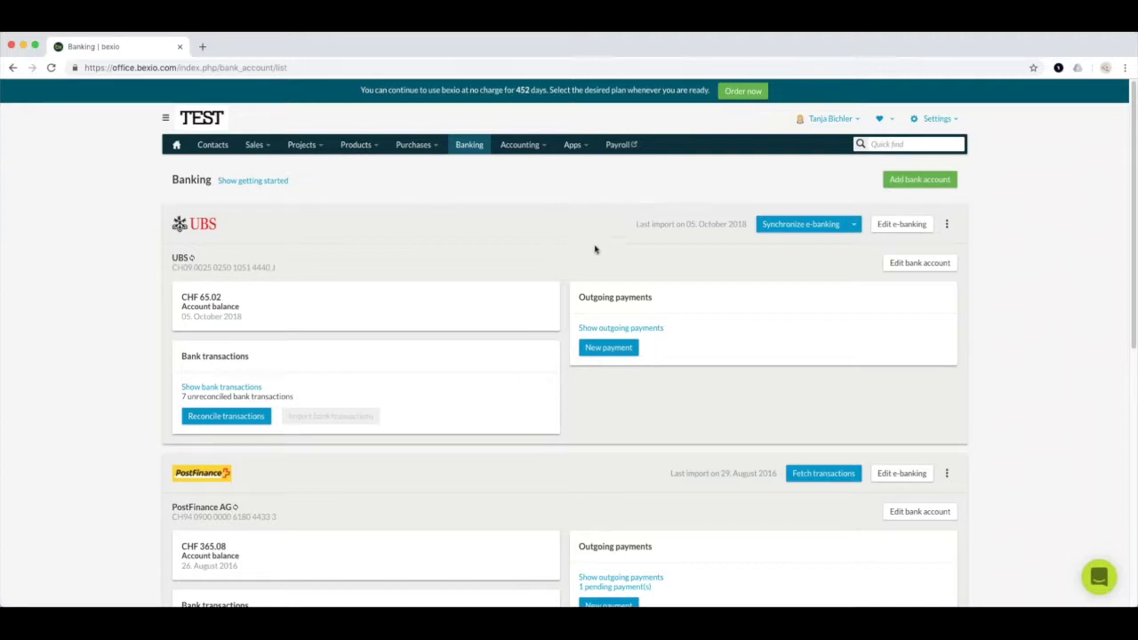
Step: Add and save a cash account described as "Test cash account" in CHF, and check its entry in the banking overview
left_click(926, 181)
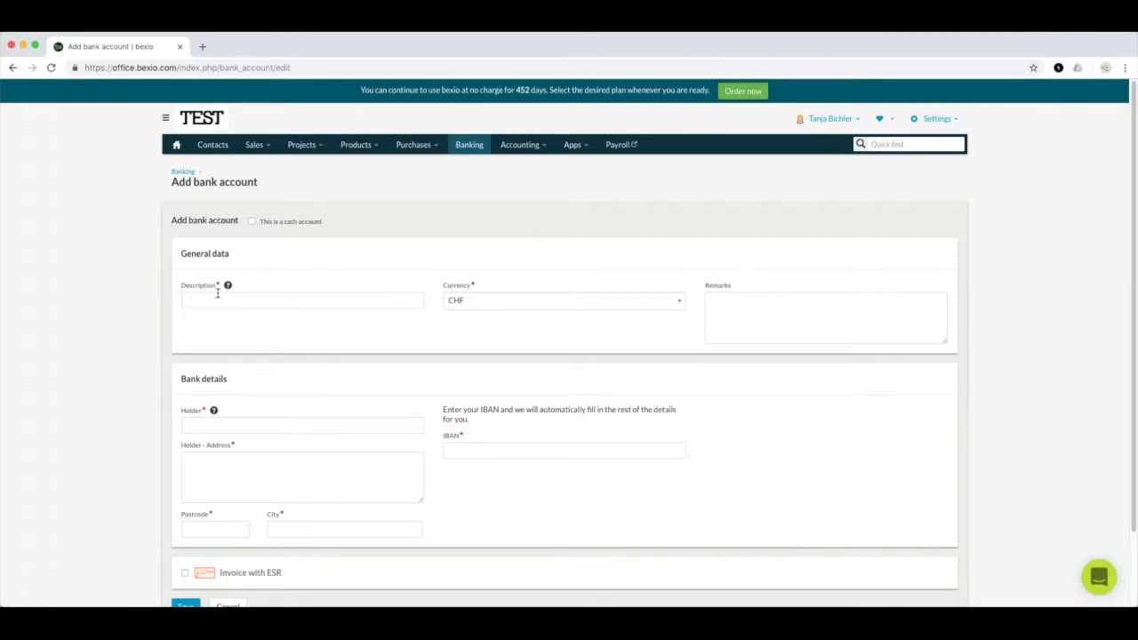
left_click(254, 222)
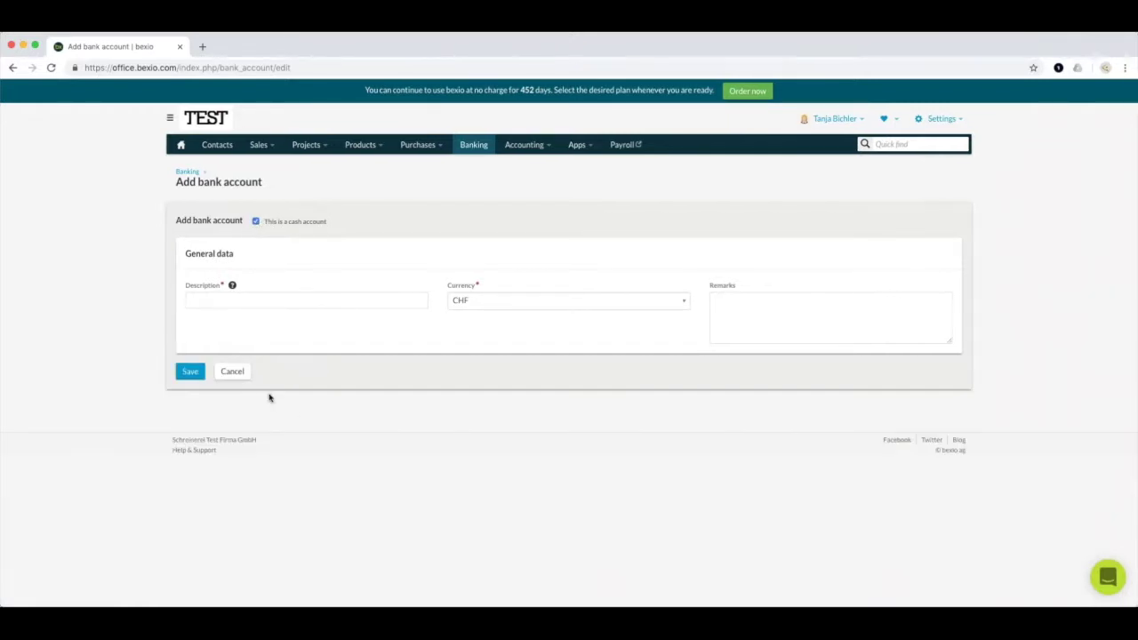
left_click(226, 299)
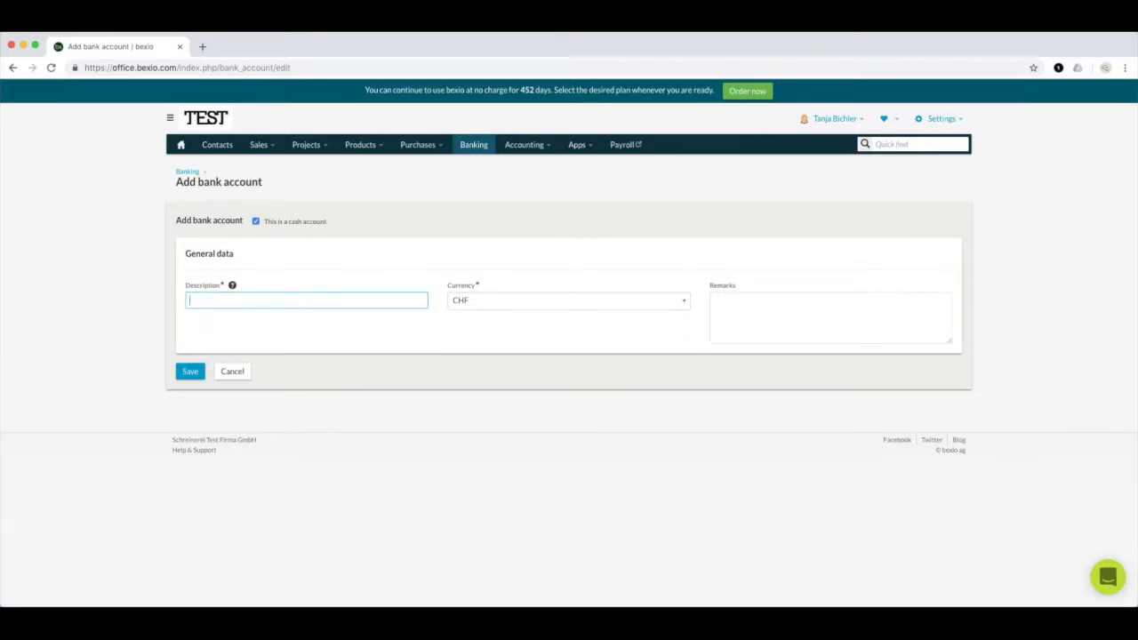
type("Test cash account")
left_click(502, 304)
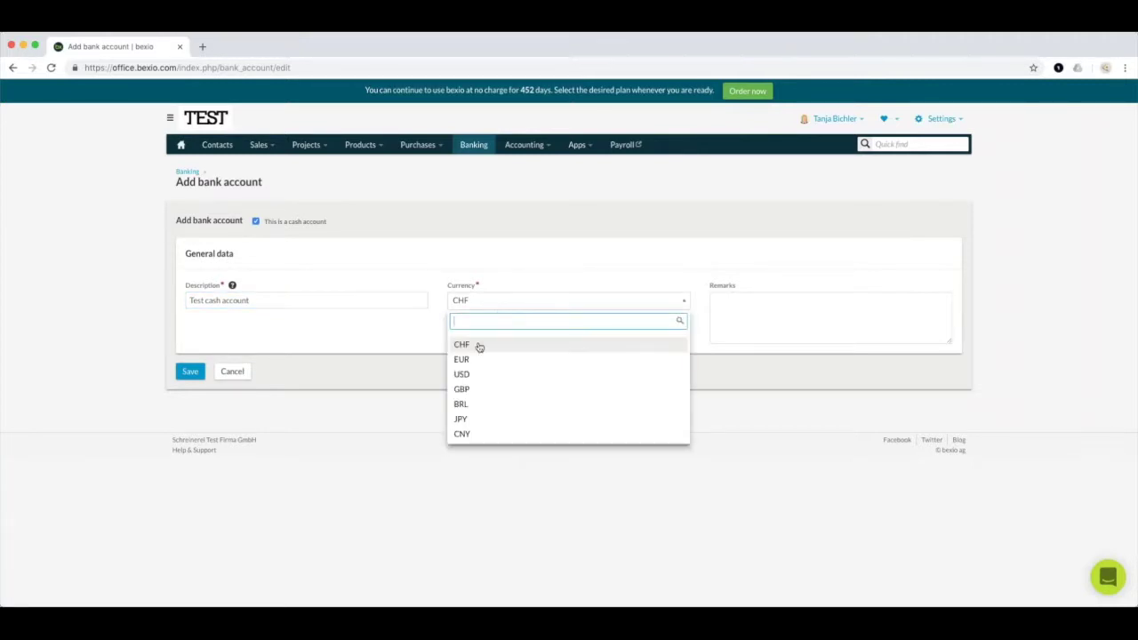
left_click(479, 346)
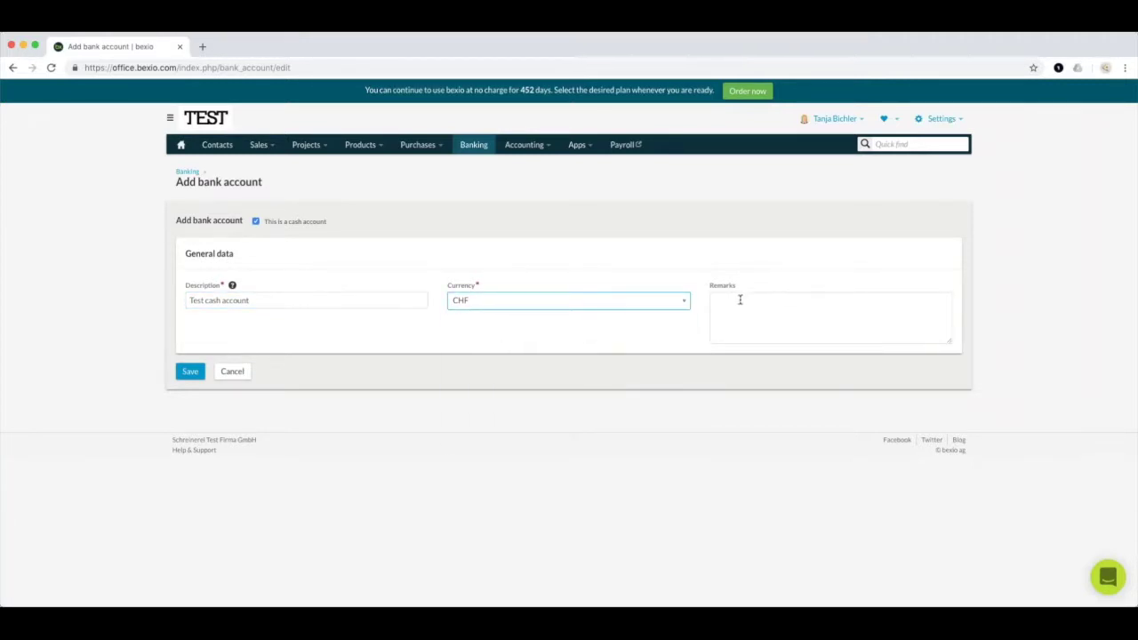
left_click(189, 372)
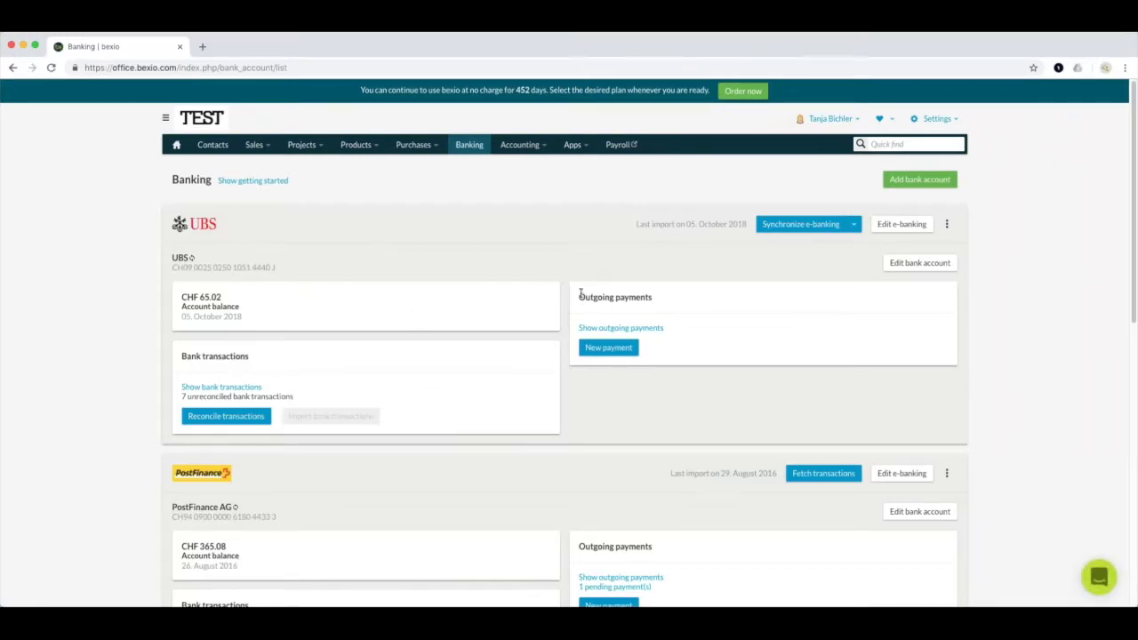
scroll(462, 182, "down", 1)
scroll(473, 423, "down", 10)
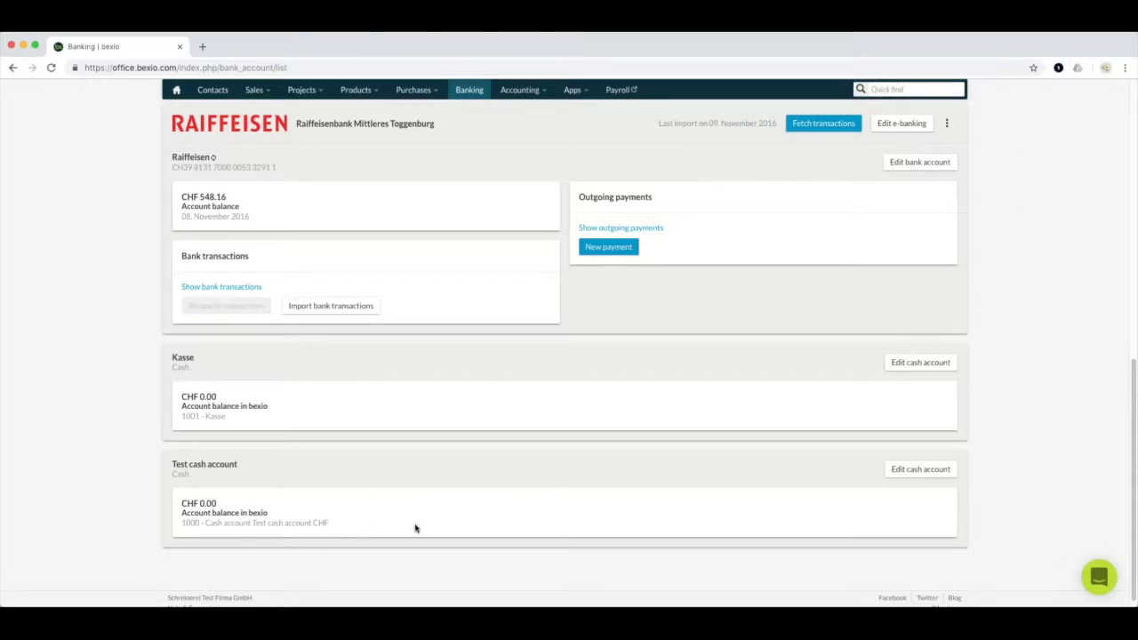
scroll(671, 418, "up", 10)
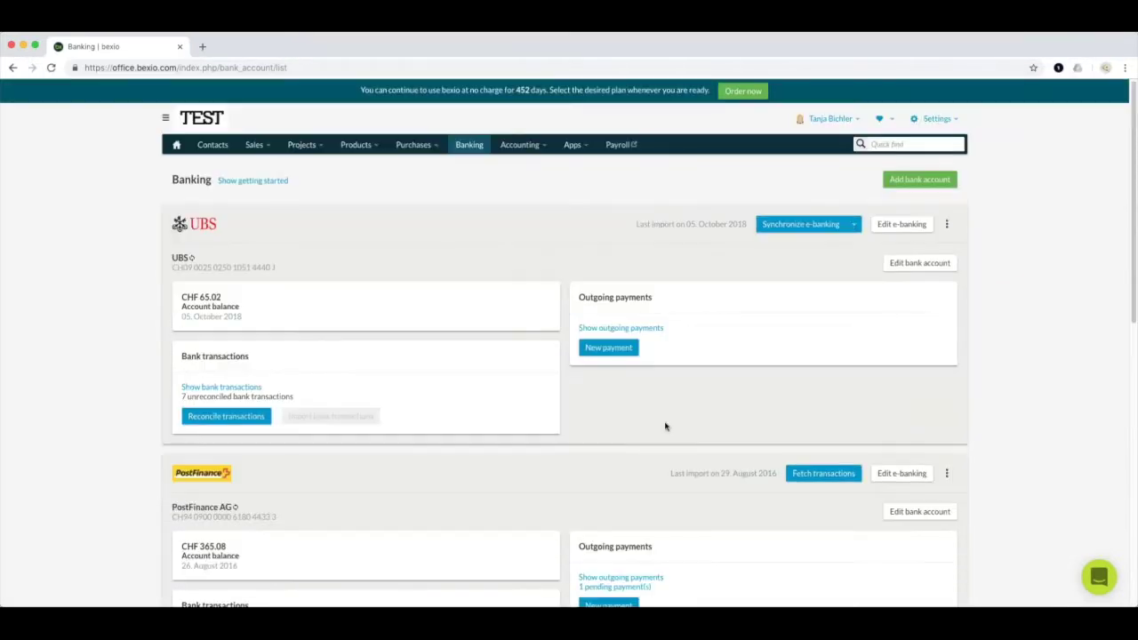
Step: Open the UBS bank account for editing and switch its Invoice with ESR option off and back on
left_click(911, 267)
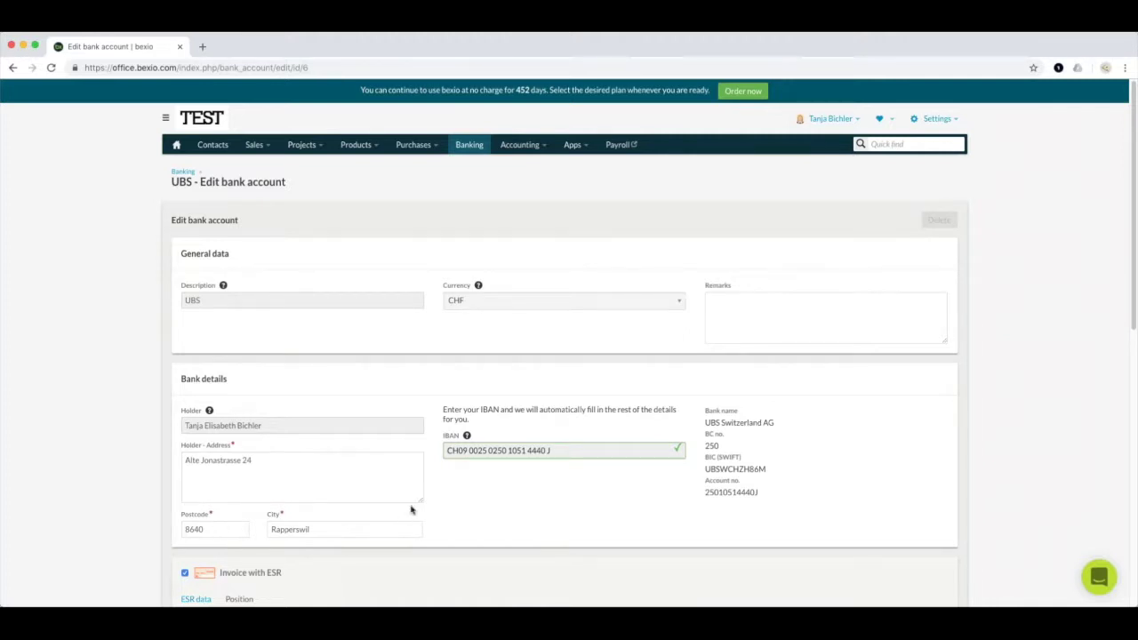
scroll(410, 509, "down", 5)
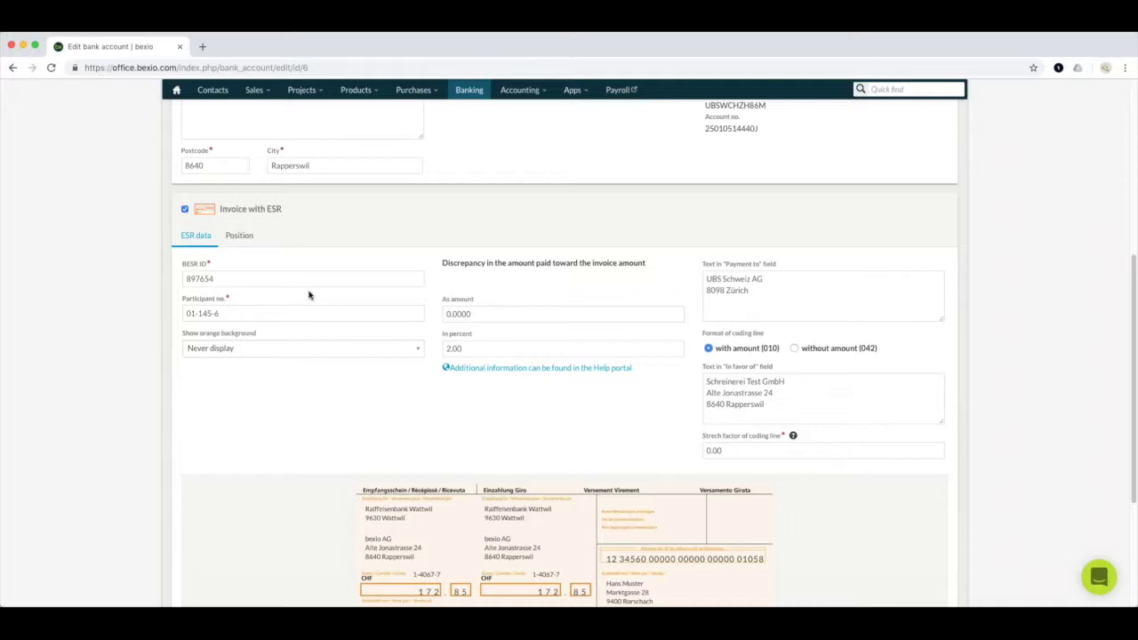
left_click(185, 209)
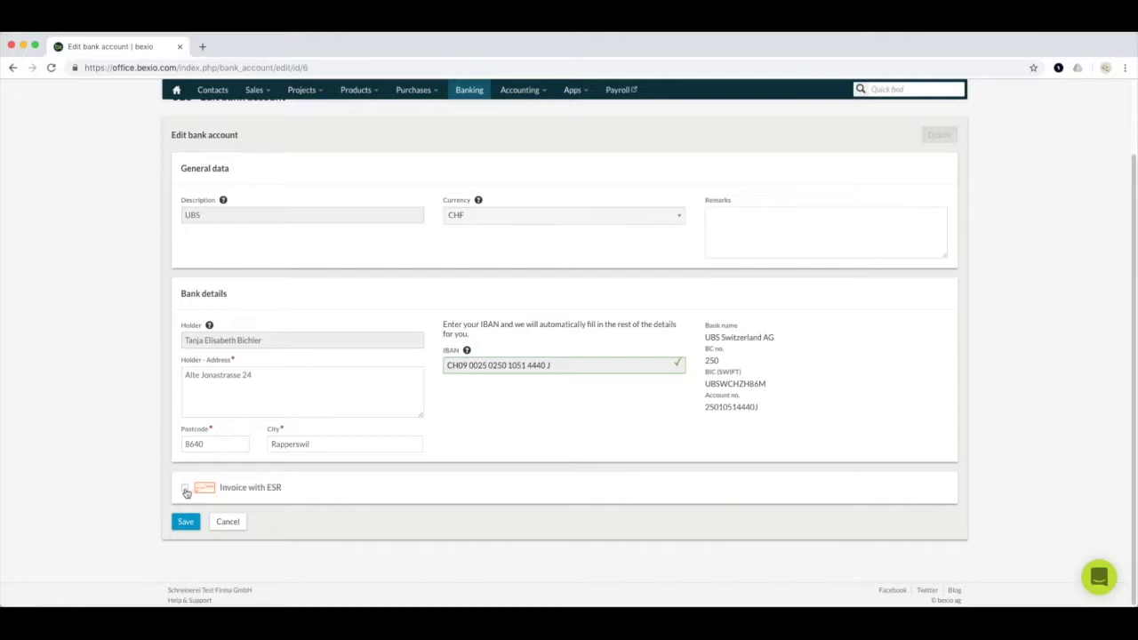
left_click(185, 488)
scroll(222, 444, "down", 3)
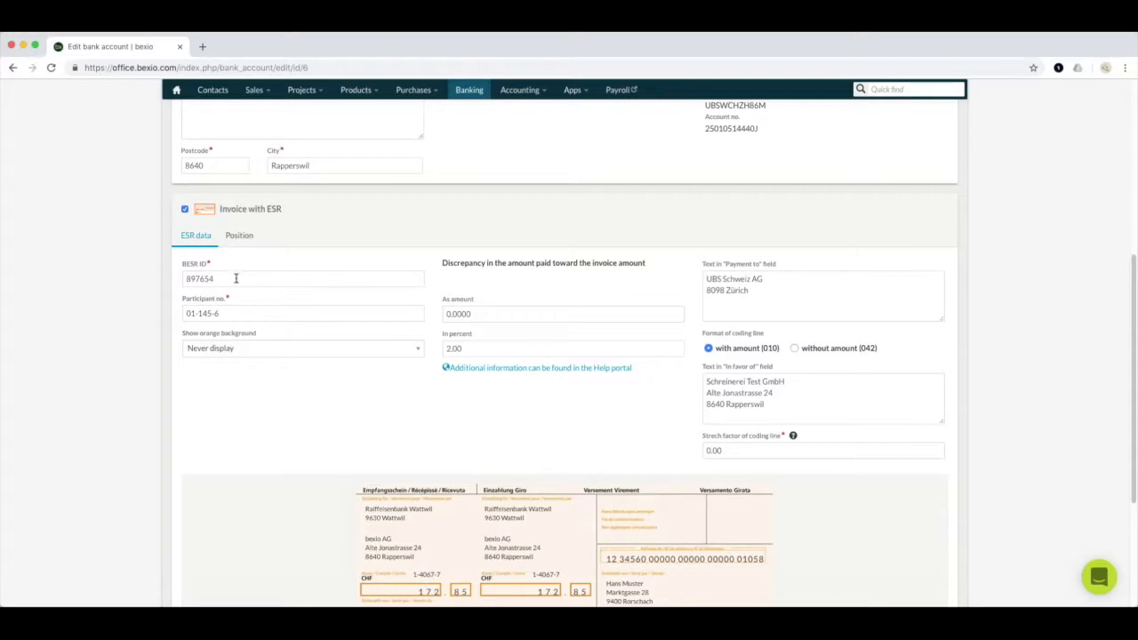
Step: Highlight the BESR ID and participant number in the ESR data, and set the orange background to "Never display"
double_click(221, 277)
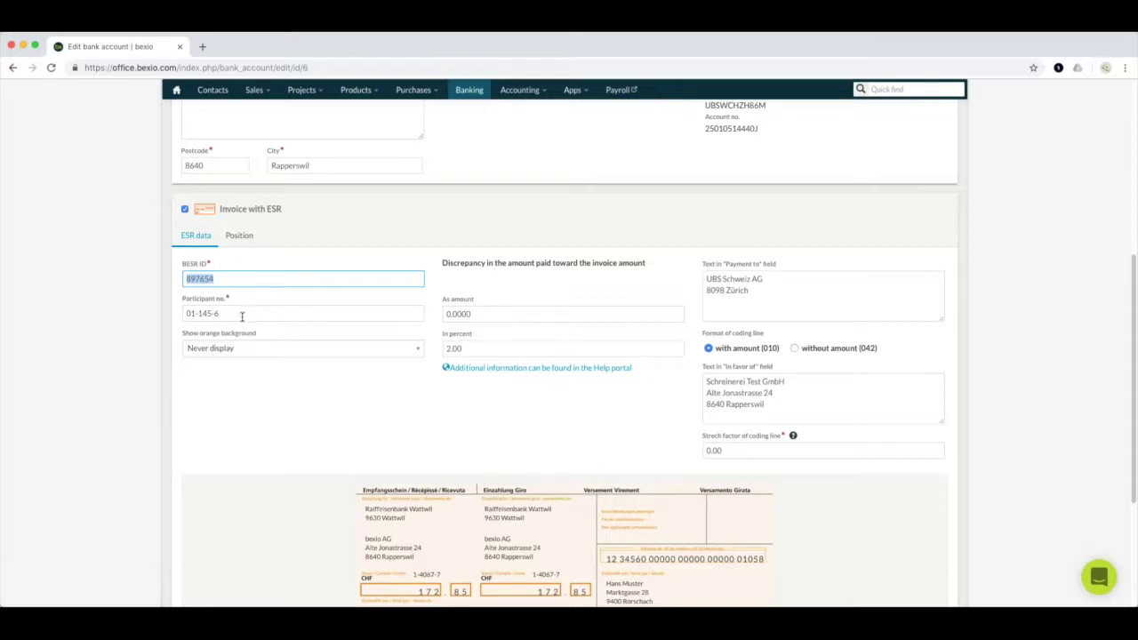
left_click_drag(239, 317, 182, 312)
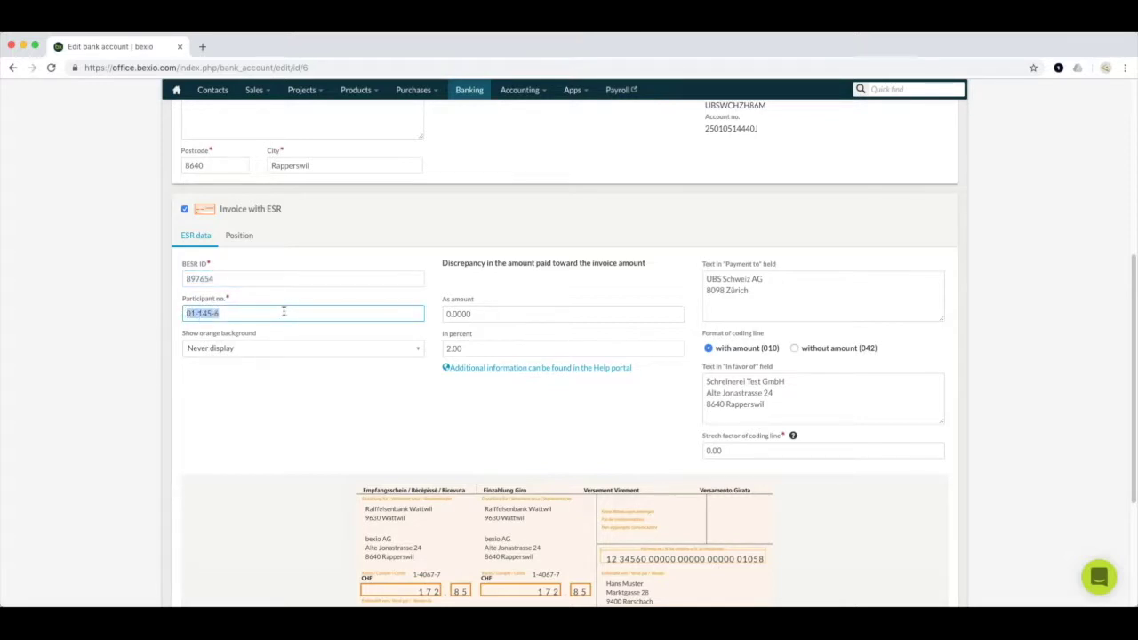
left_click(259, 352)
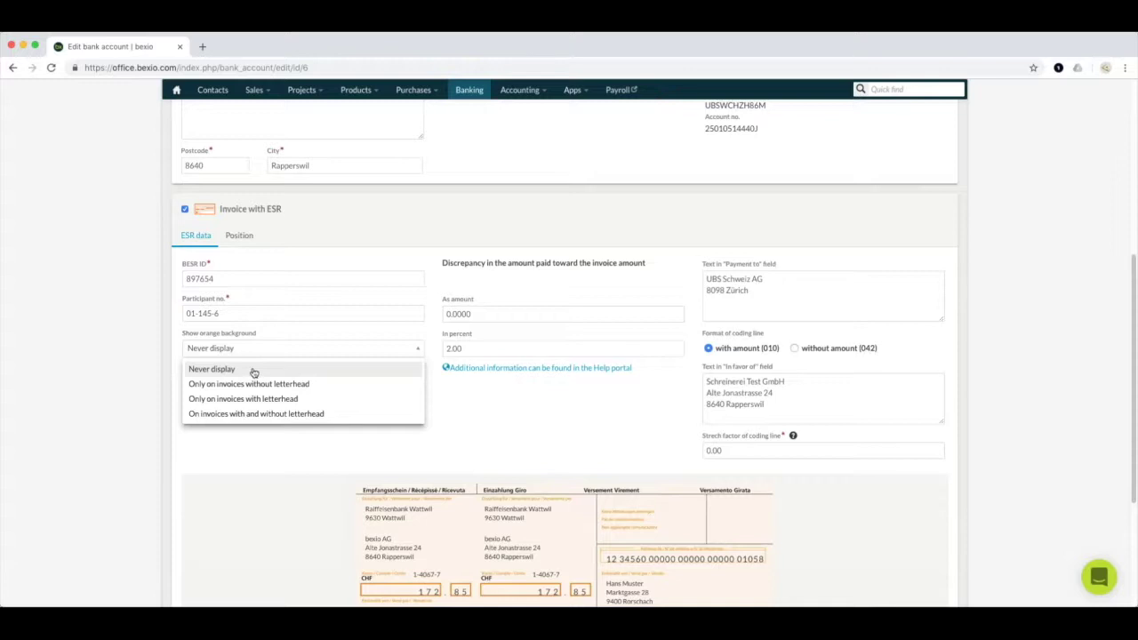
left_click(253, 372)
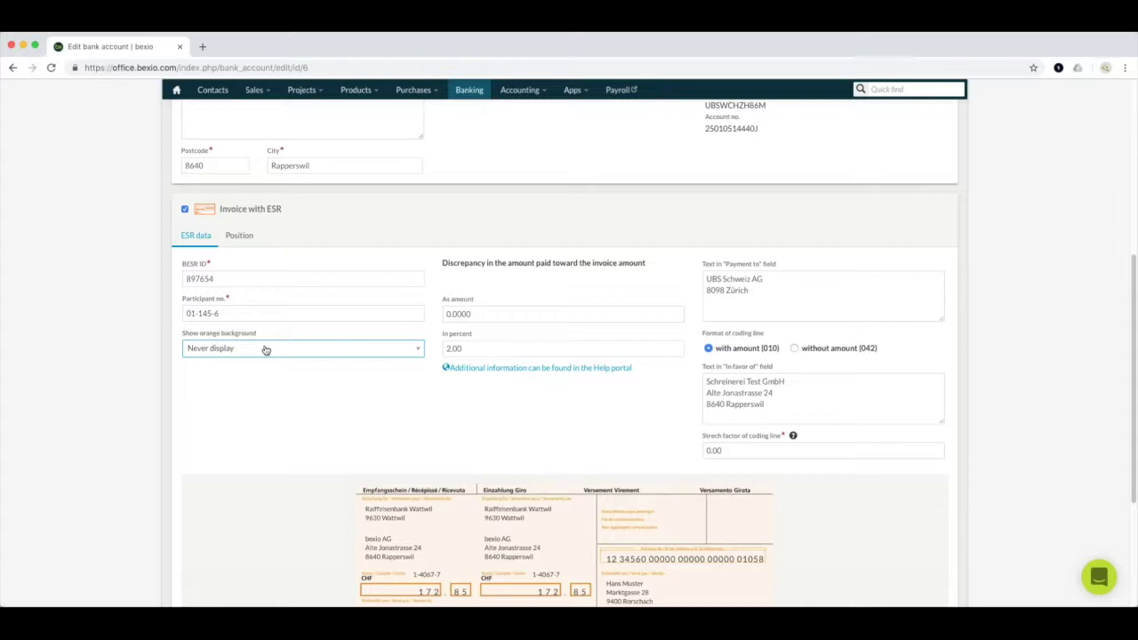
left_click(265, 349)
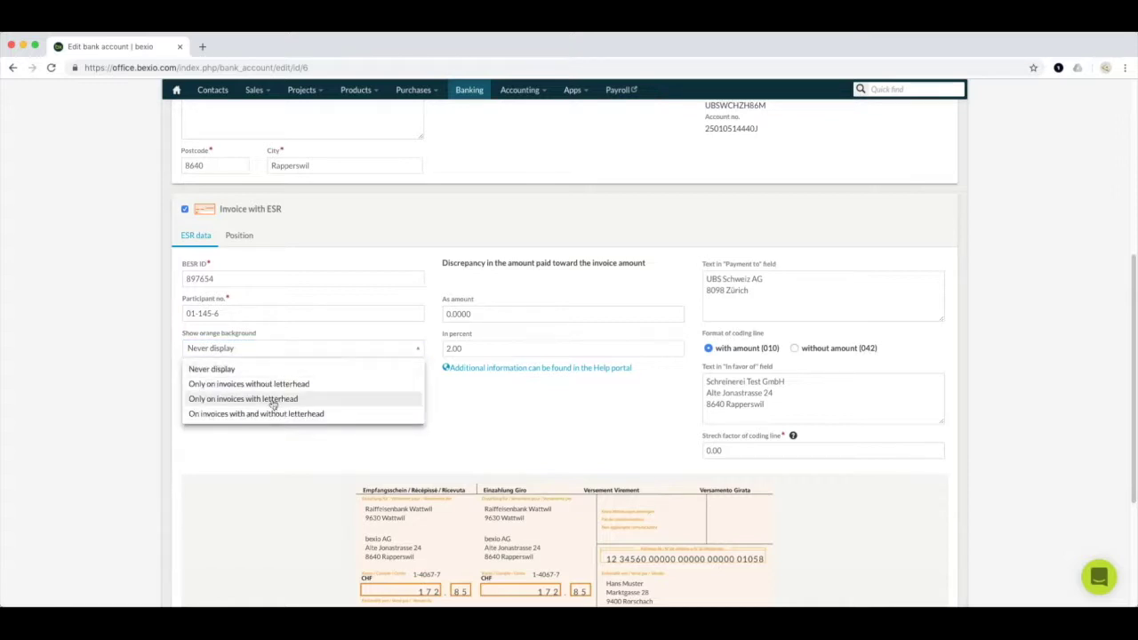
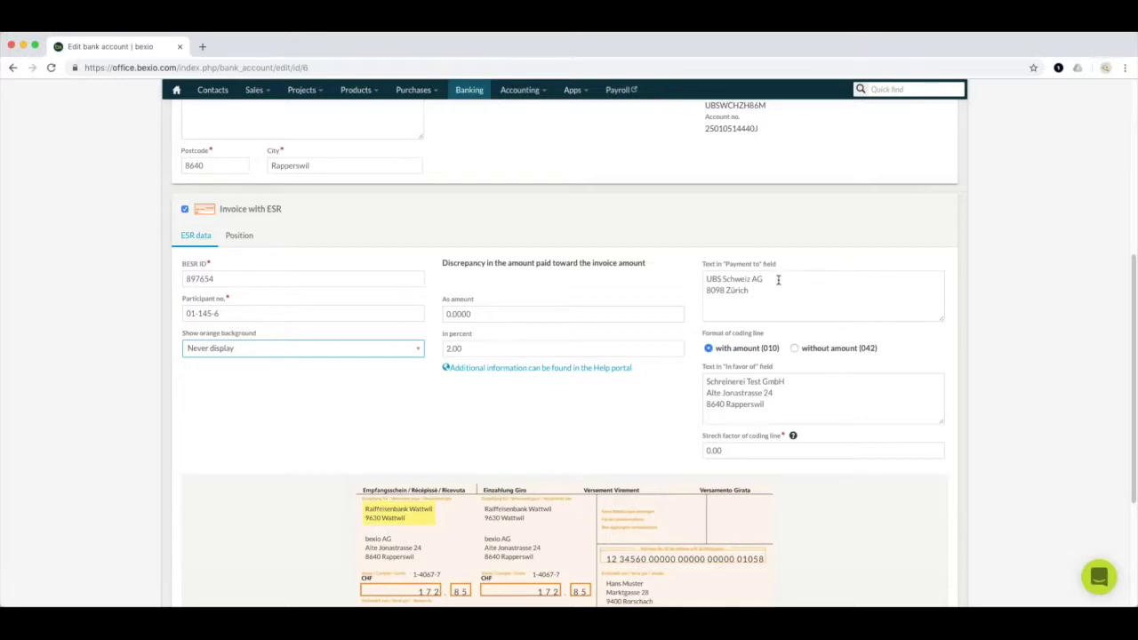
Step: Examine the coding line format, stretch factor and payment slip preview in the ESR data, and open the slip's position settings
scroll(774, 282, "down", 1)
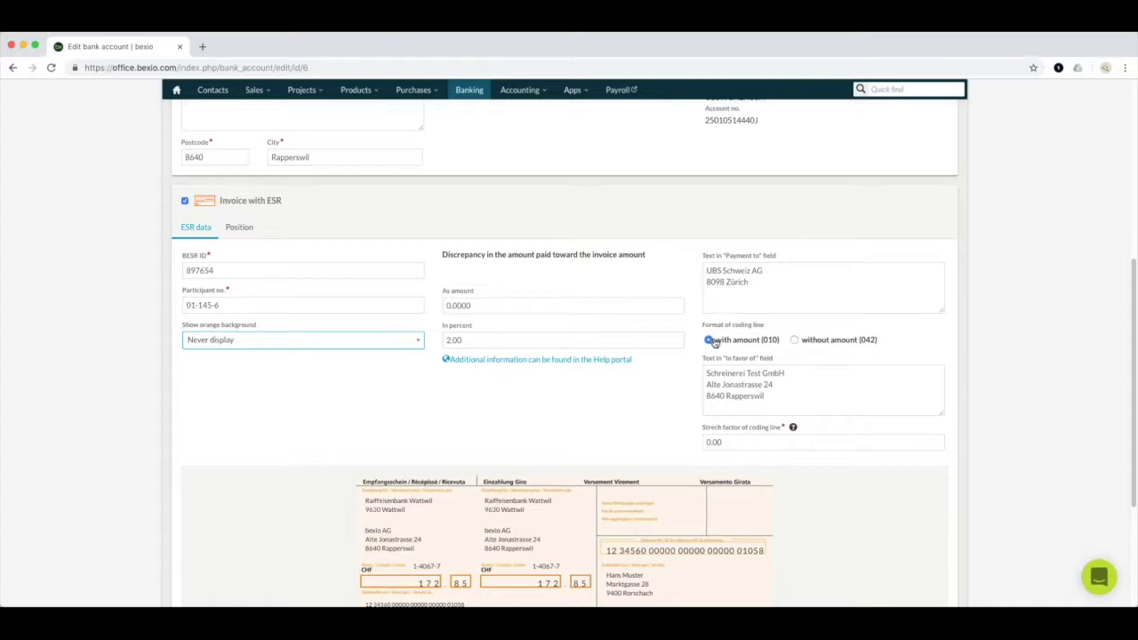
scroll(744, 404, "down", 1)
scroll(745, 404, "down", 1)
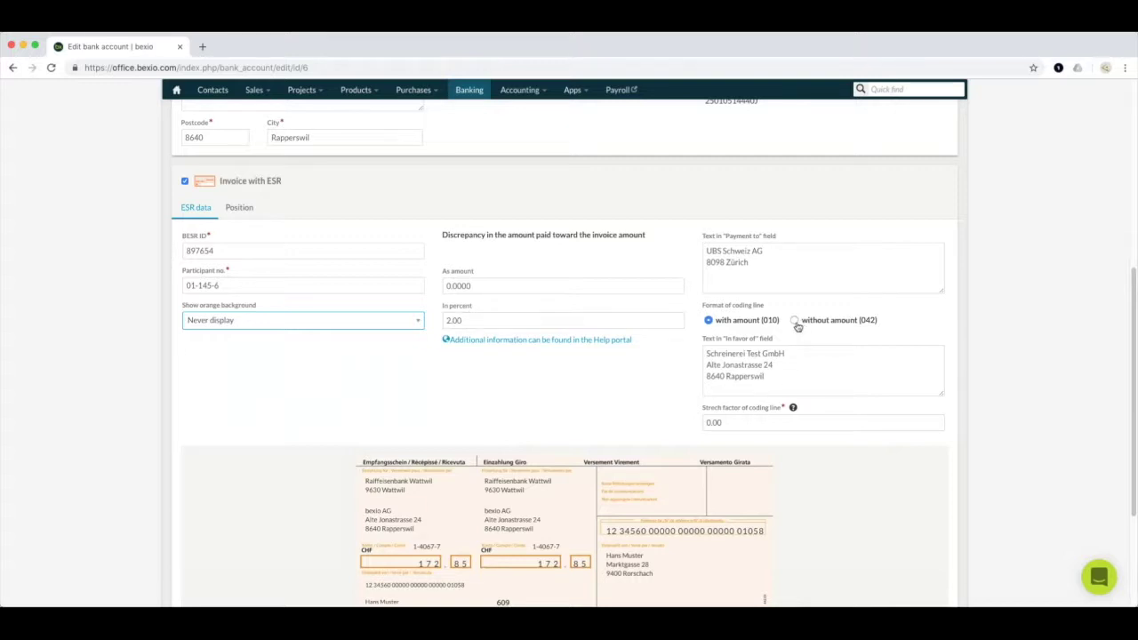
mouse_move(803, 381)
mouse_move(792, 407)
scroll(743, 438, "down", 1)
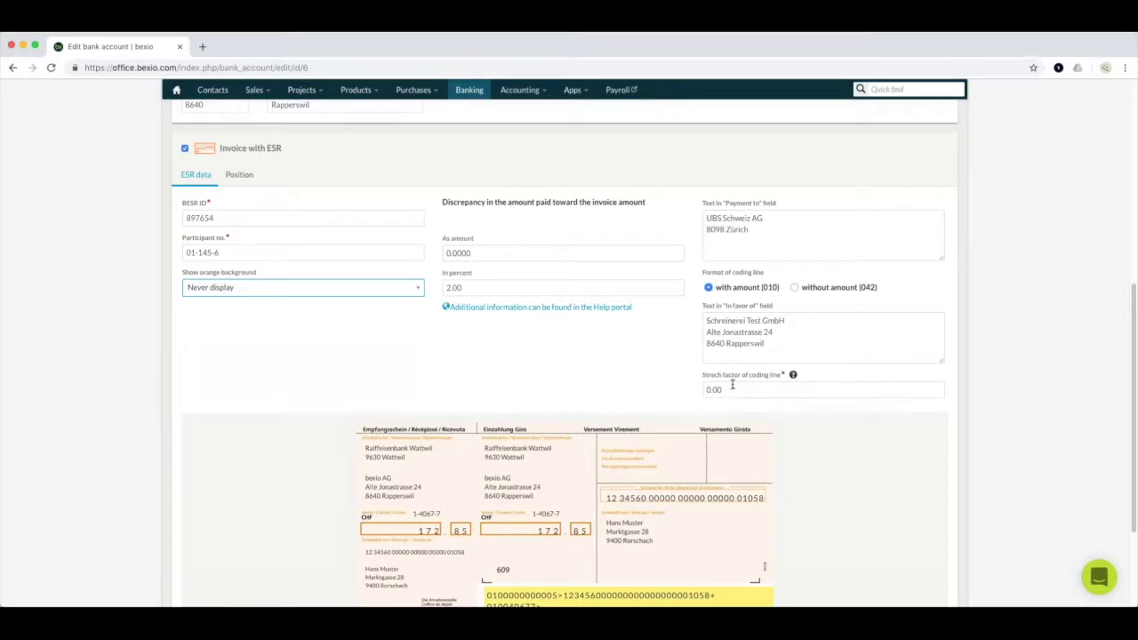
scroll(740, 388, "down", 1)
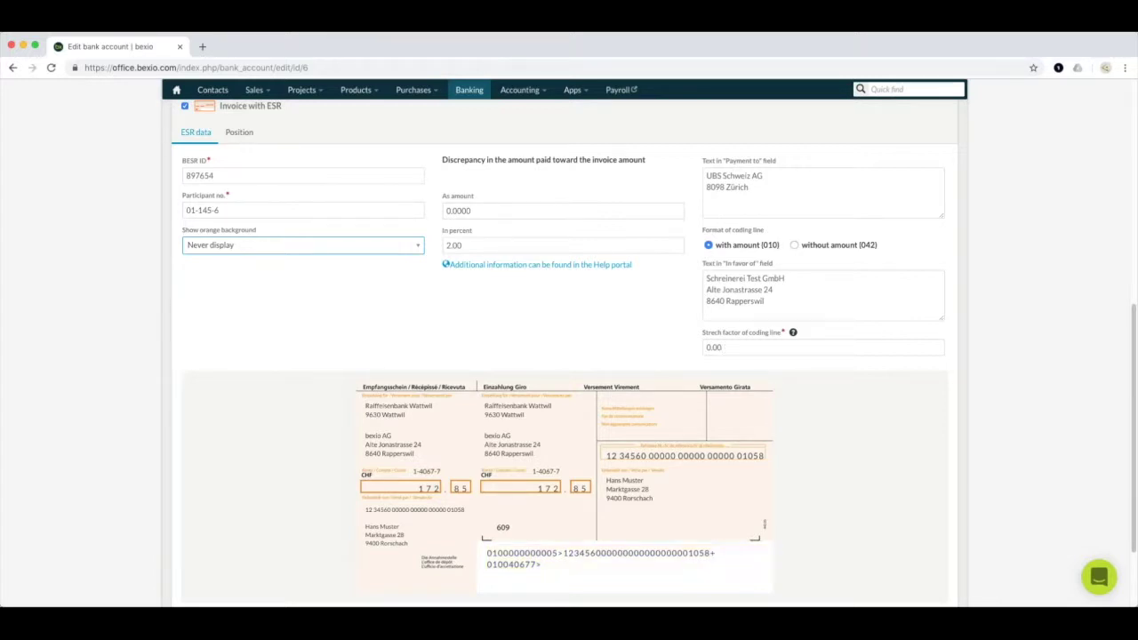
scroll(478, 348, "up", 1)
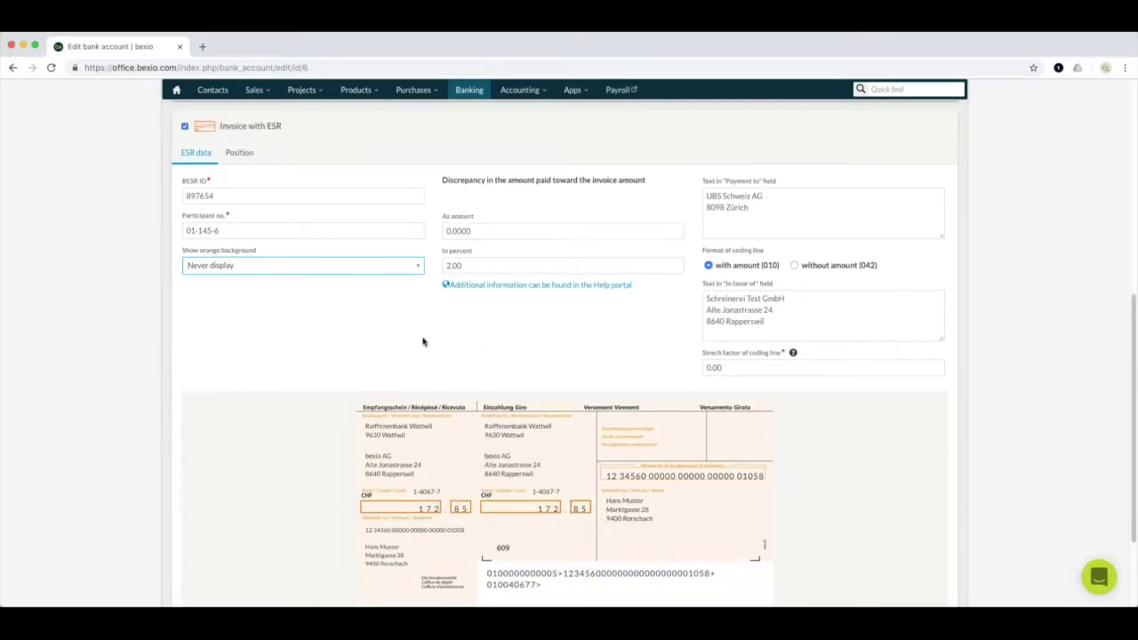
scroll(424, 340, "up", 2)
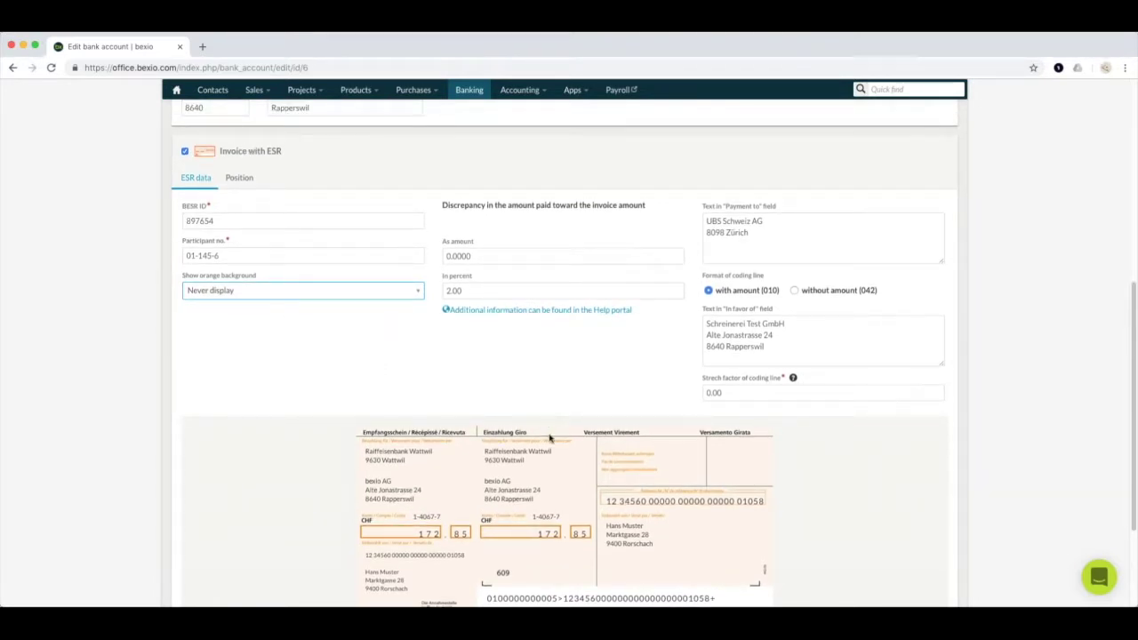
left_click(239, 178)
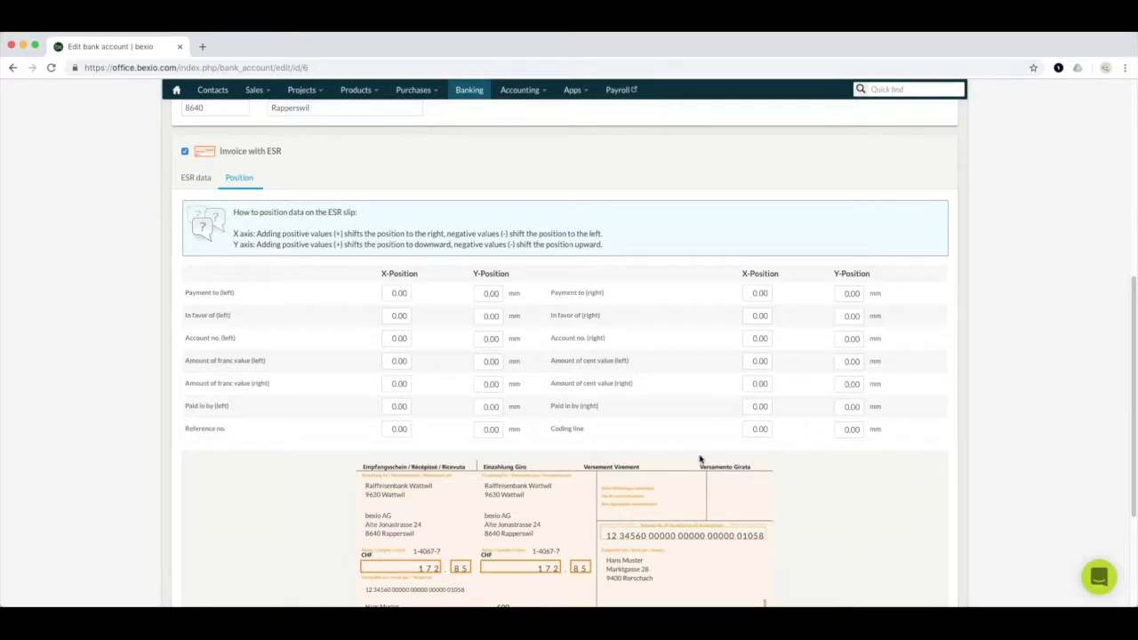
Step: Return from the UBS account's settings to the banking overview and look over the bank account entries
scroll(702, 463, "up", 1)
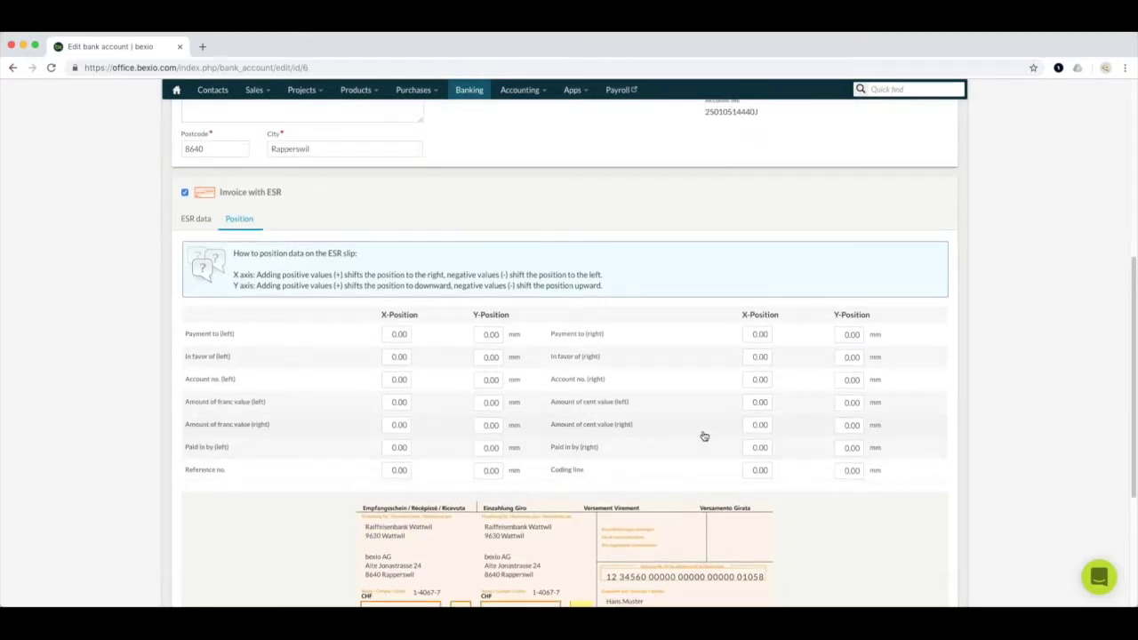
scroll(711, 373, "up", 9)
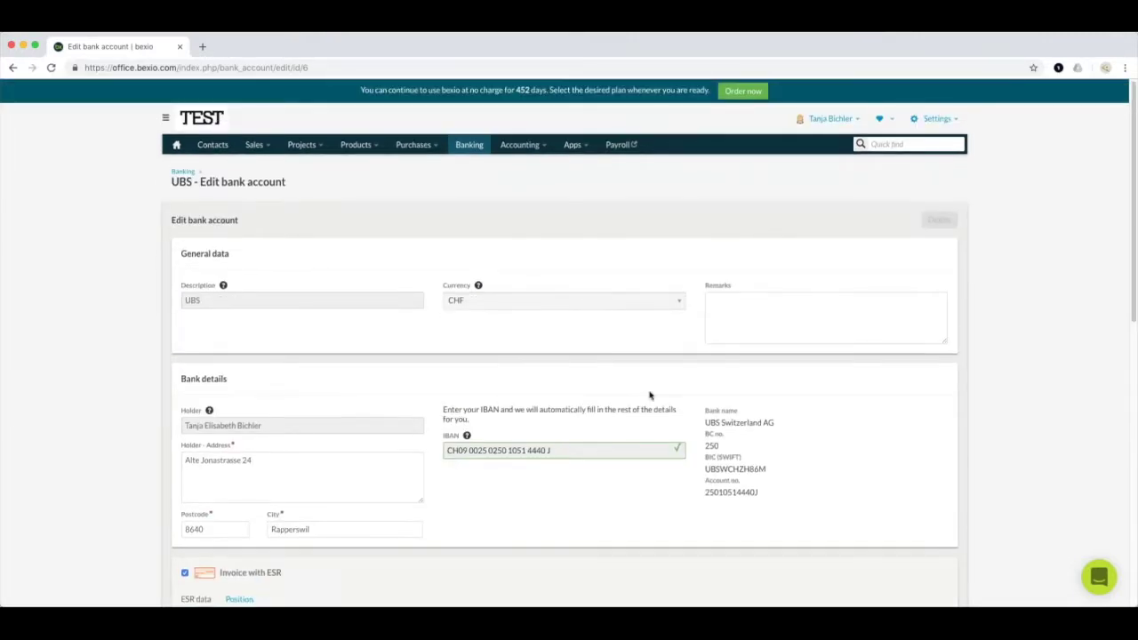
left_click(186, 172)
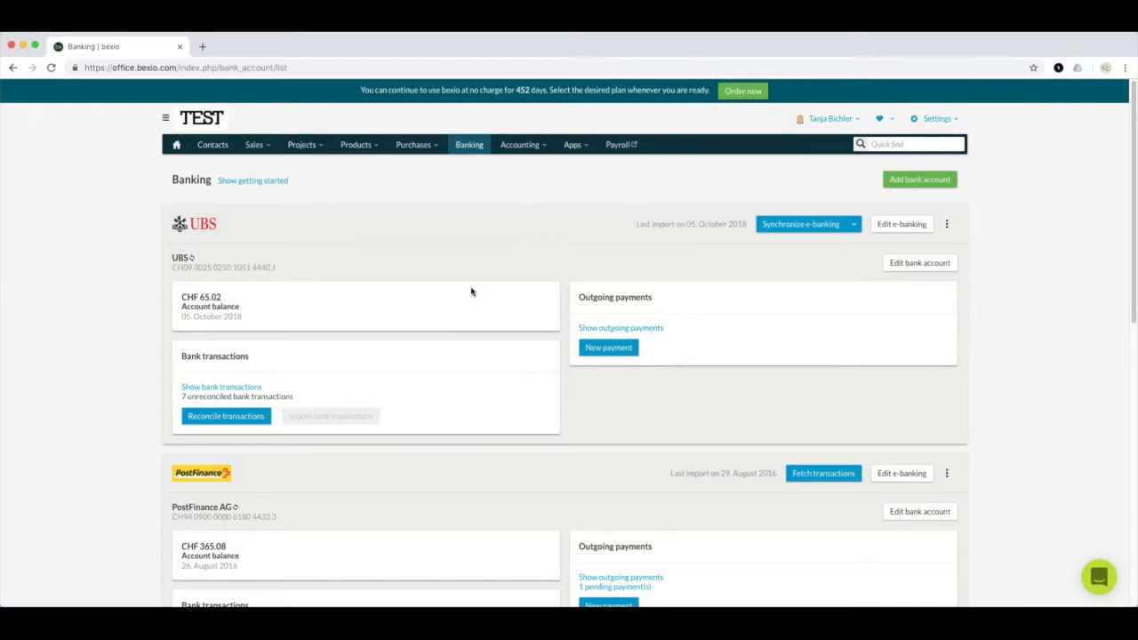
scroll(358, 361, "down", 1)
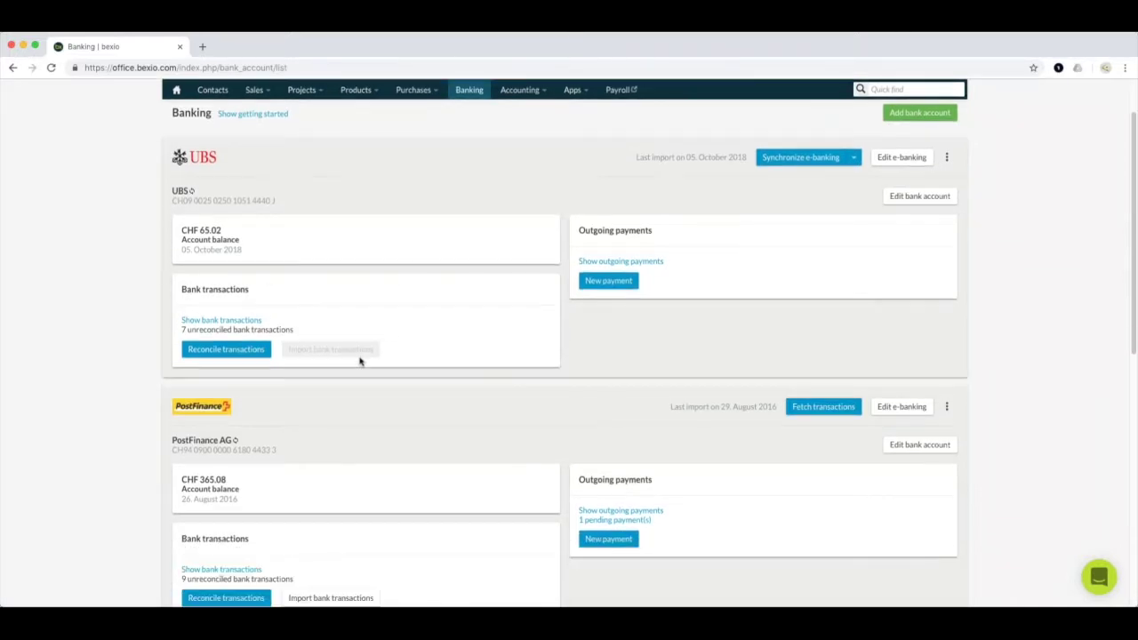
scroll(366, 345, "up", 1)
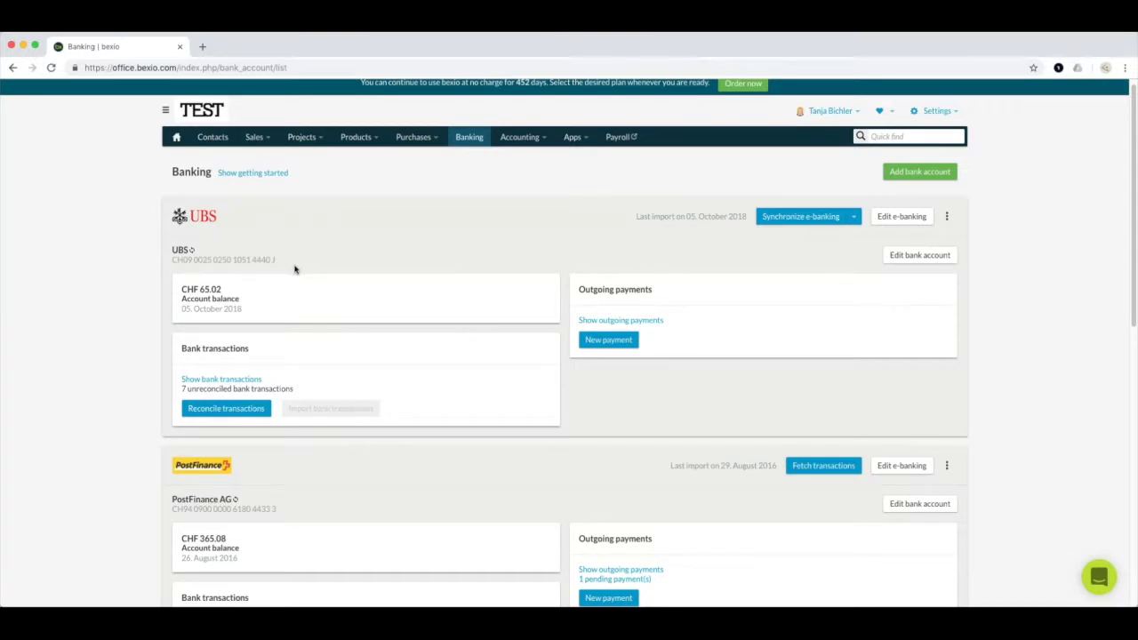
Step: Start a new payment from the UBS account for Mobile AG's pending bill 00001, with UBS AG as the receiving account
left_click(609, 344)
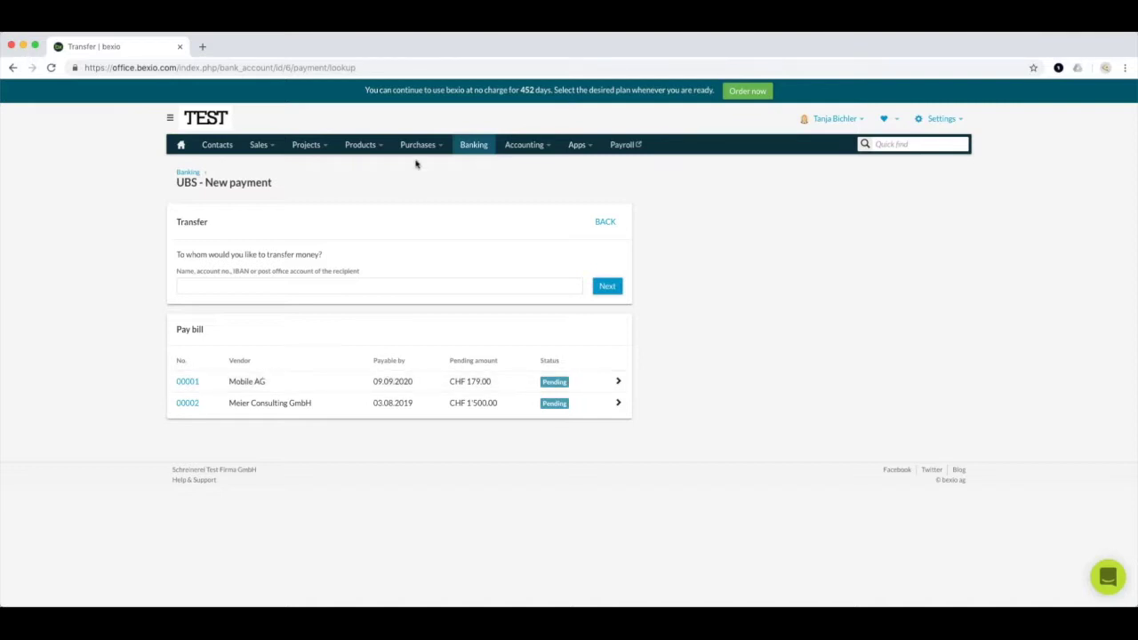
mouse_move(412, 148)
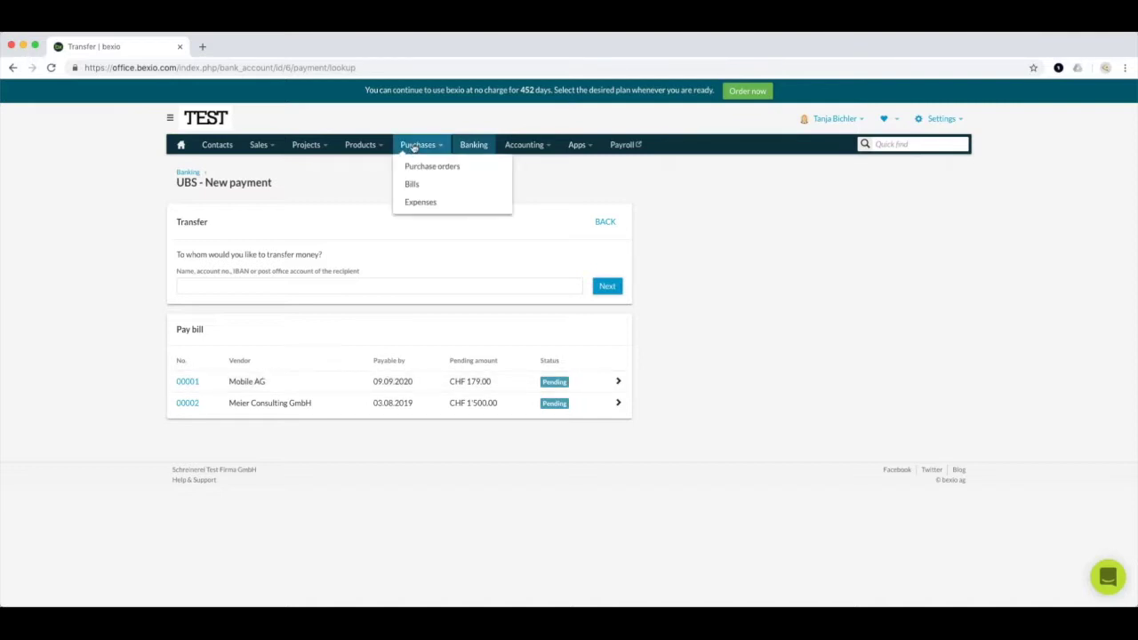
left_click(507, 388)
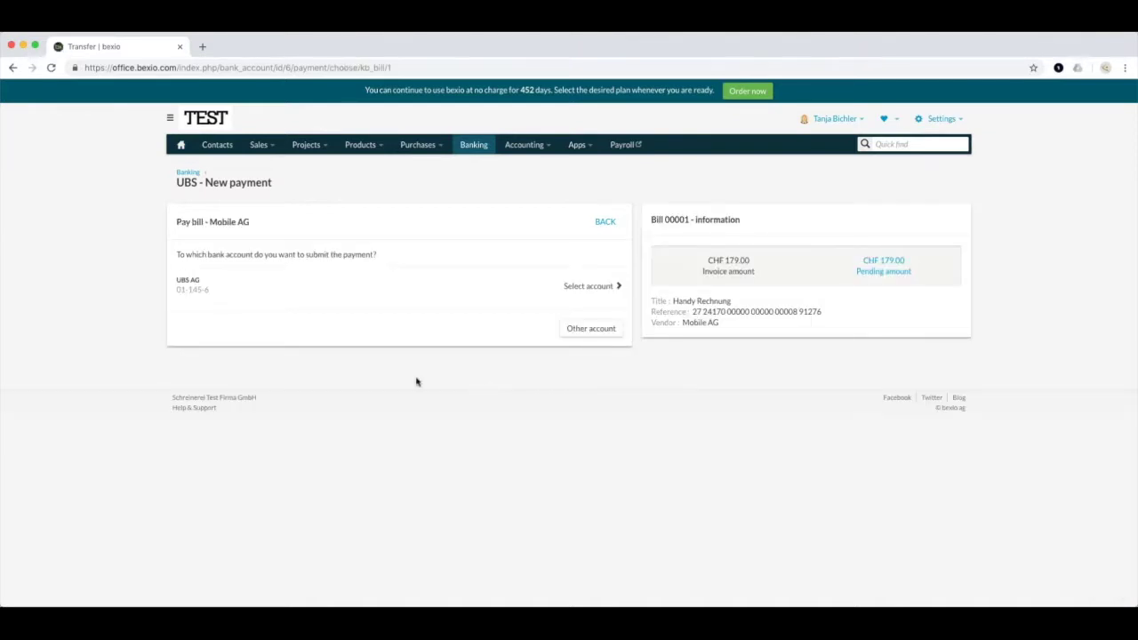
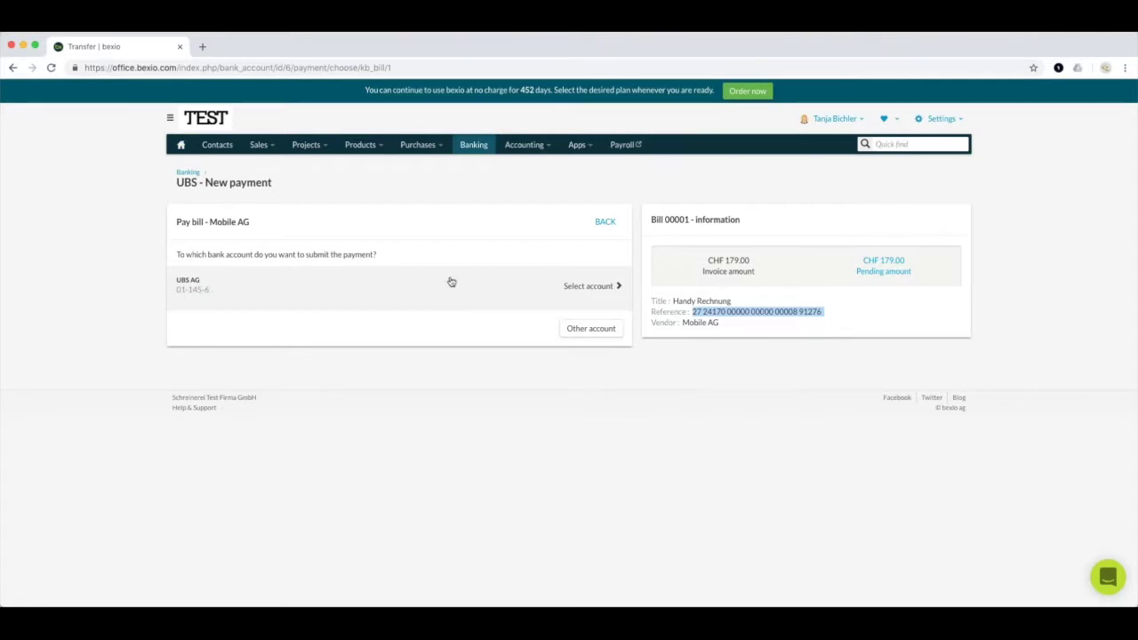
left_click(586, 290)
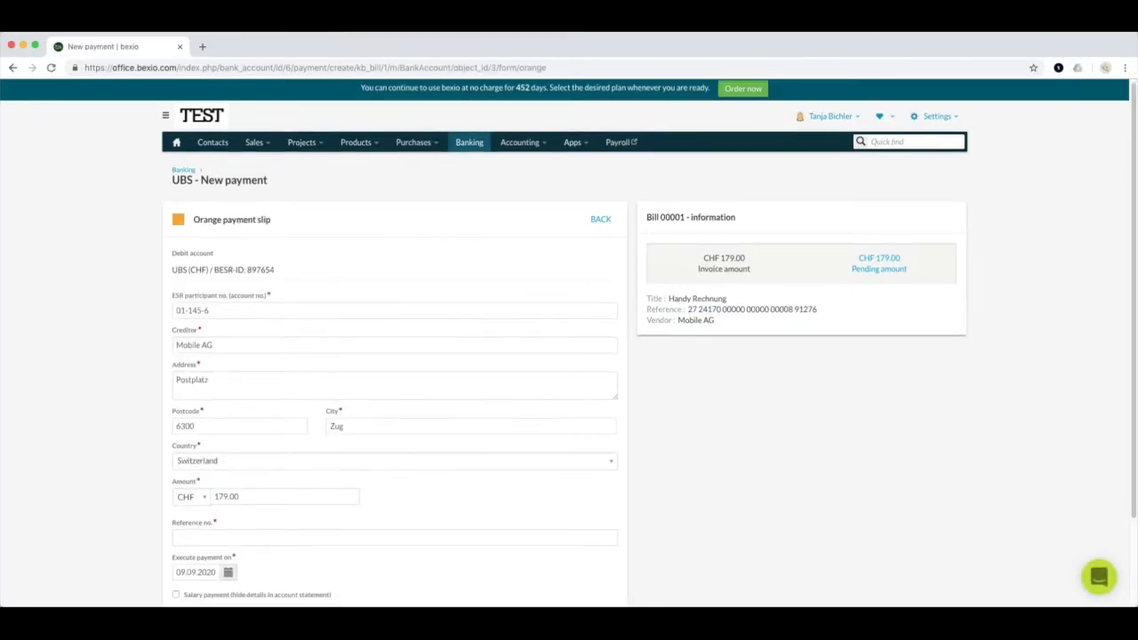
Step: Paste the bill's reference number into the orange payment slip
scroll(401, 307, "down", 3)
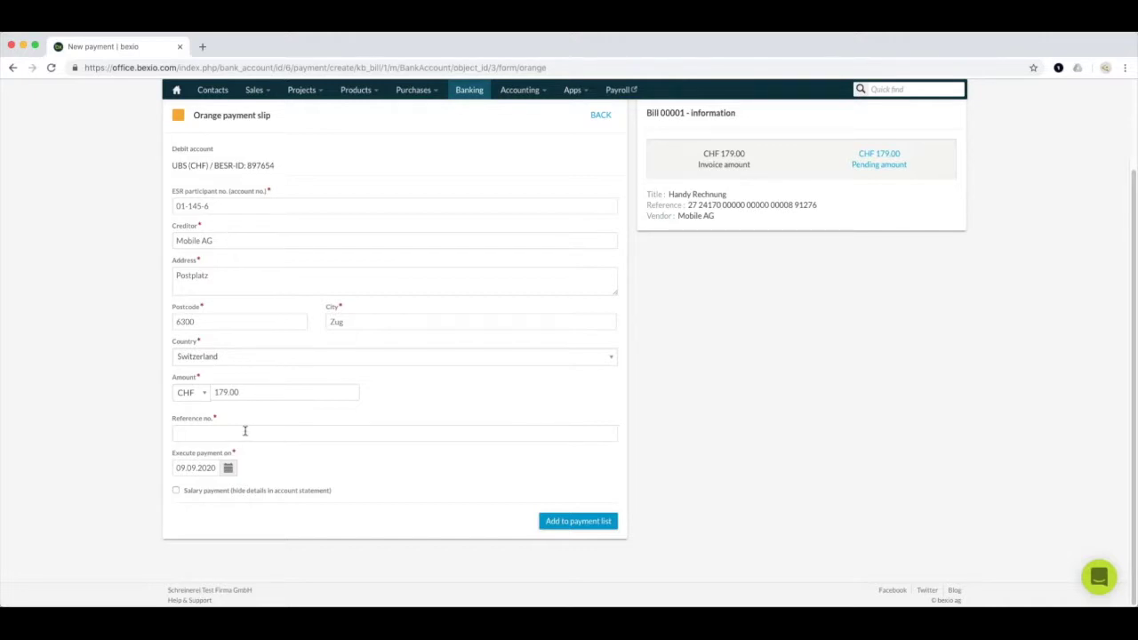
left_click(182, 433)
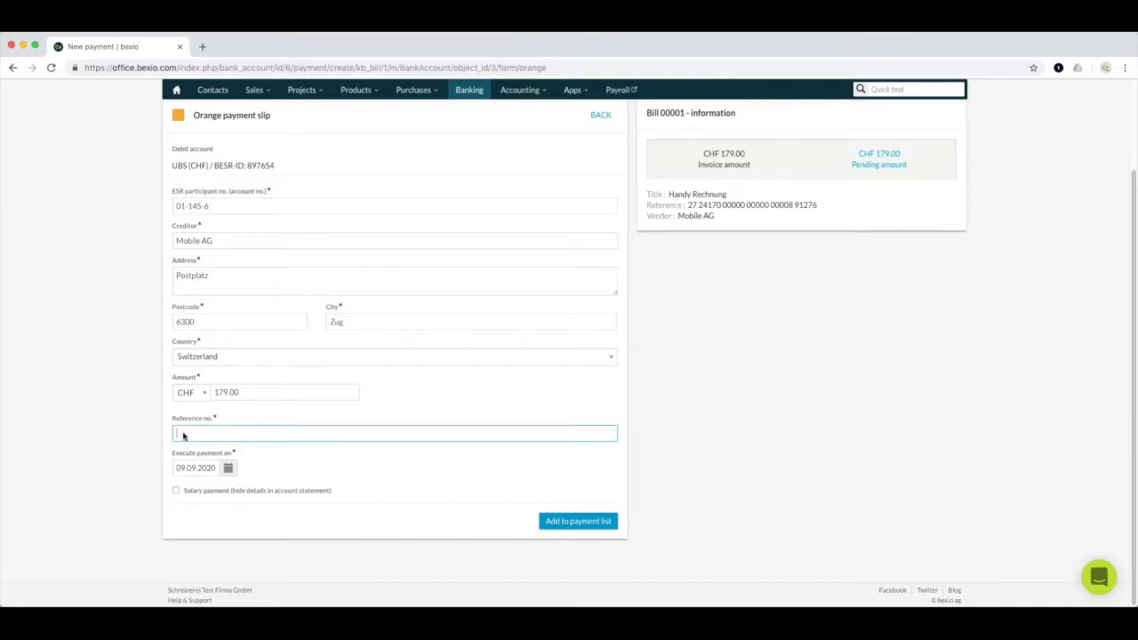
key("ctrl+v")
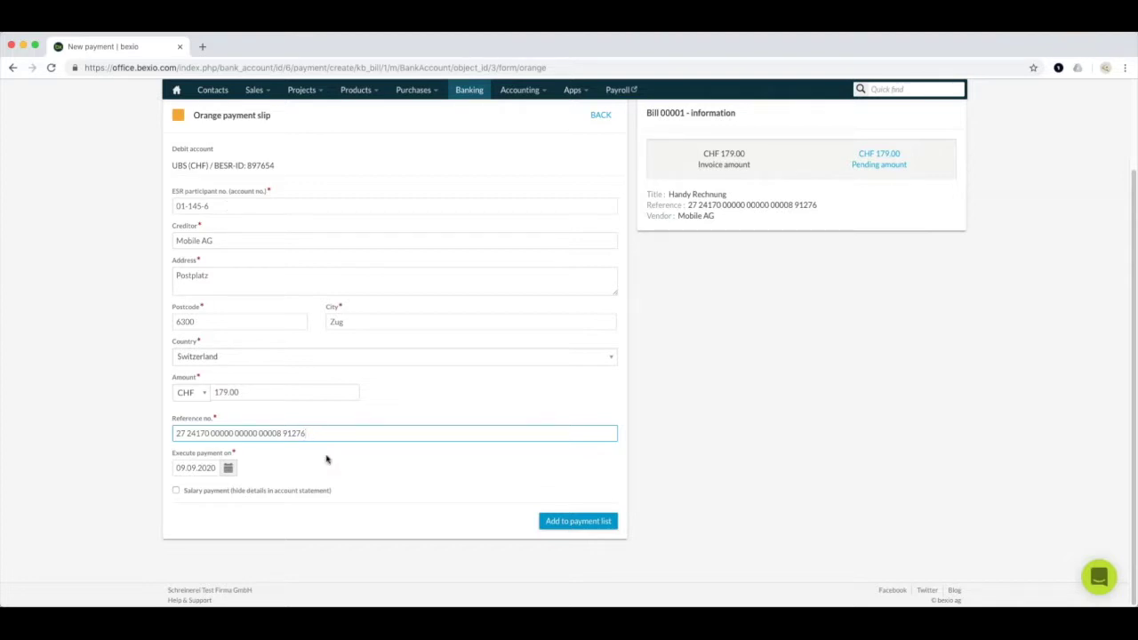
Step: Set the payment's execution date to 08.10.2018 and add it to the payment list
left_click(230, 469)
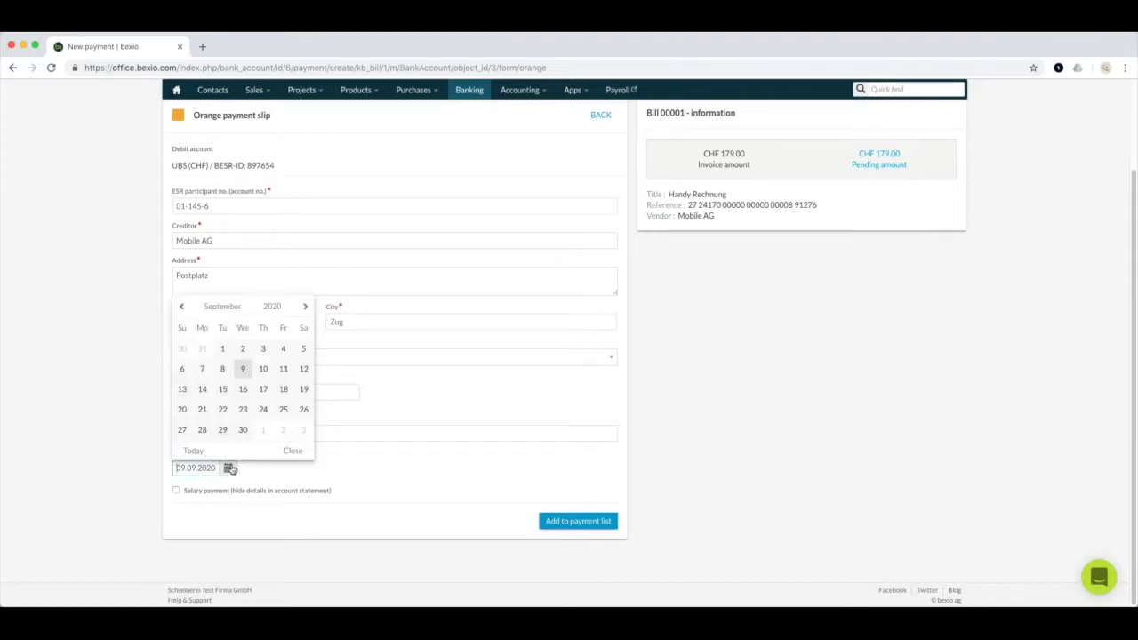
left_click(183, 308)
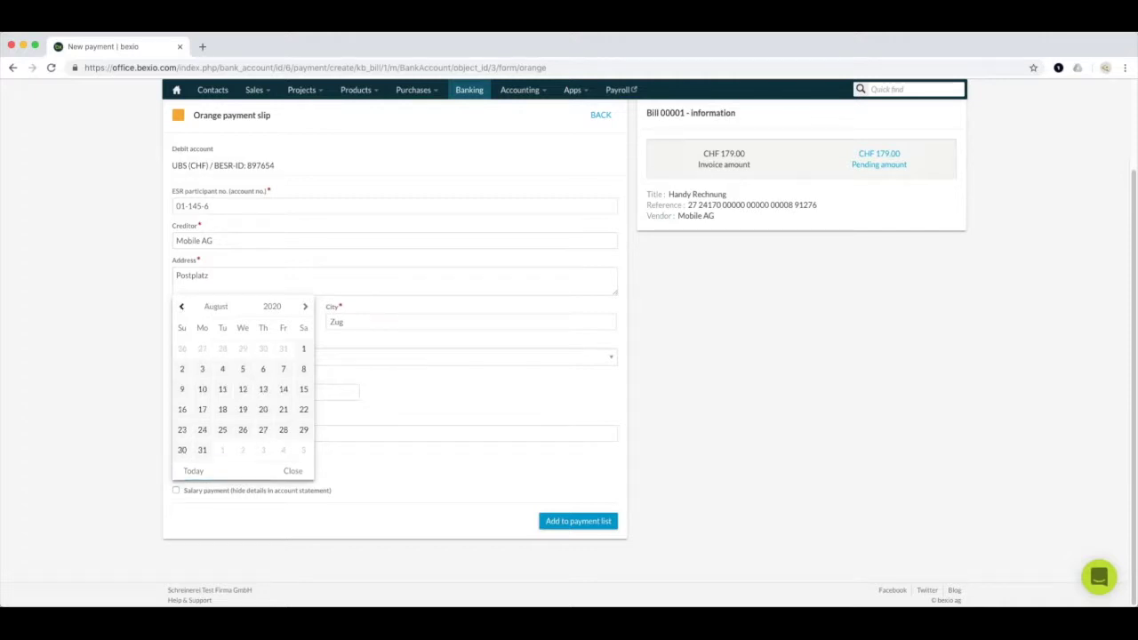
left_click(276, 311)
left_click(282, 290)
left_click(305, 307)
left_click(305, 307)
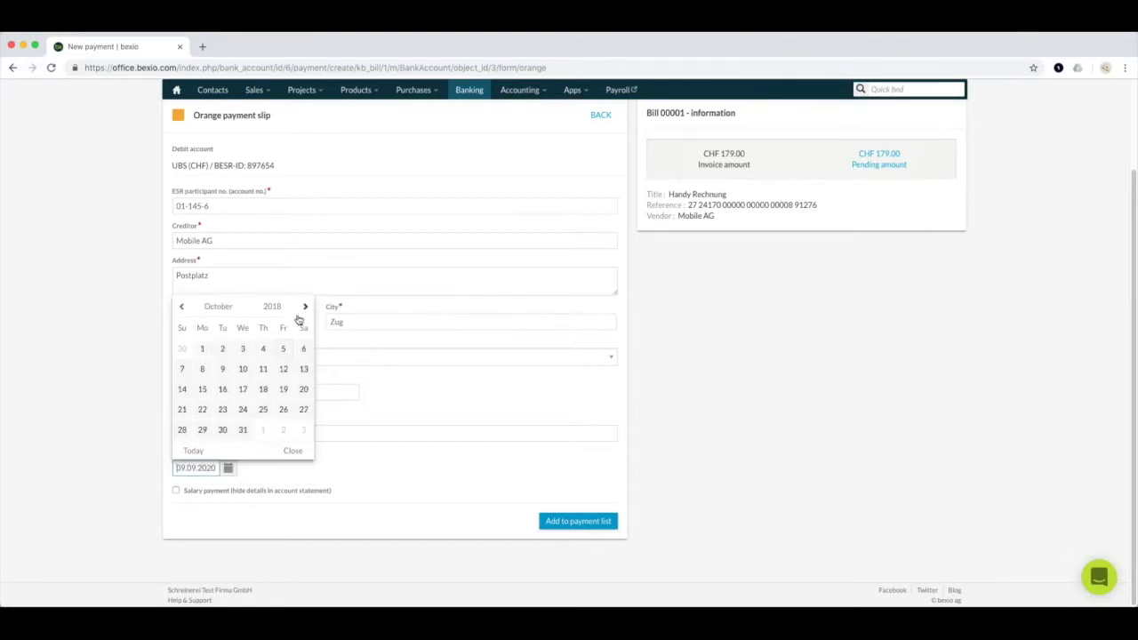
left_click(203, 371)
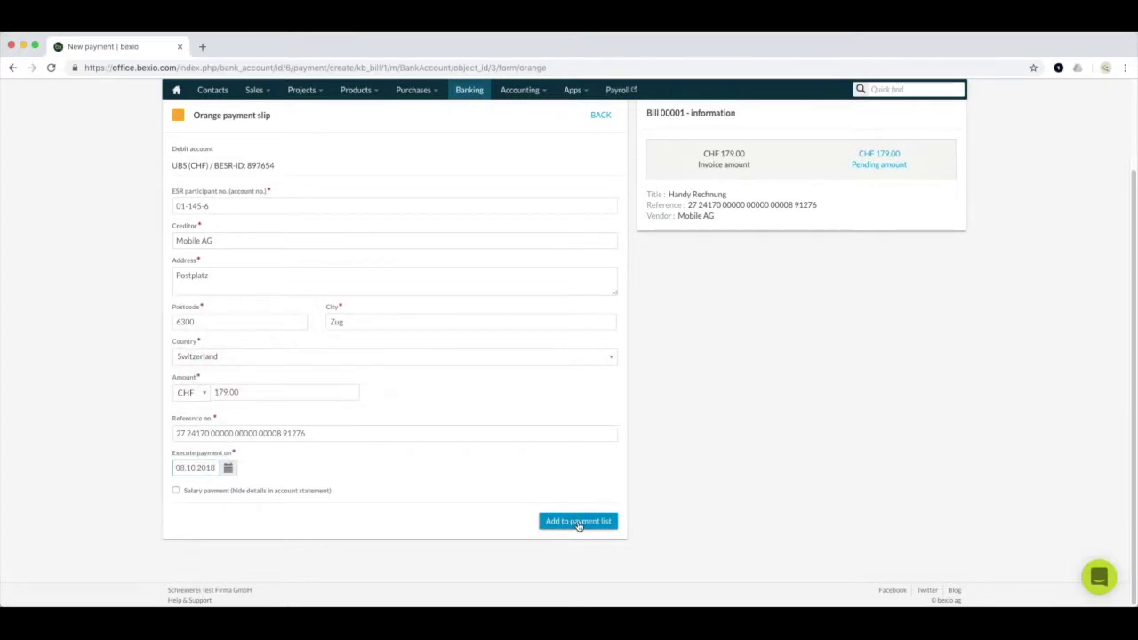
left_click(579, 524)
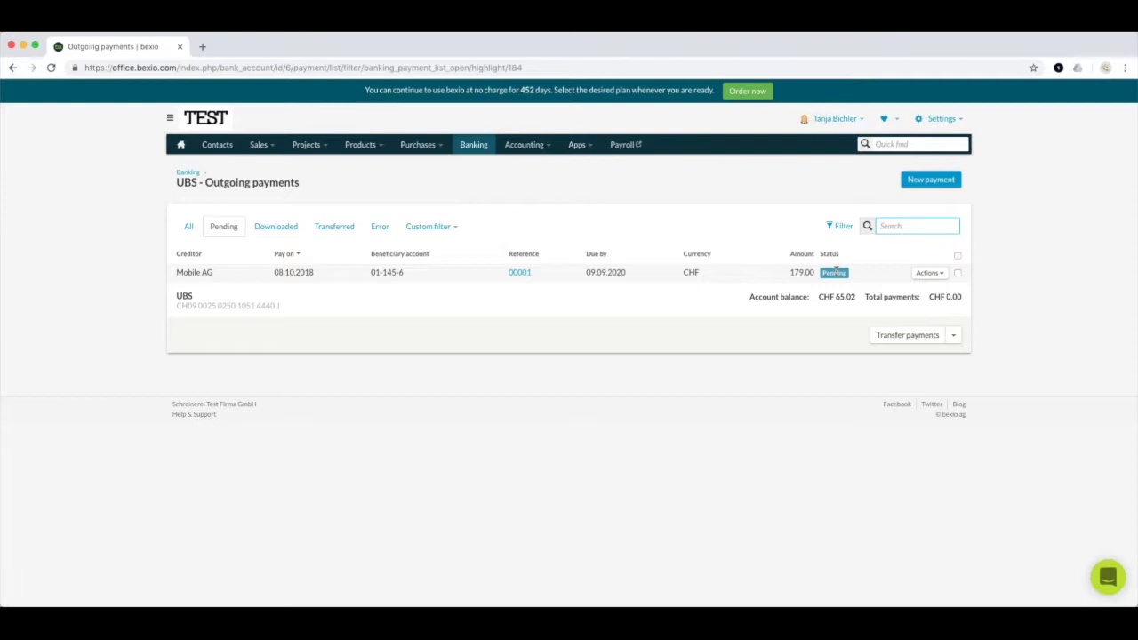
Step: Select all pending outgoing payments and check the payment file download alternatives
left_click(958, 274)
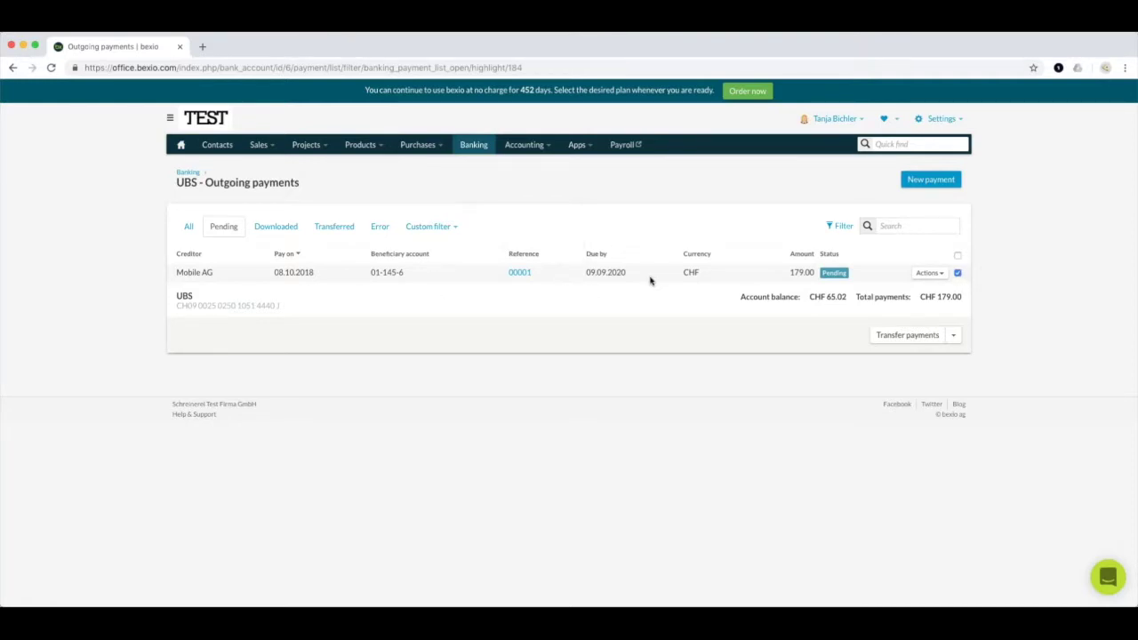
left_click(959, 257)
left_click(953, 335)
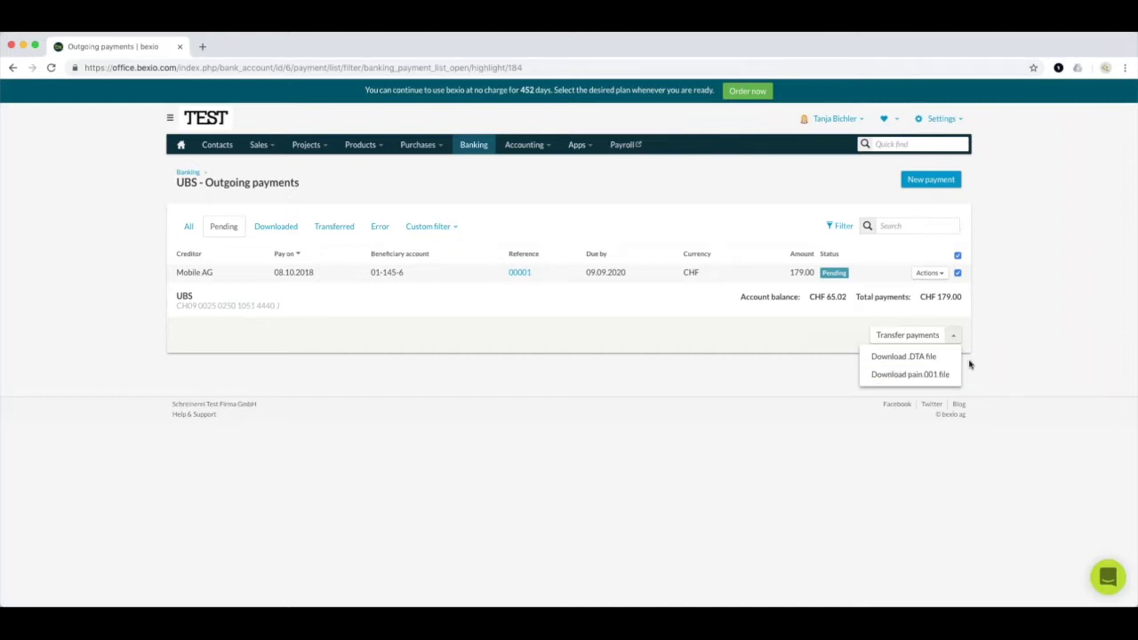
left_click(1024, 333)
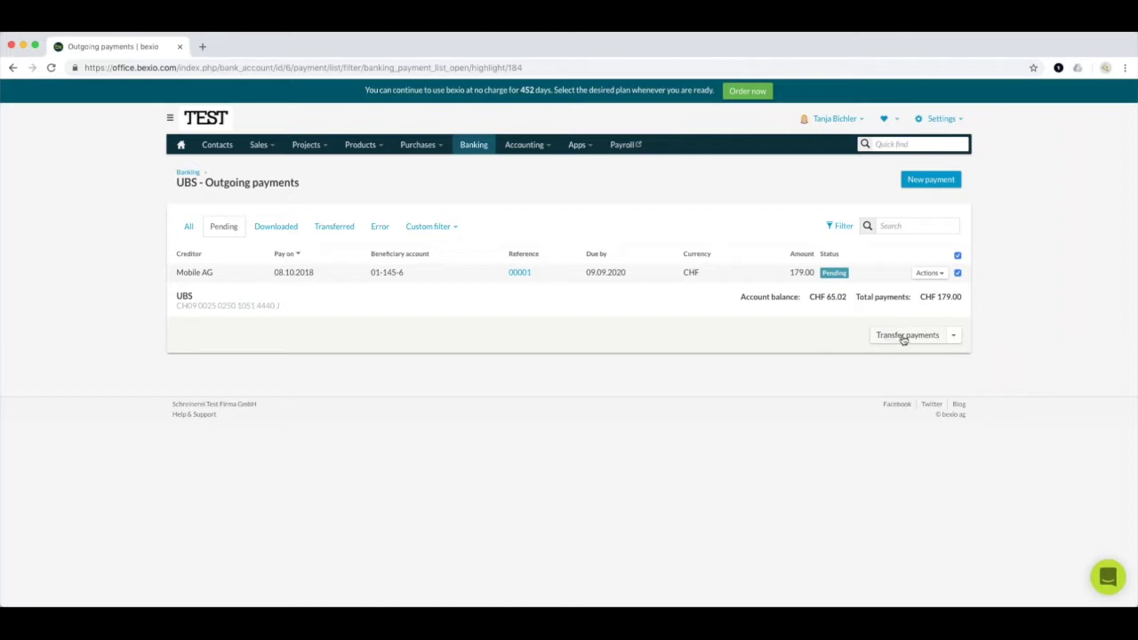
Step: Transfer the selected Mobile AG payment to UBS and list the transferred payments
left_click(903, 338)
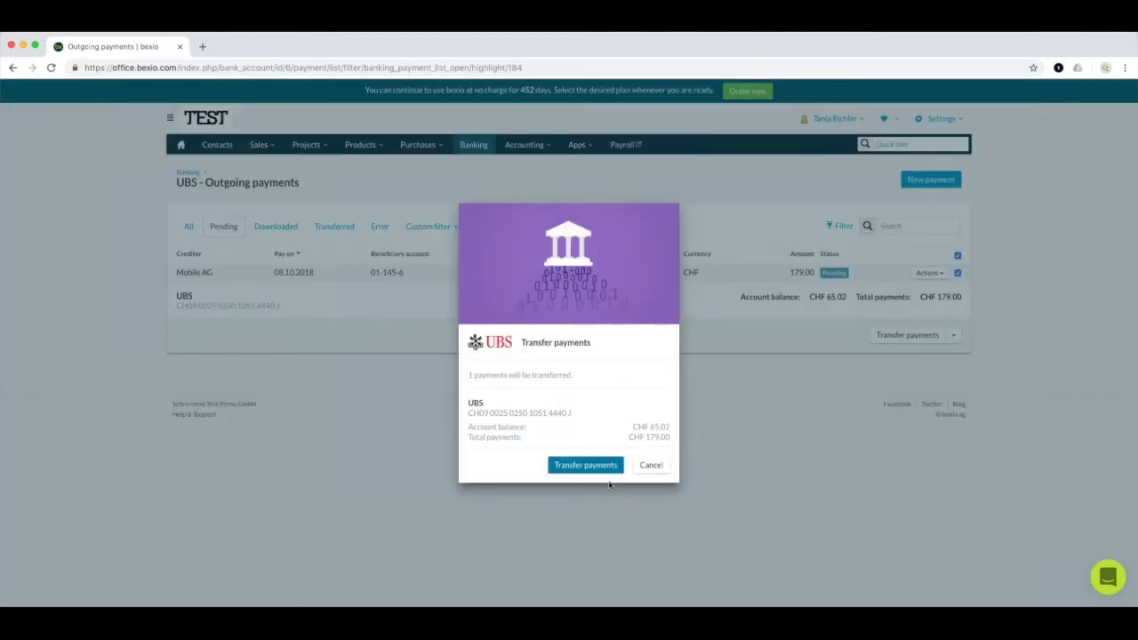
left_click(597, 474)
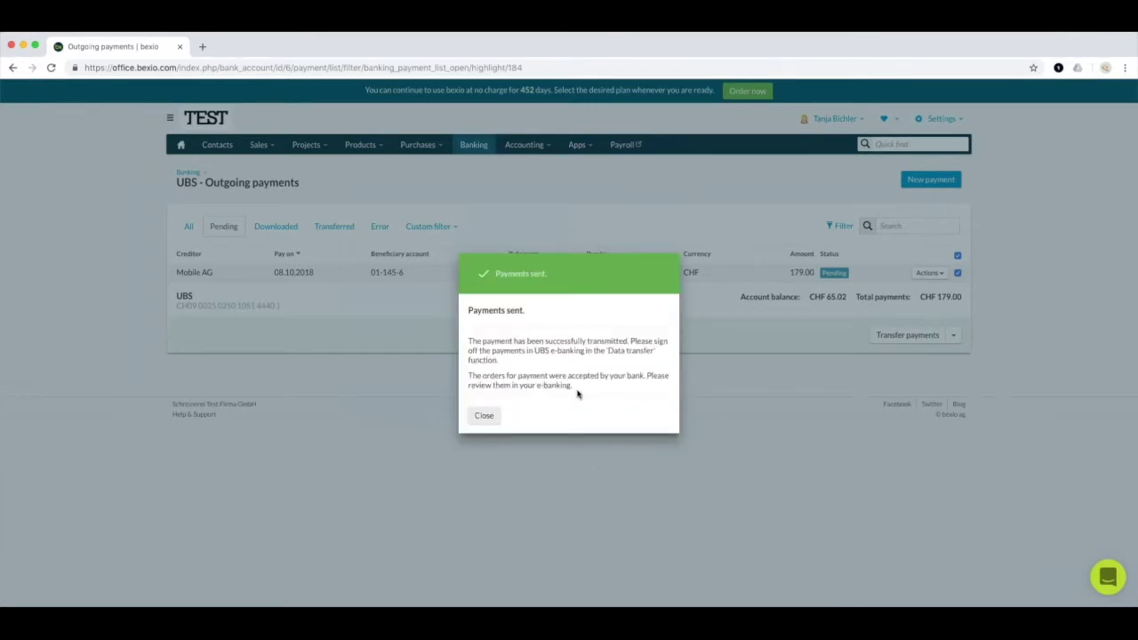
left_click(485, 416)
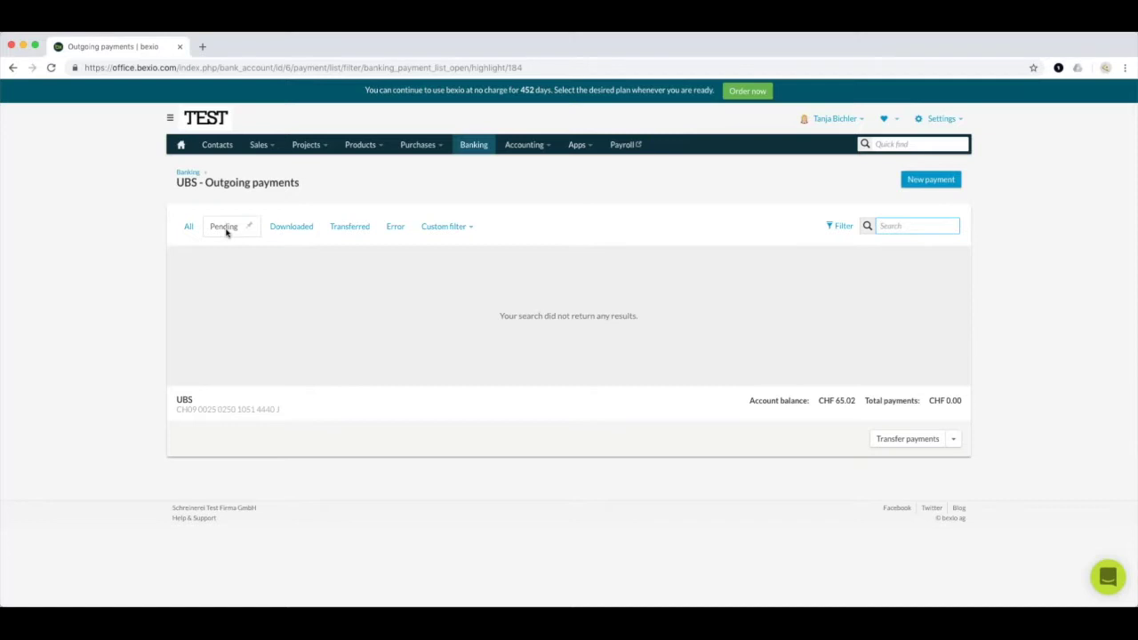
left_click(329, 229)
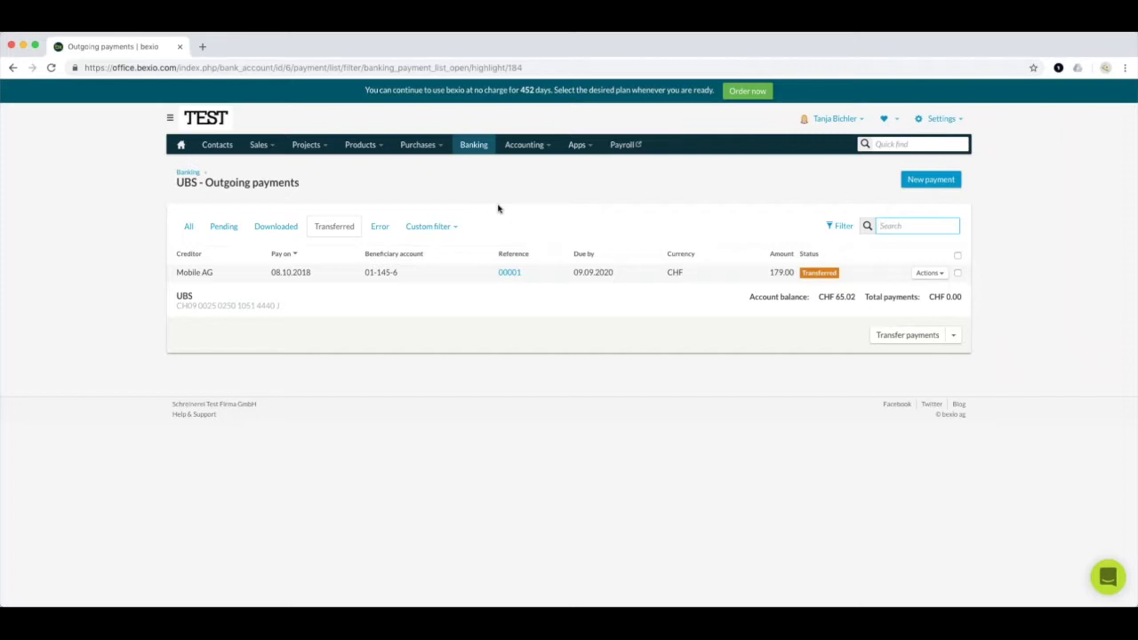
Step: Create a new vendor invoice in the bills for Mobile AG - Zug, paste the payment reference number, and save it
mouse_move(443, 145)
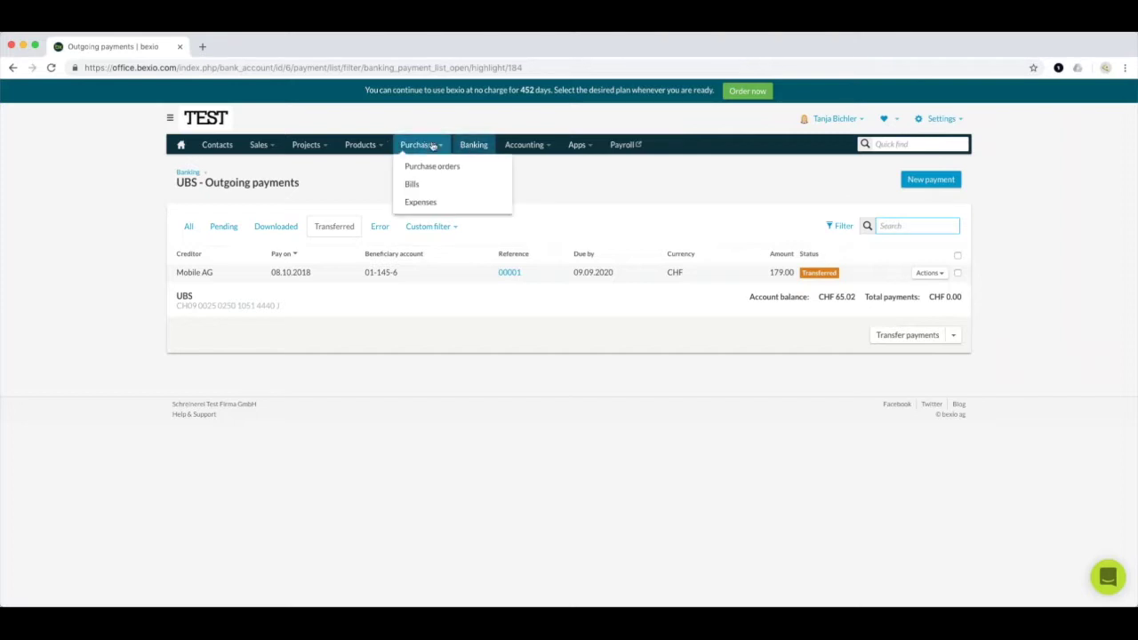
left_click(418, 185)
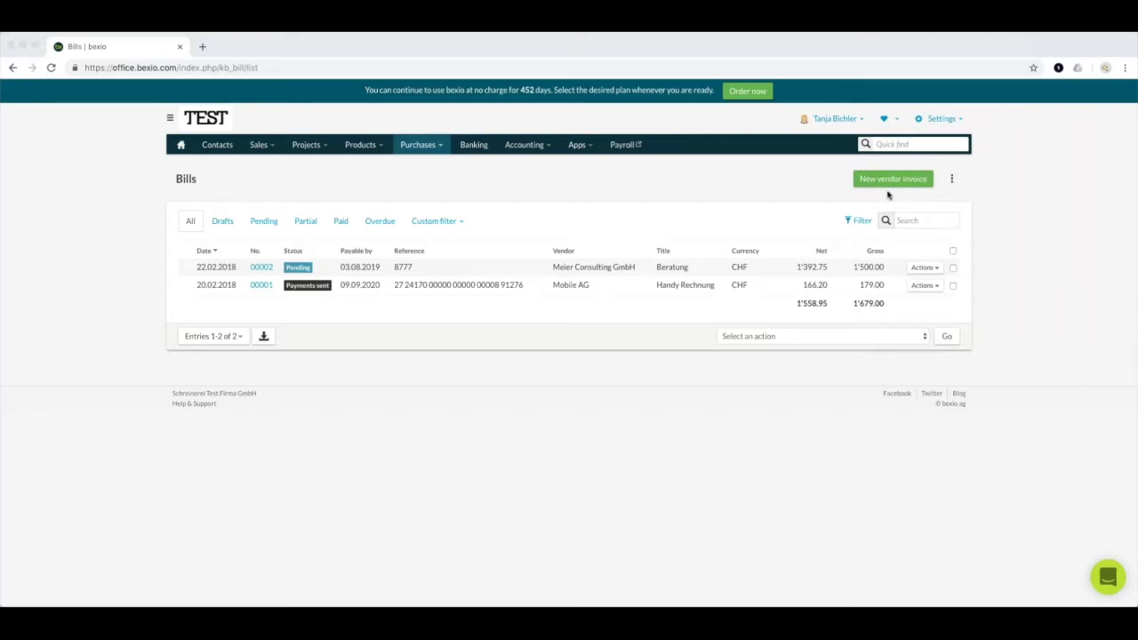
left_click(891, 179)
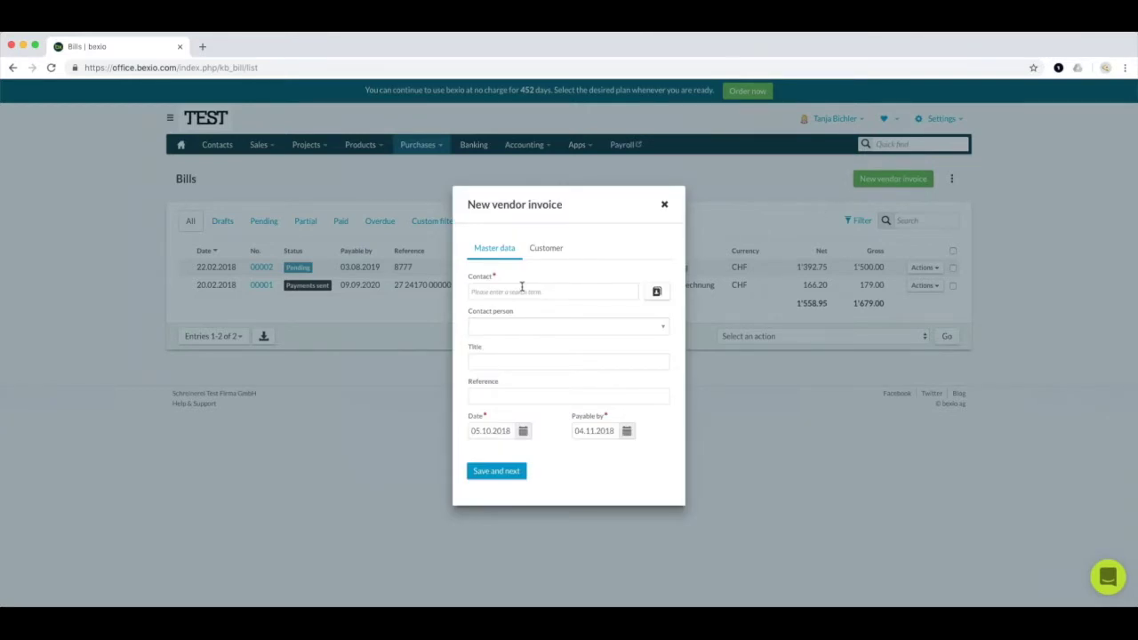
left_click_drag(581, 201, 704, 184)
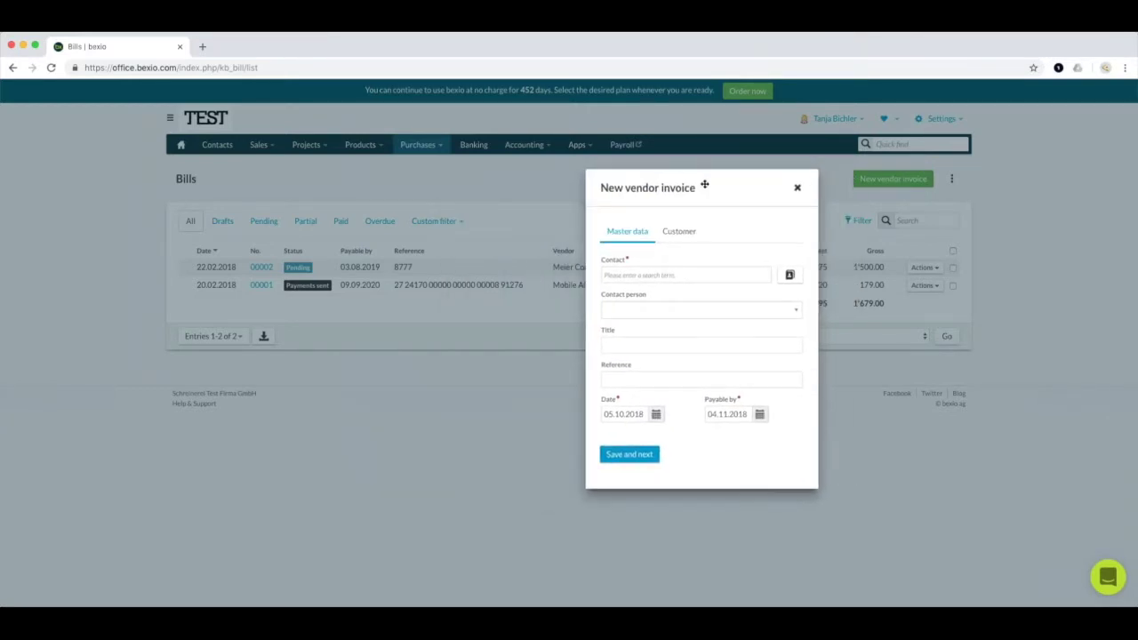
left_click(638, 274)
type("mob")
key("Return")
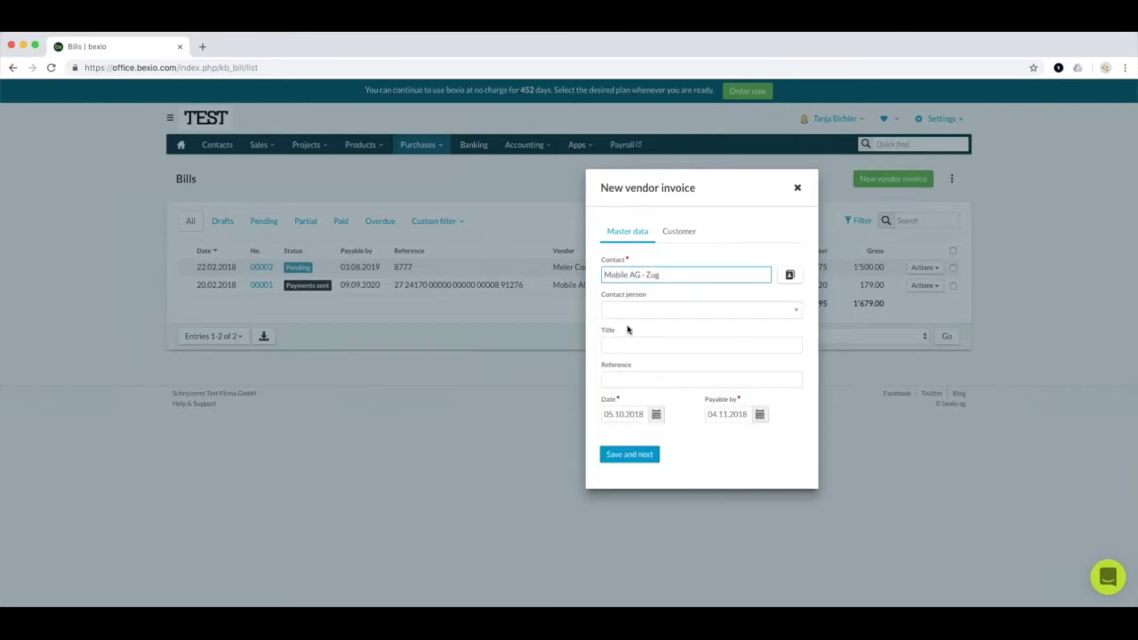
left_click(617, 376)
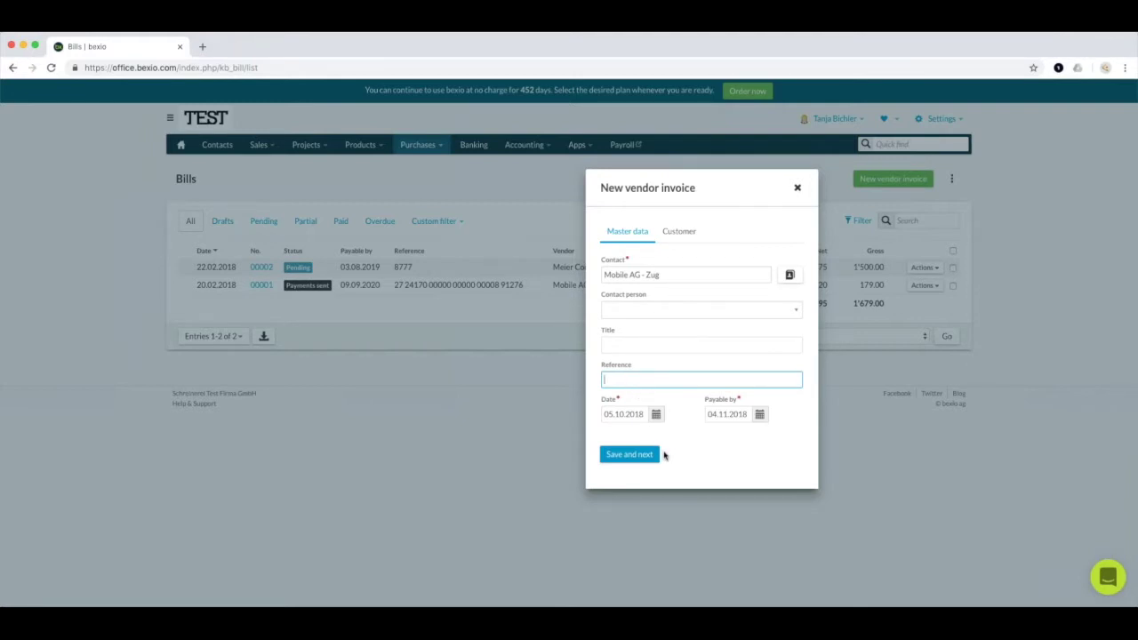
key("ctrl+v")
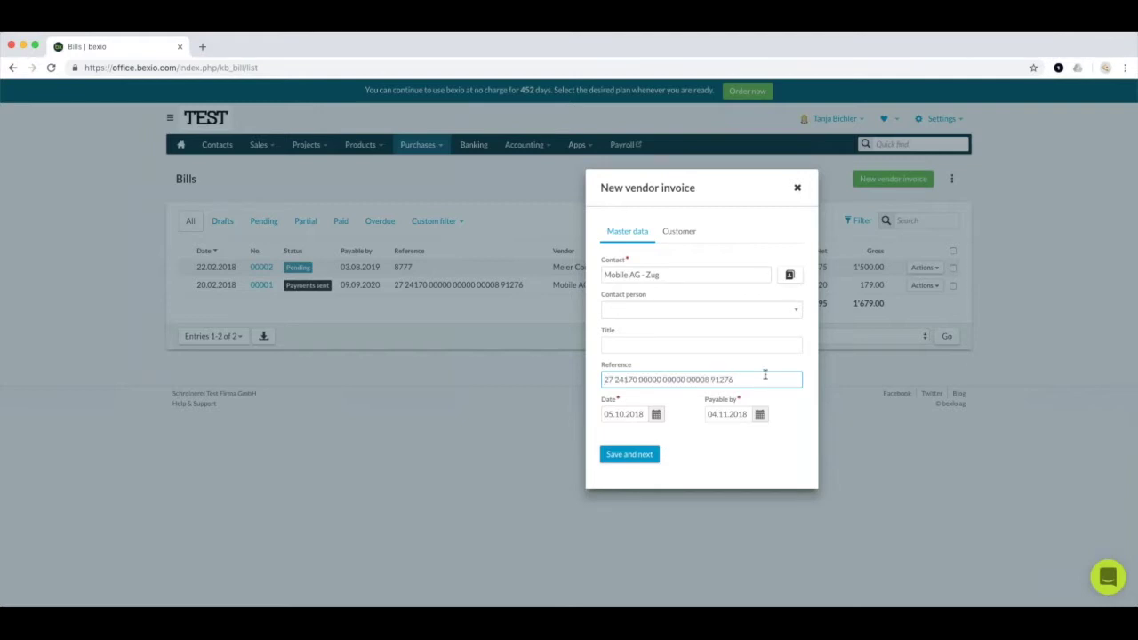
left_click(622, 456)
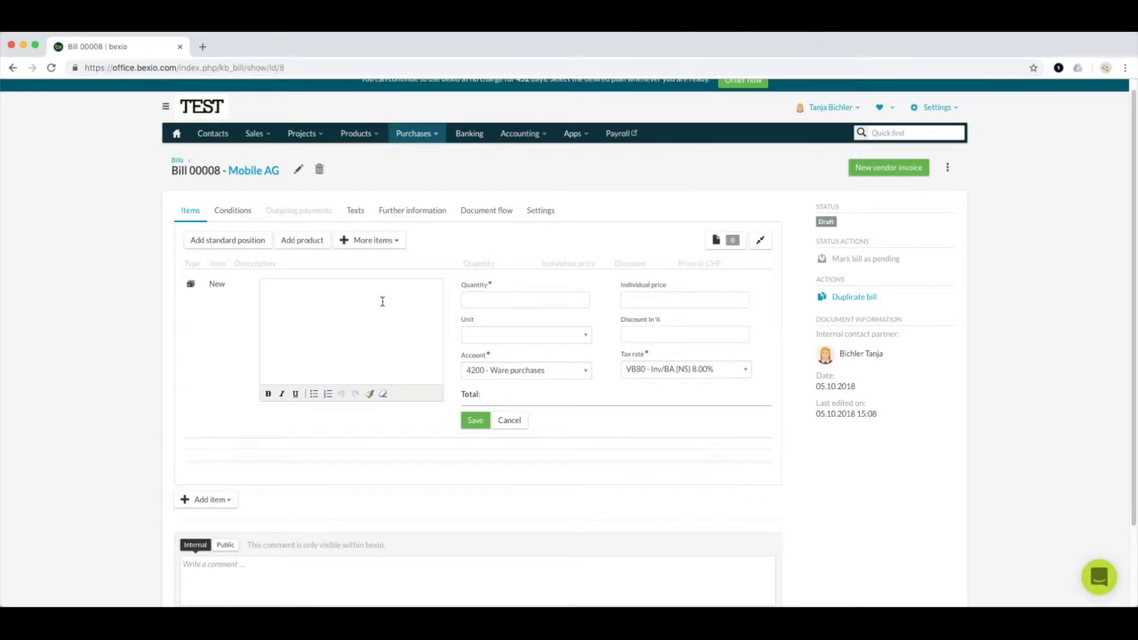
Step: Add the standard position "Test Position" with quantity 1, individual price 1500 and tax rate VB77 - Inv/BA (NS) 7.70%, and save it
left_click(340, 293)
type("Test Position")
key("Tab")
type("1")
key("Tab")
type("1500")
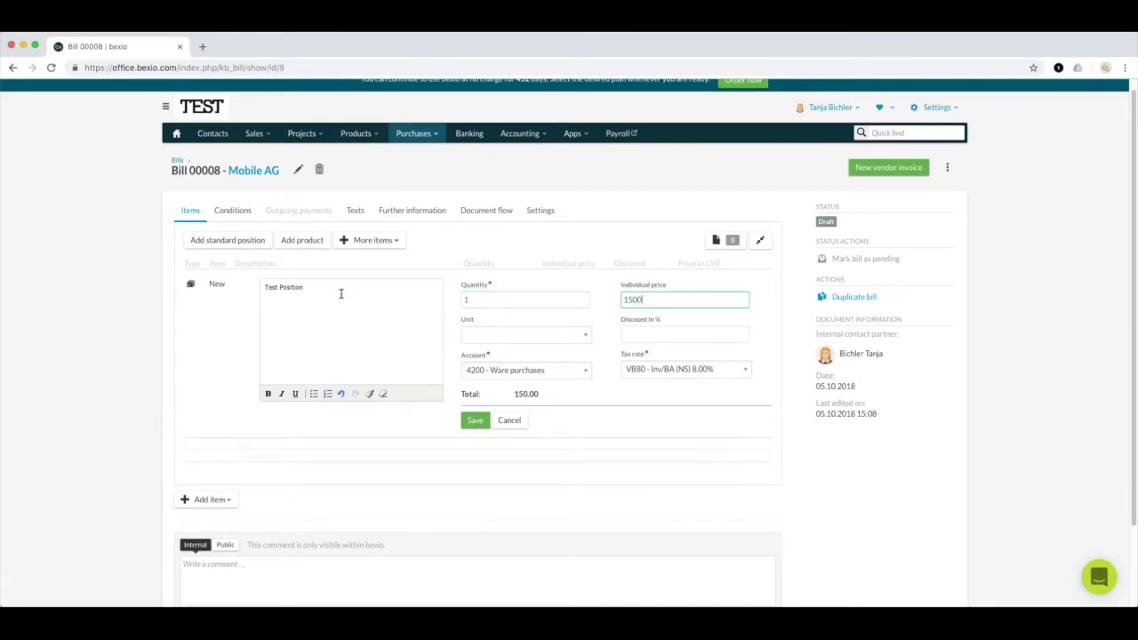
left_click(676, 369)
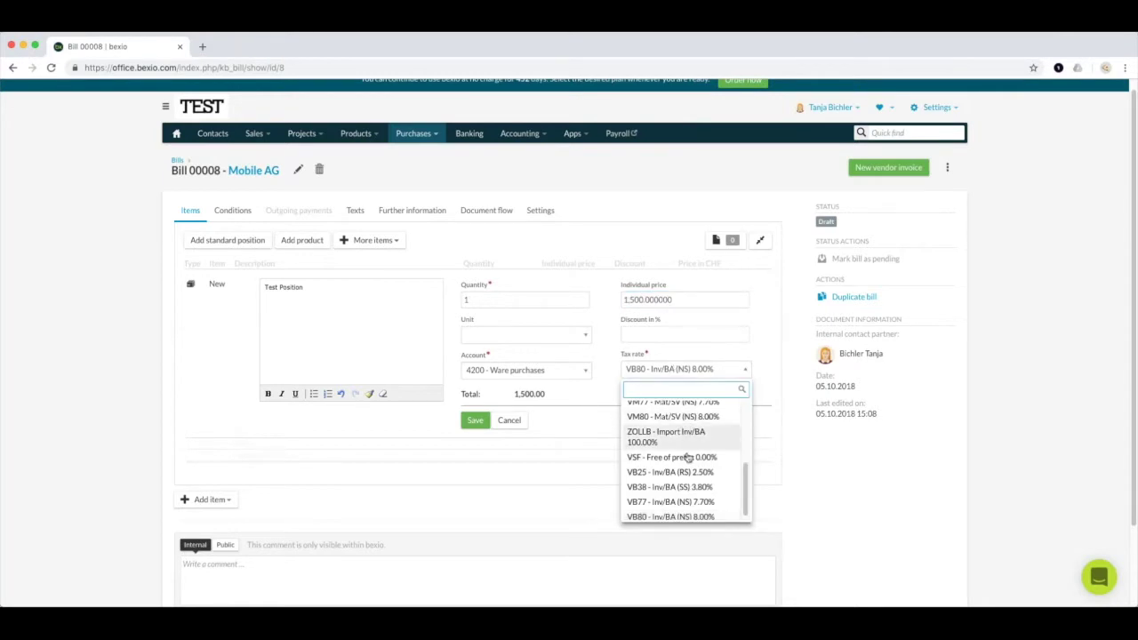
left_click(680, 502)
left_click(474, 421)
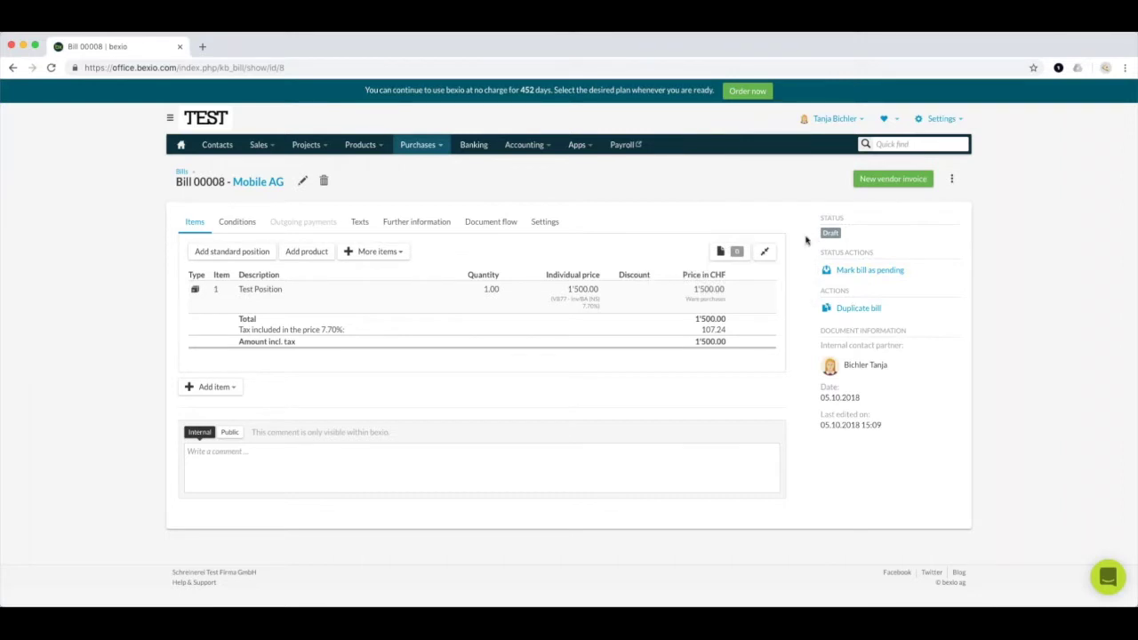
Step: Mark the Mobile AG bill as pending and start paying it to the vendor's UBS AG account
left_click(857, 273)
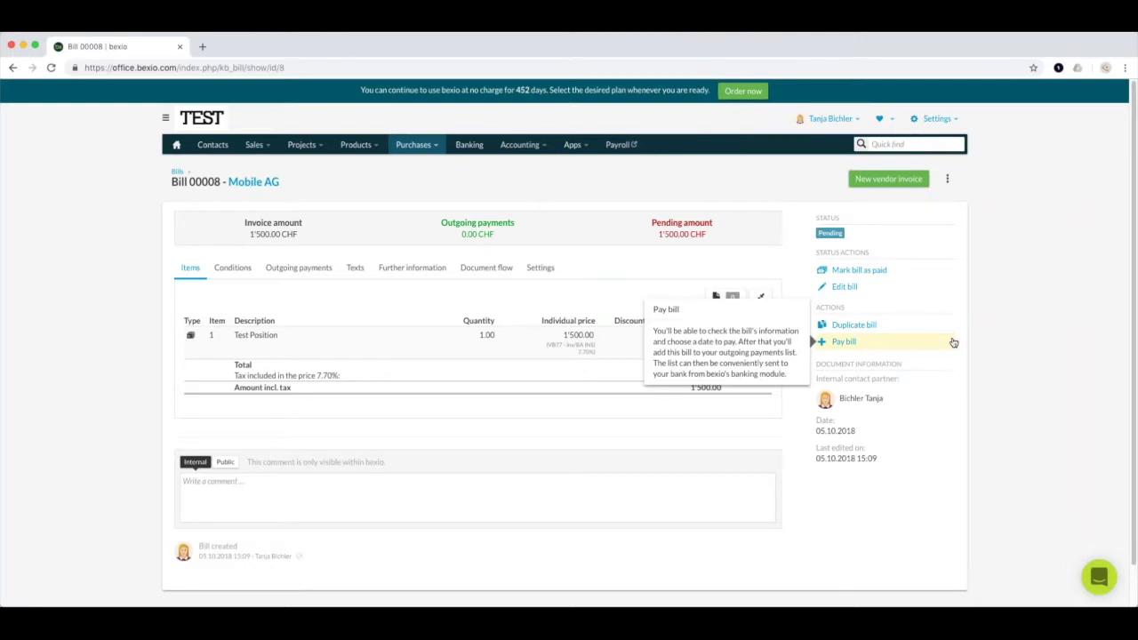
left_click(846, 347)
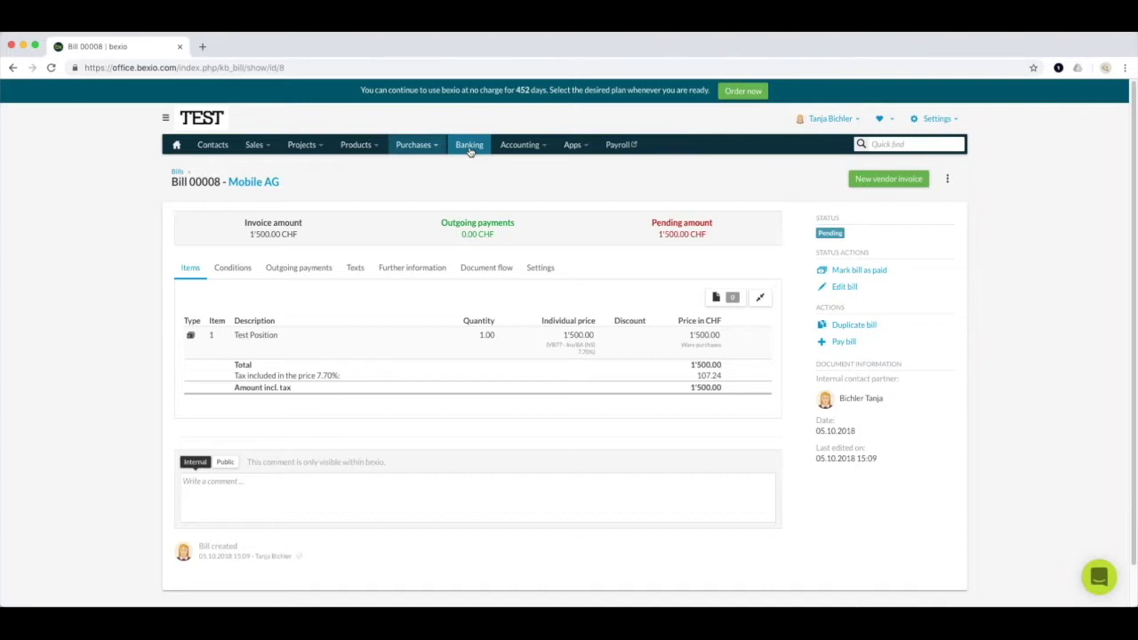
mouse_move(841, 345)
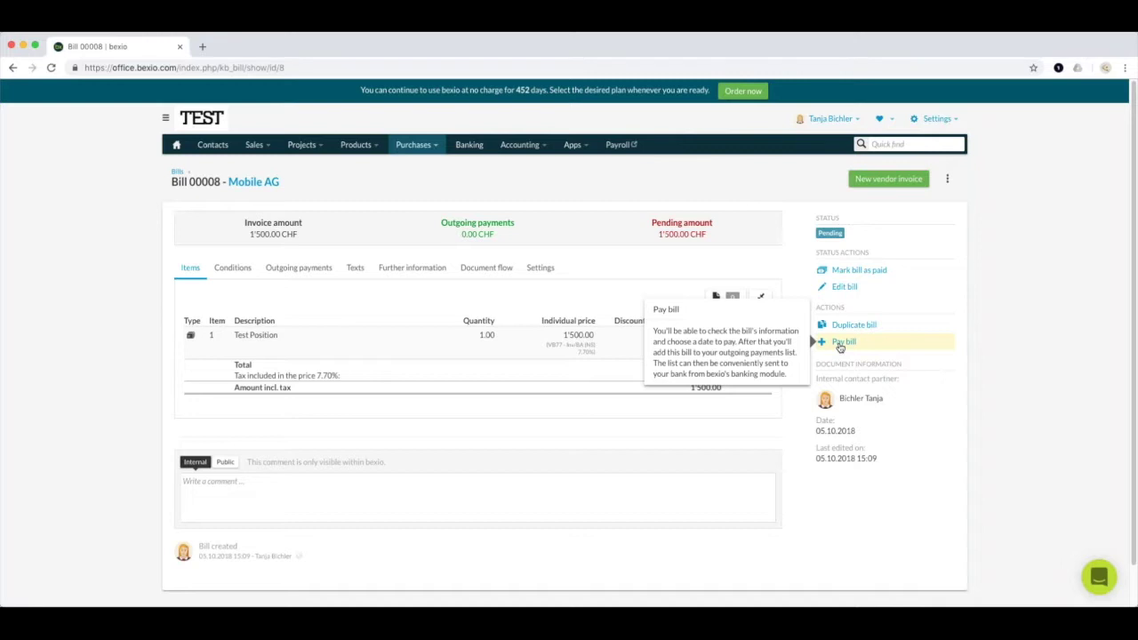
left_click(841, 344)
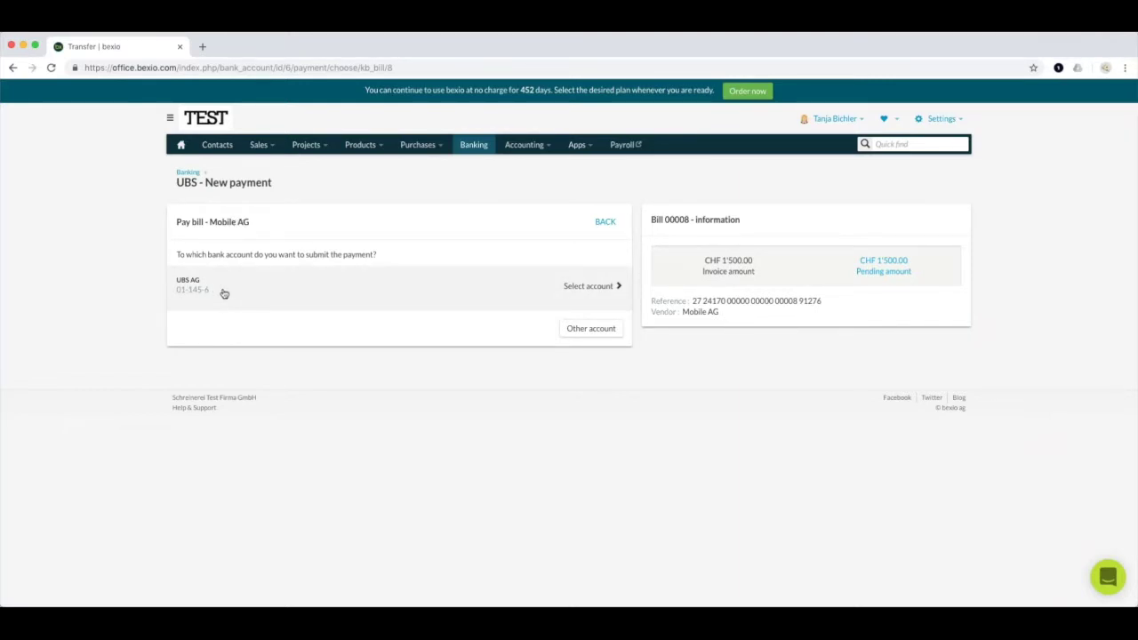
left_click(612, 288)
Step: Paste the reference number into the orange payment slip and add the payment to the payment list
scroll(399, 439, "down", 3)
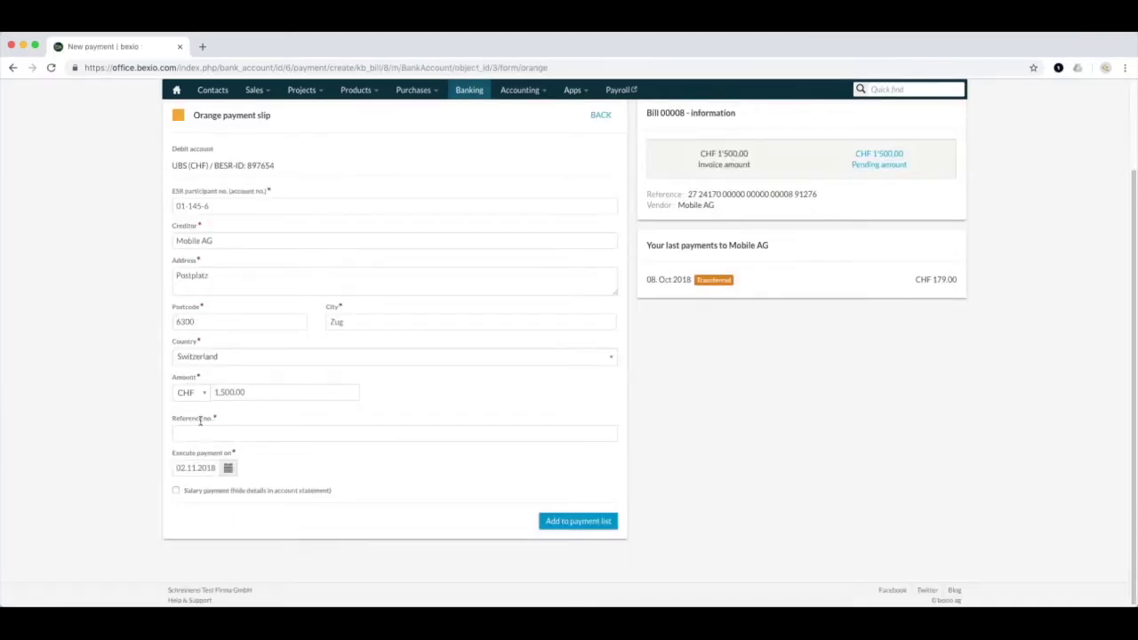
left_click(194, 433)
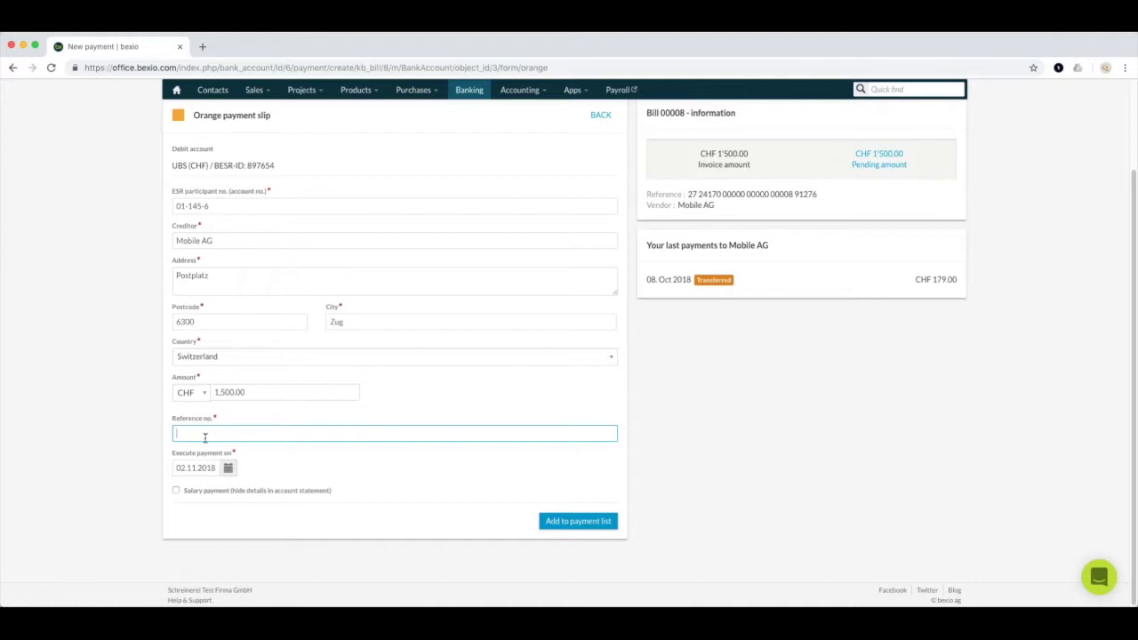
scroll(545, 426, "up", 3)
scroll(545, 425, "down", 3)
key("super+v")
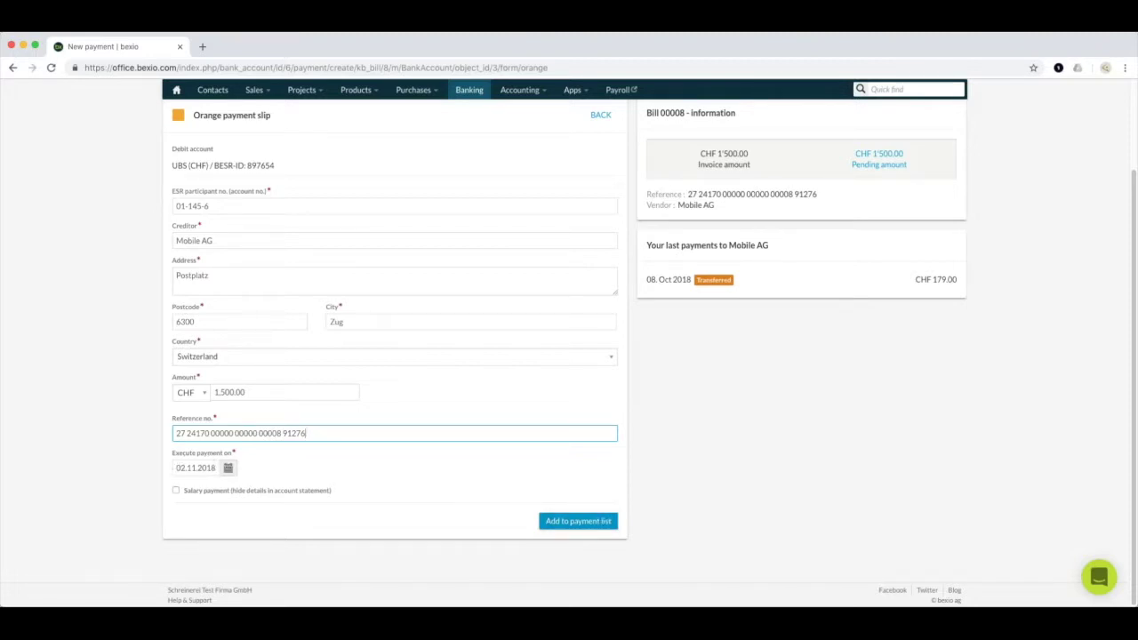
left_click(587, 520)
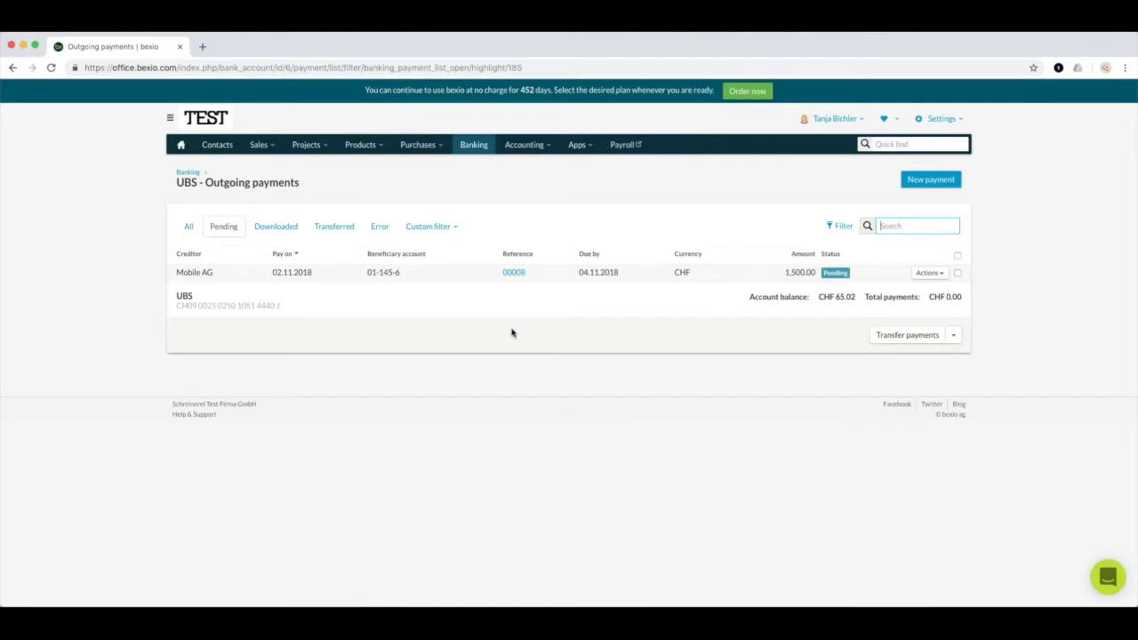
Step: Reopen the pending Mobile AG payment for editing, check its ESR participant number, and save it without changes
left_click(924, 274)
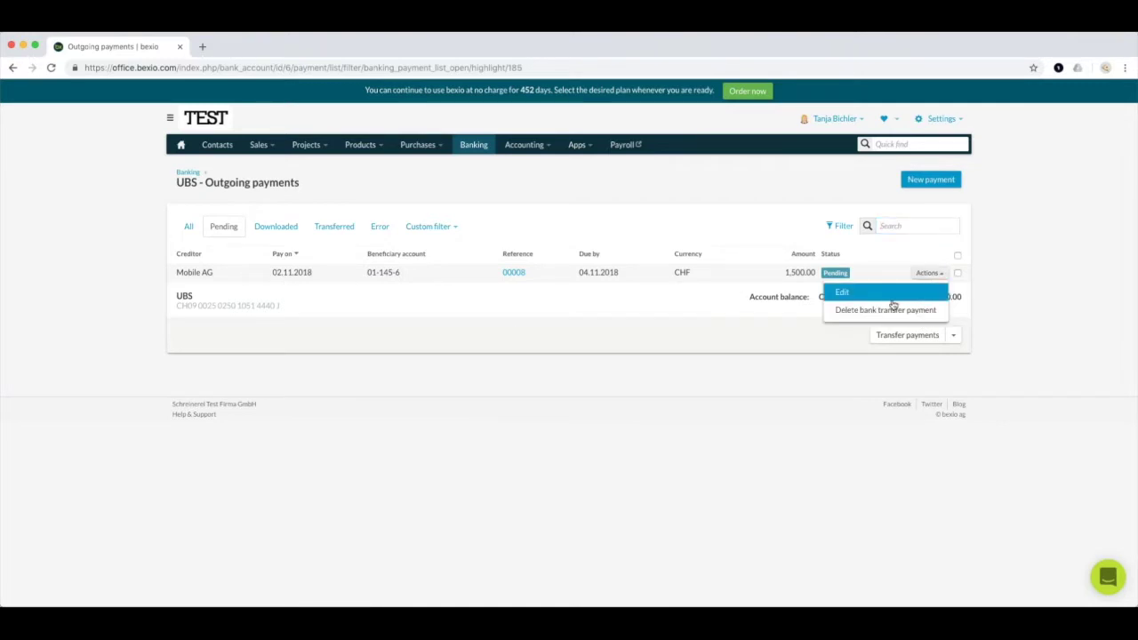
left_click(880, 291)
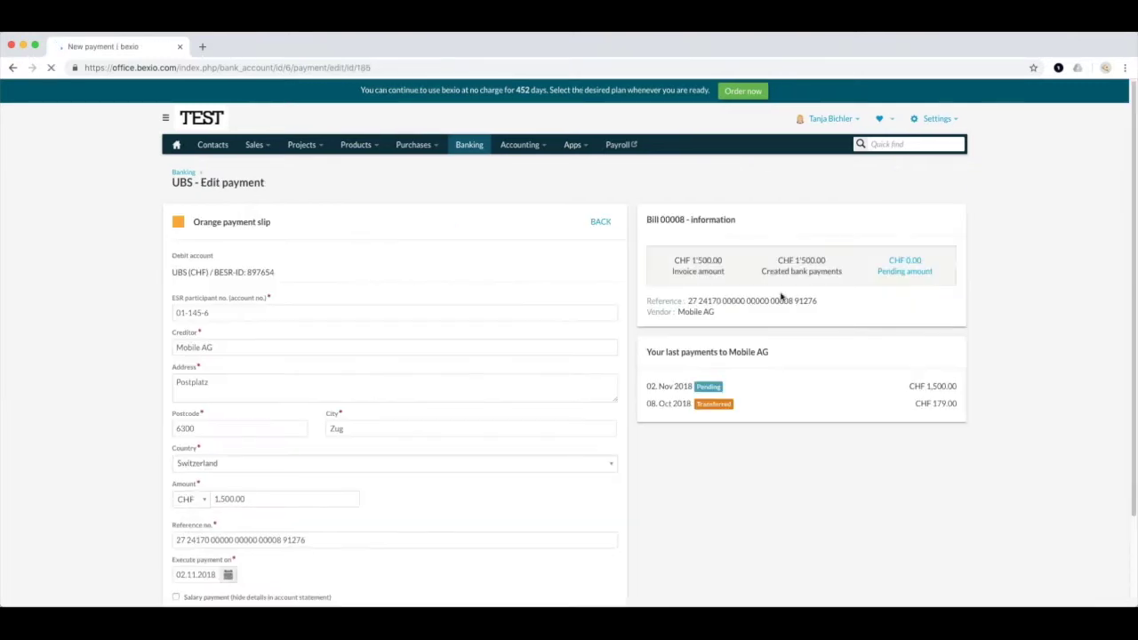
left_click(233, 311)
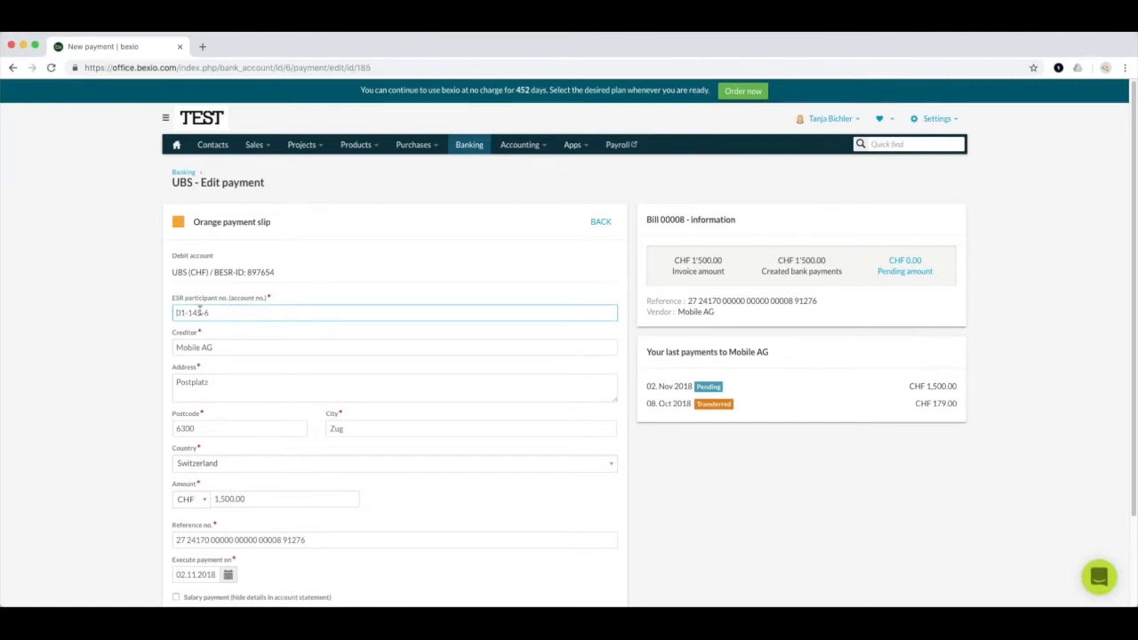
left_click_drag(173, 312, 233, 312)
left_click(191, 311)
scroll(573, 486, "down", 2)
left_click(600, 521)
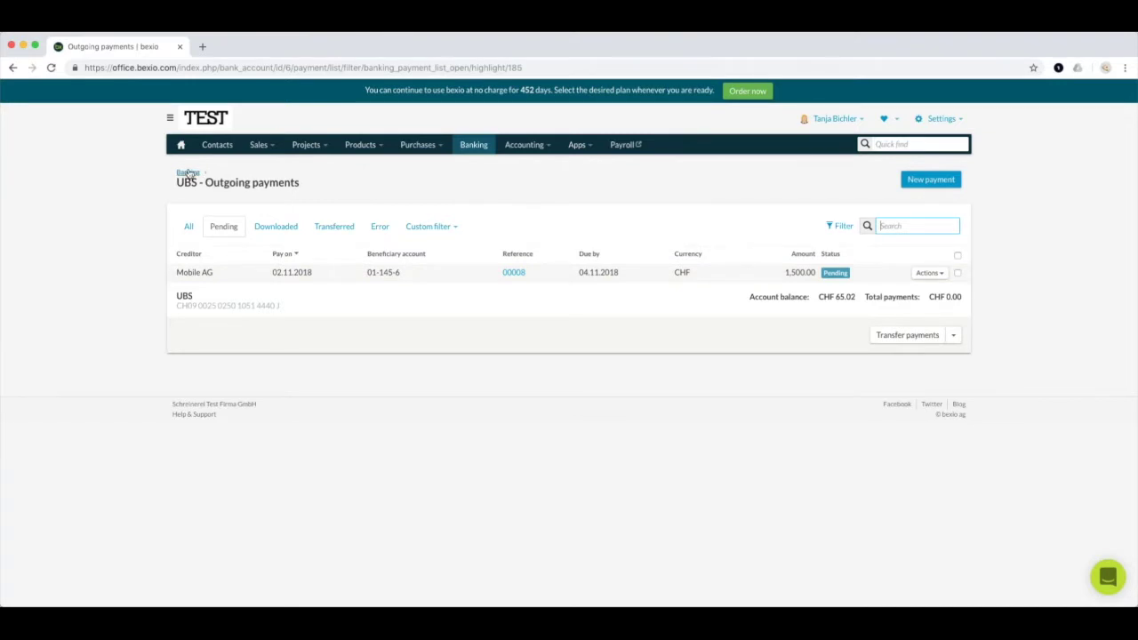
Step: Open the UBS transactions for reconciliation and split the CHF 2,466.00 receipt, with 1760 assigned to invoice RE-00001
left_click(187, 173)
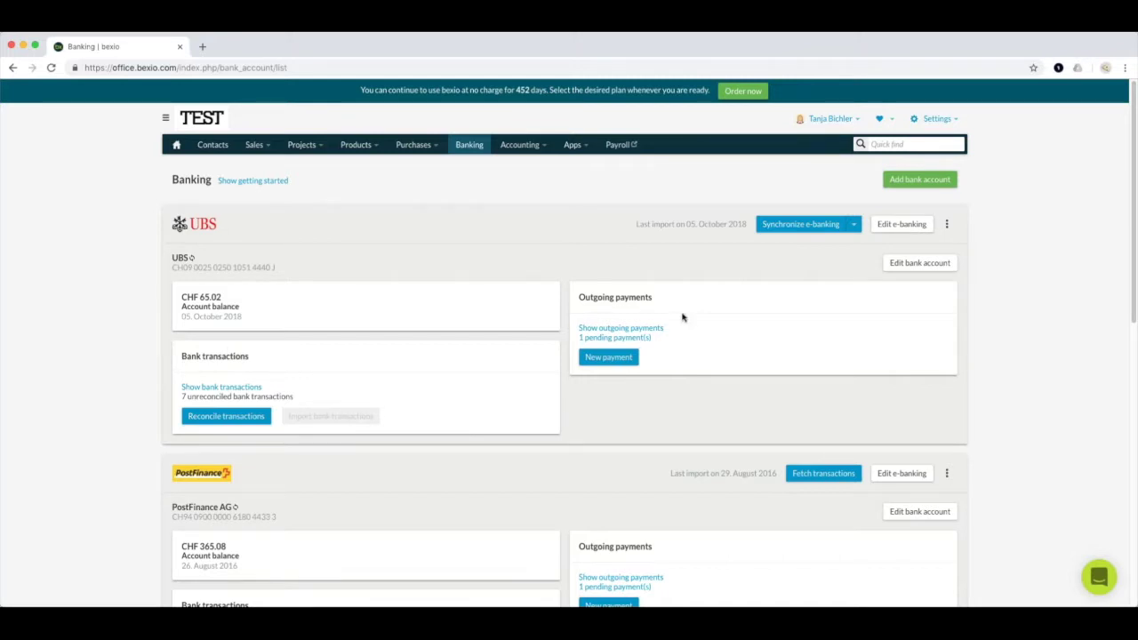
left_click(225, 421)
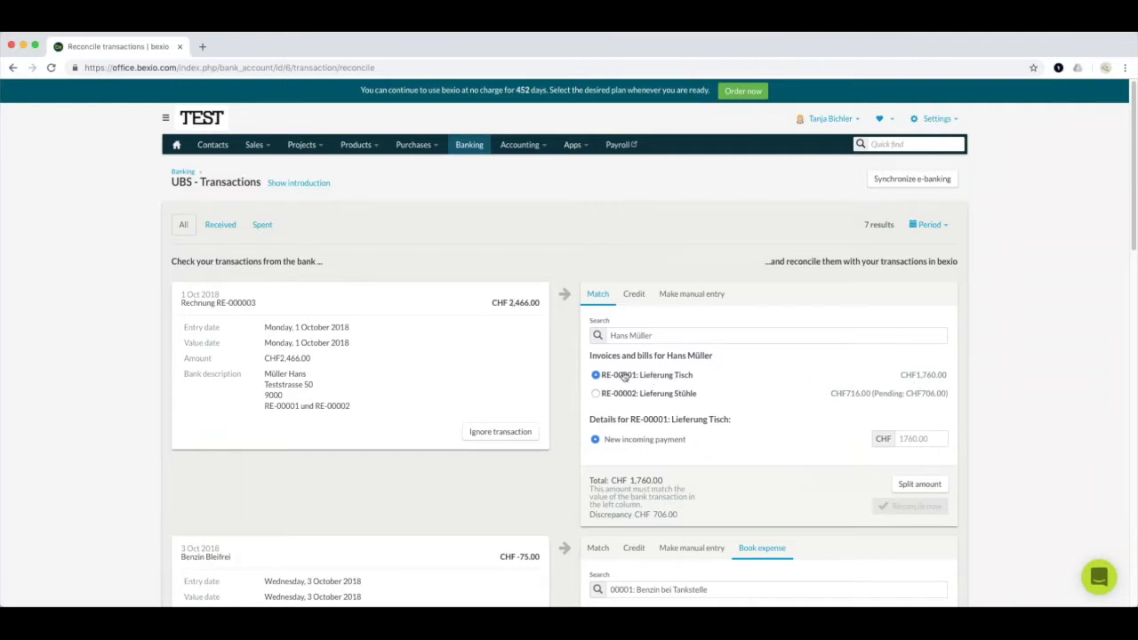
left_click(899, 438)
key("BackSpace")
left_click(944, 457)
left_click(907, 487)
scroll(803, 433, "down", 1)
scroll(803, 433, "down", 2)
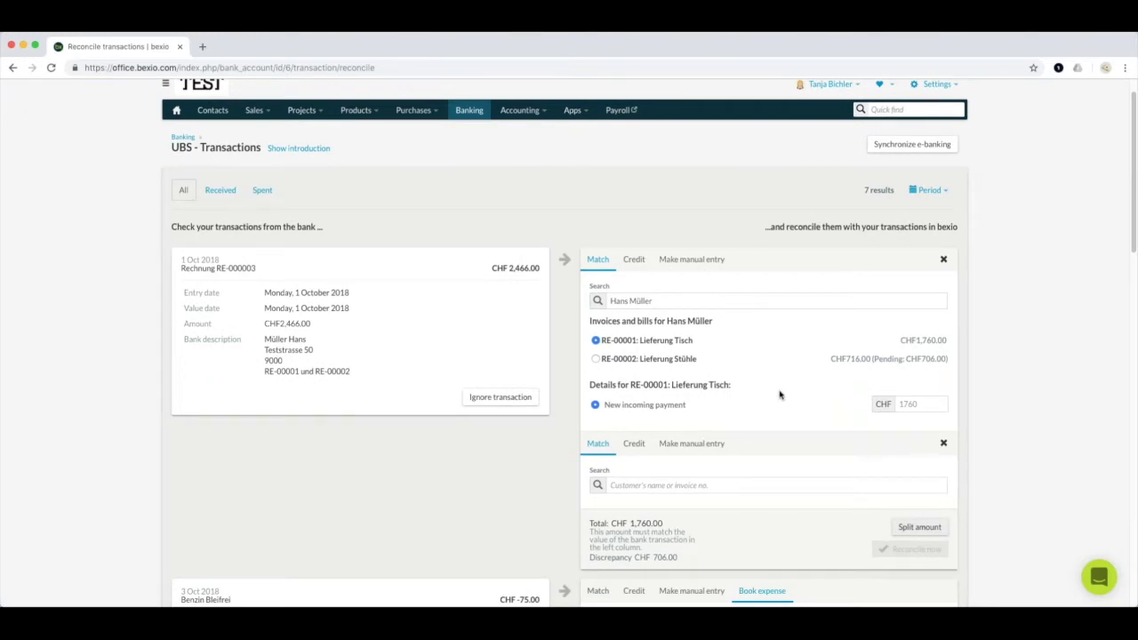
Step: Match the second part of the split receipt to invoice RE-00002: Lieferung Stühle, and reconcile the transaction
left_click(635, 485)
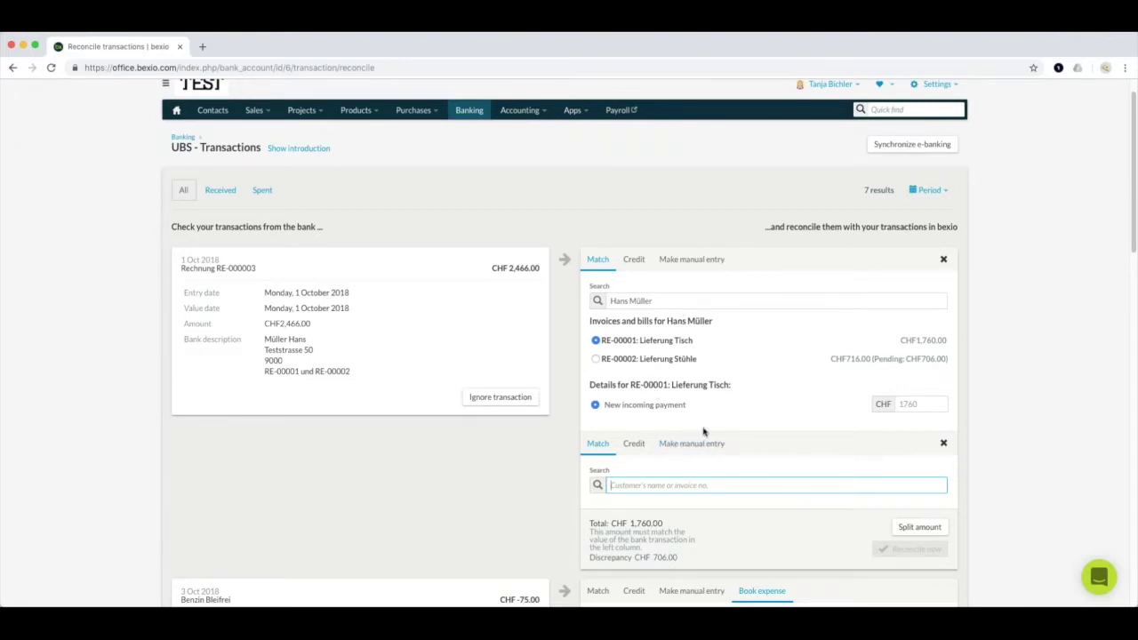
type("00002")
left_click(717, 578)
scroll(750, 545, "down", 2)
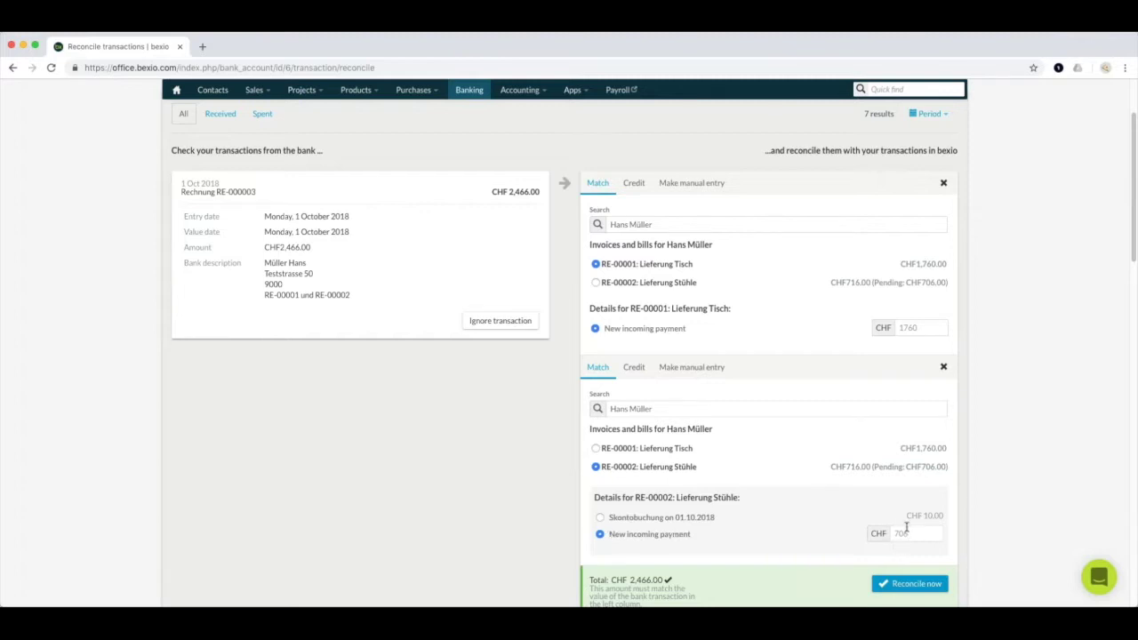
scroll(805, 508, "down", 1)
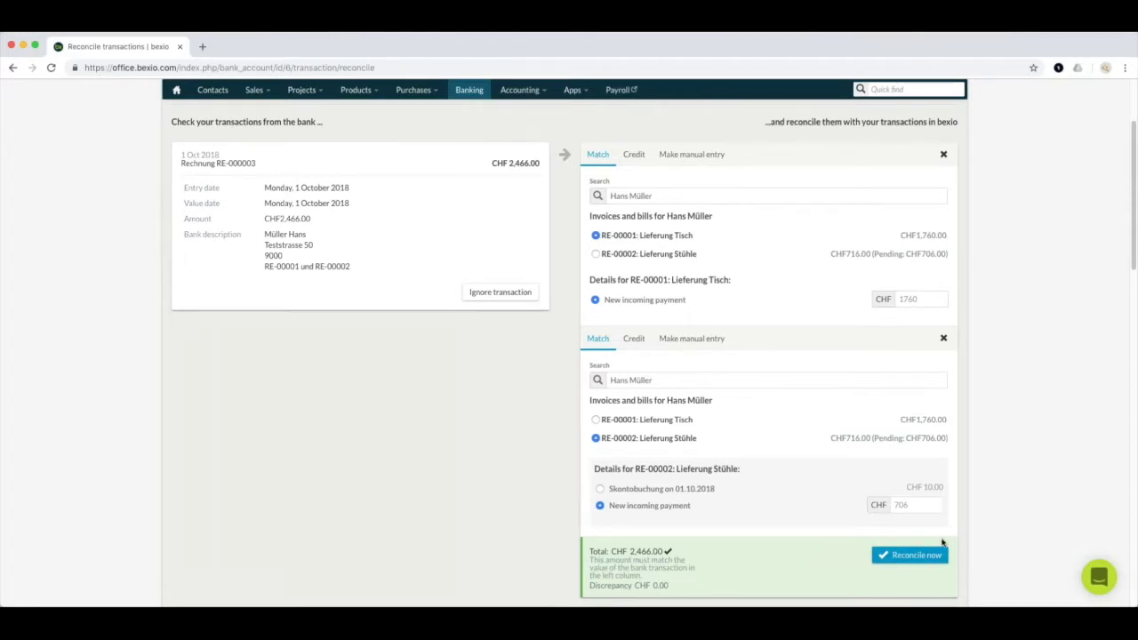
left_click(920, 557)
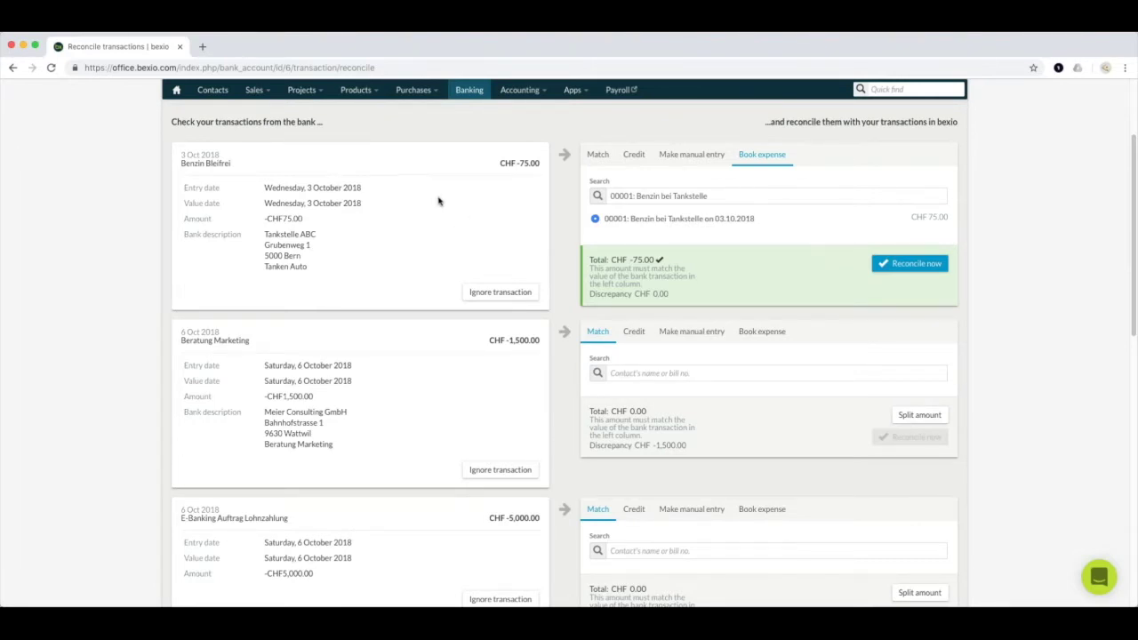
Step: Reconcile the Benzin Bleifrei transaction with the suggested expense 00001: Benzin bei Tankstelle
scroll(489, 213, "up", 1)
scroll(473, 222, "up", 1)
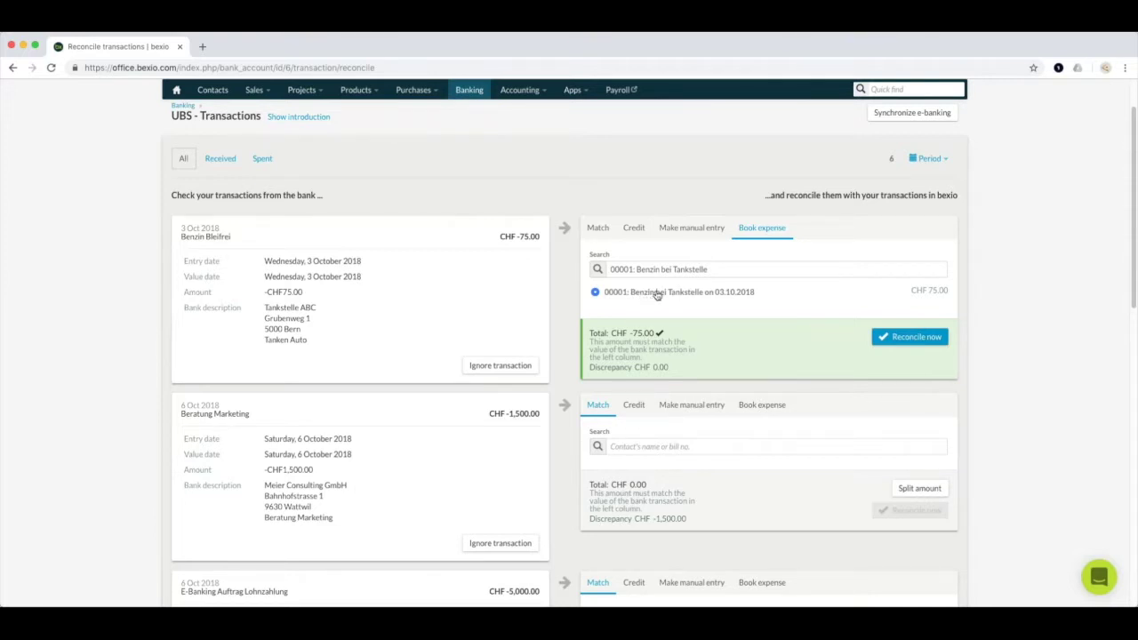
left_click(909, 339)
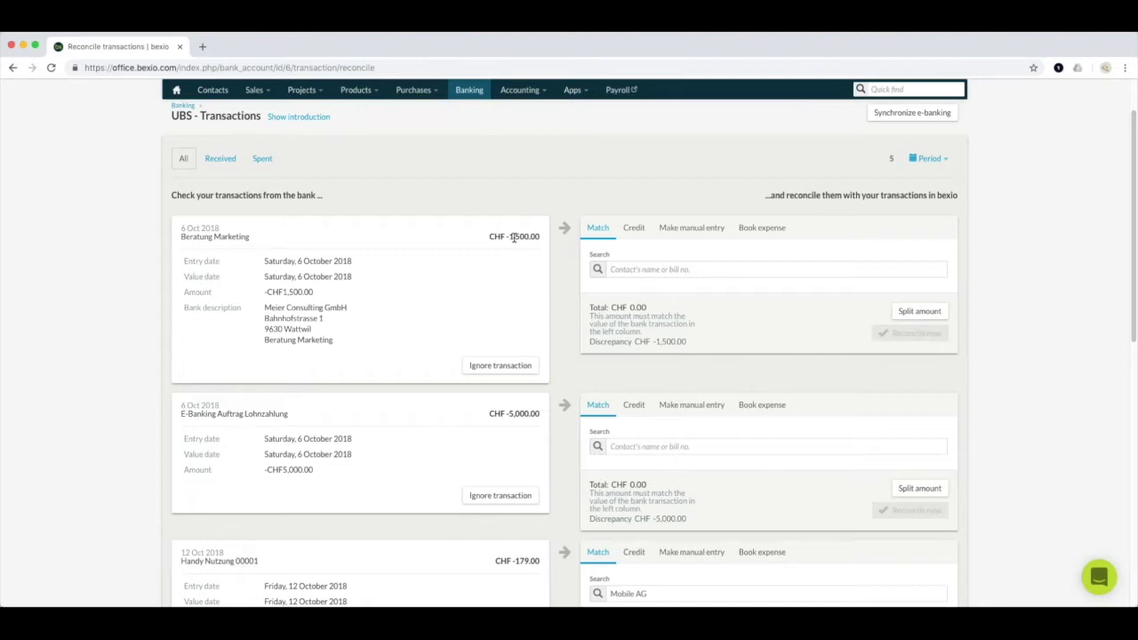
Step: Make a manual entry for the Beratung Marketing transaction with the account 3804 - Expenses of collection
left_click(636, 270)
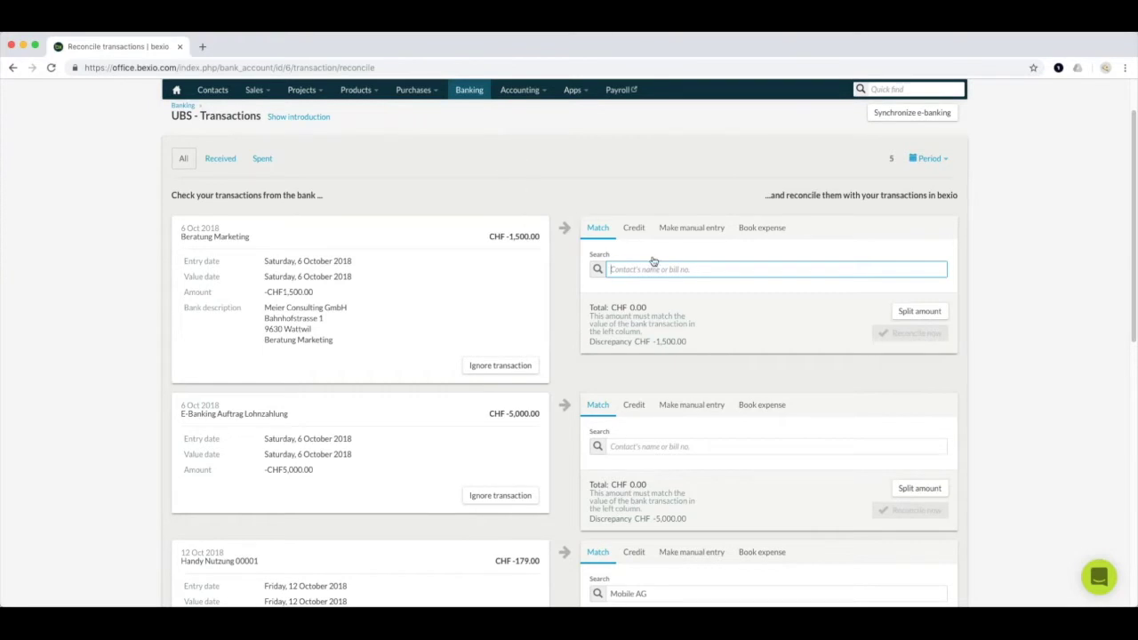
left_click(690, 230)
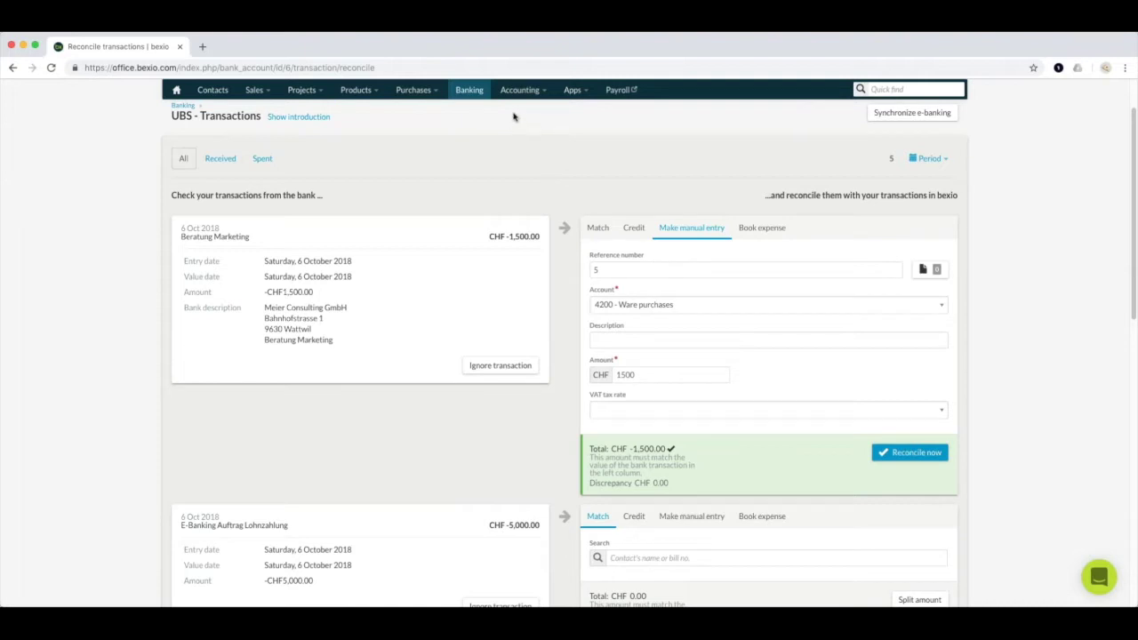
mouse_move(517, 96)
left_click(653, 307)
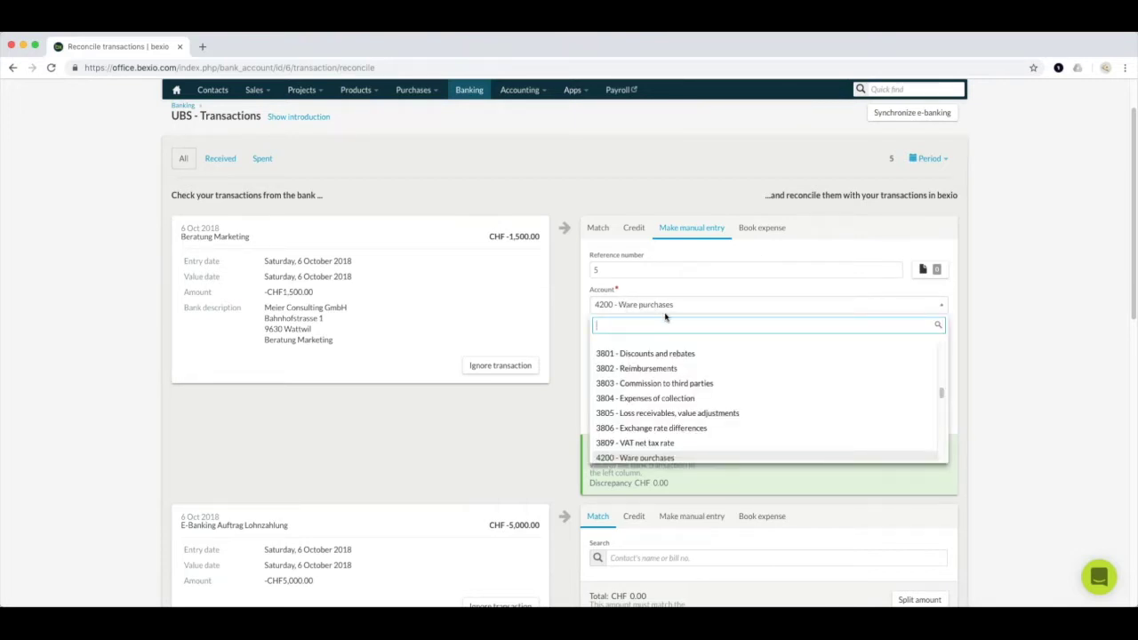
scroll(662, 383, "up", 1)
left_click(633, 348)
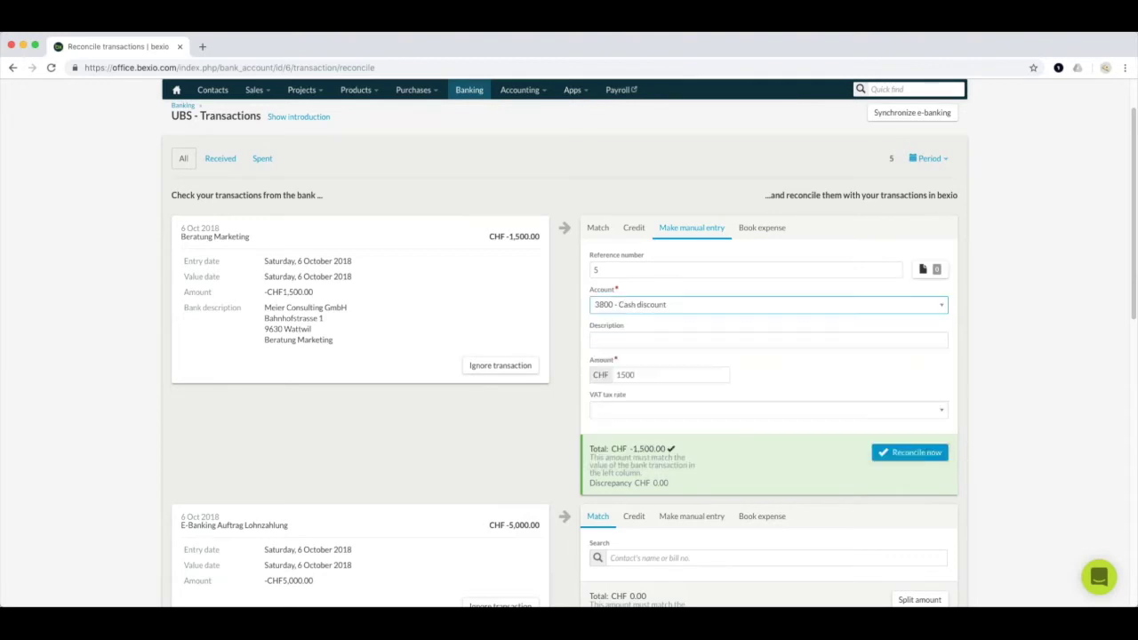
left_click(649, 307)
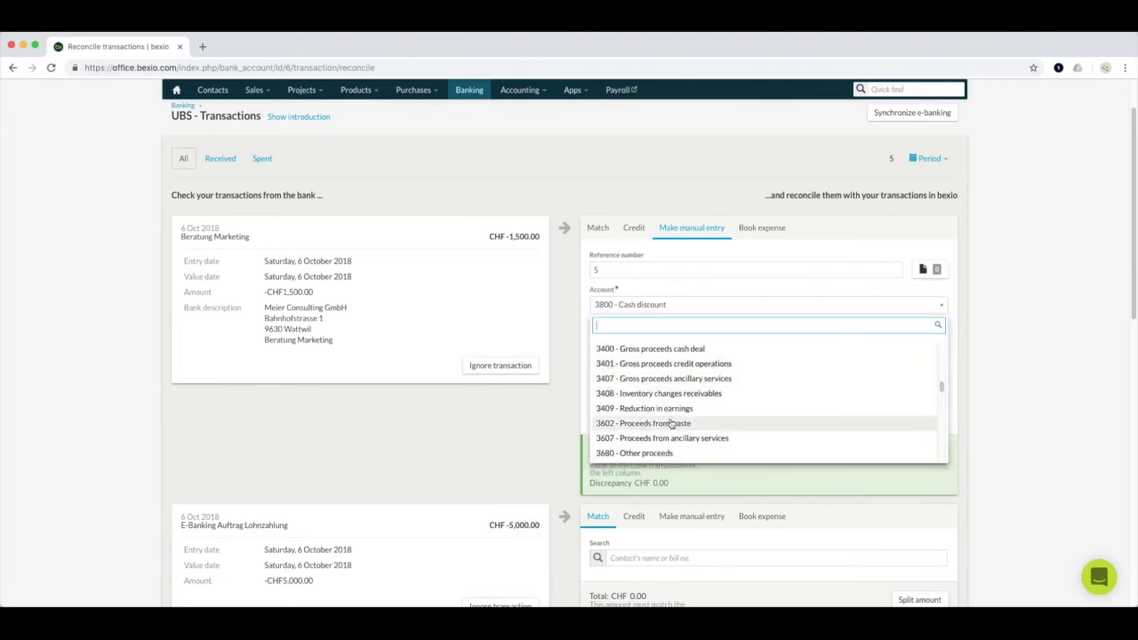
scroll(669, 416, "down", 2)
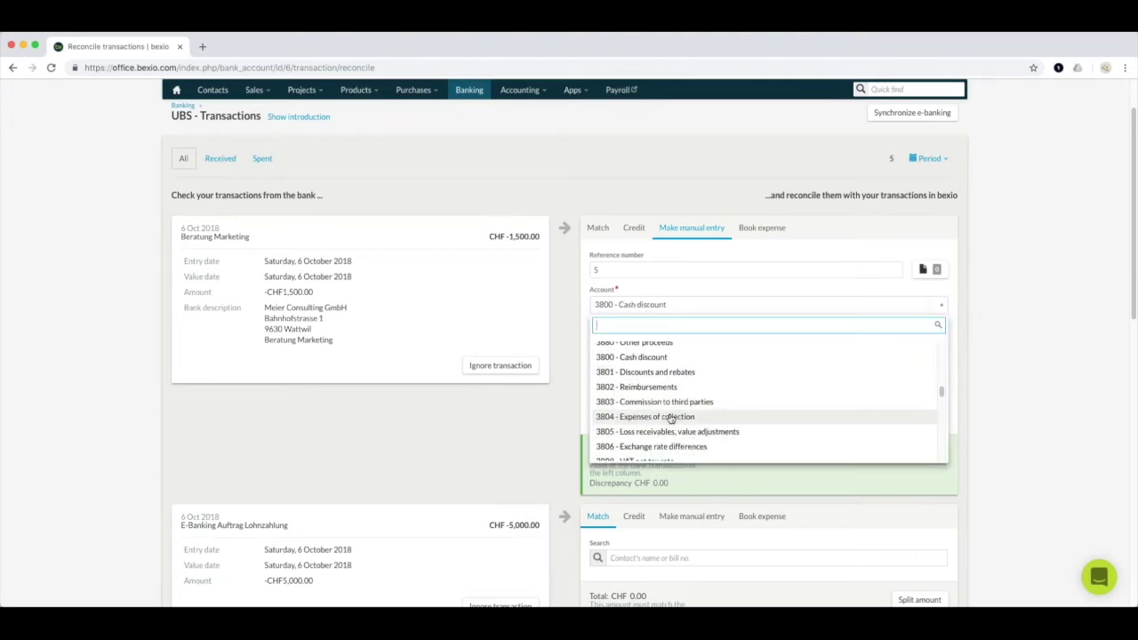
left_click(671, 424)
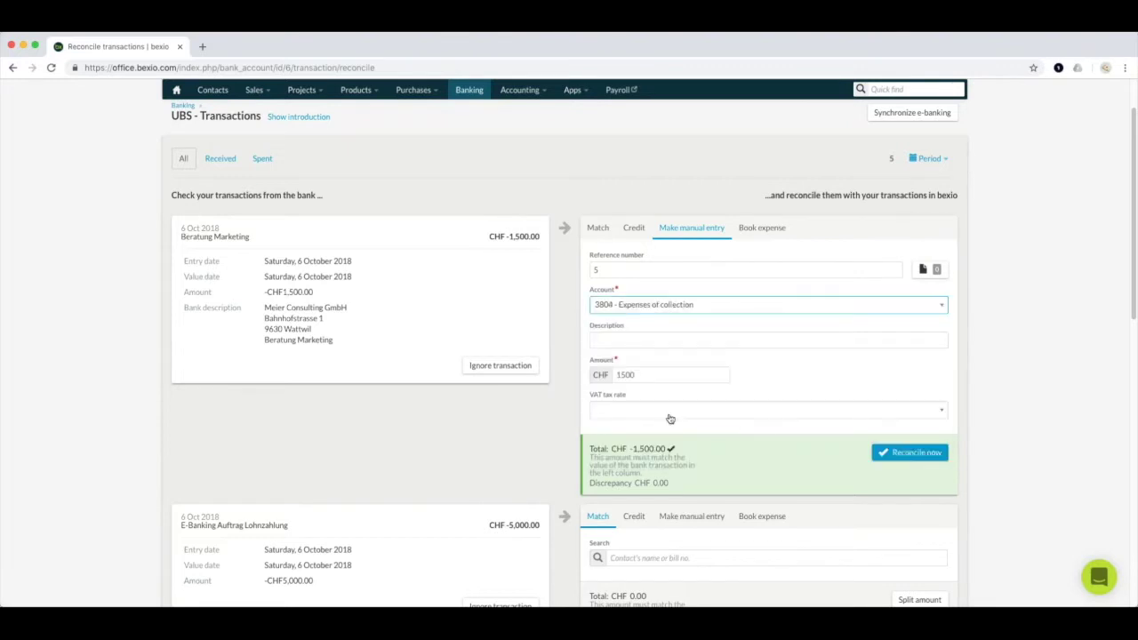
Step: Review the description, file attachment and VAT tax rate options of the manual entry for the Beratung Marketing transaction
left_click(627, 339)
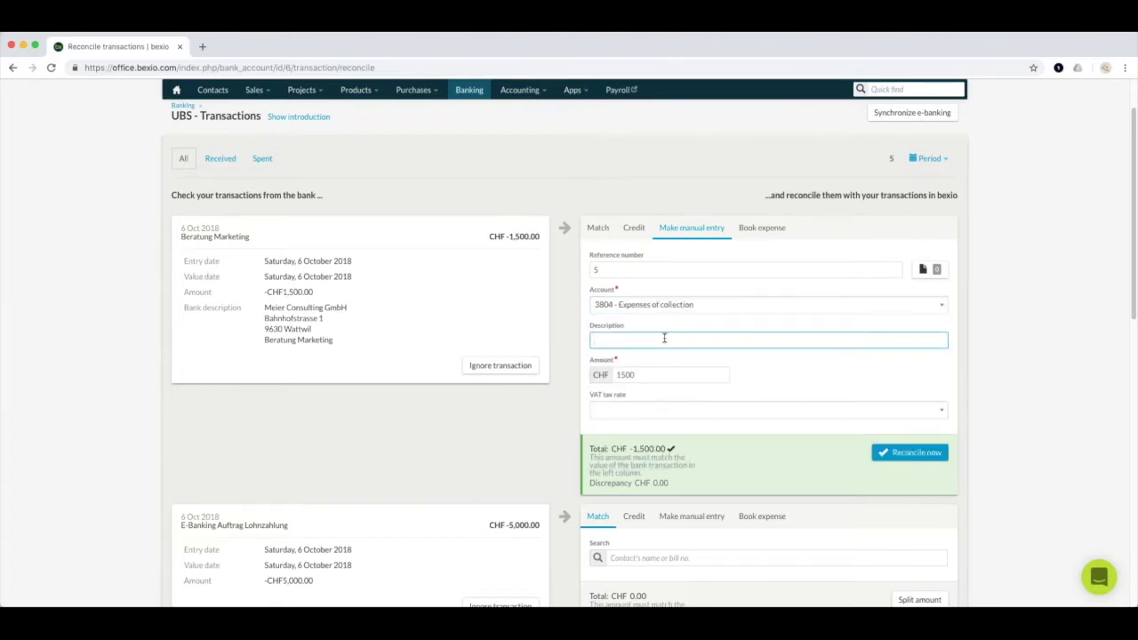
left_click(936, 272)
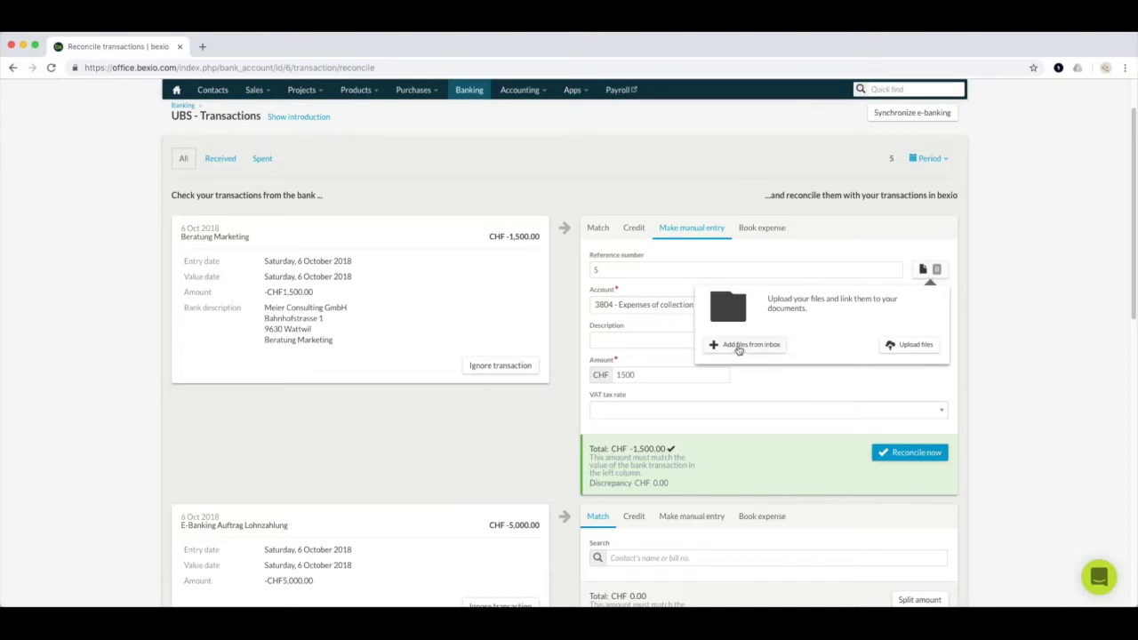
left_click(579, 94)
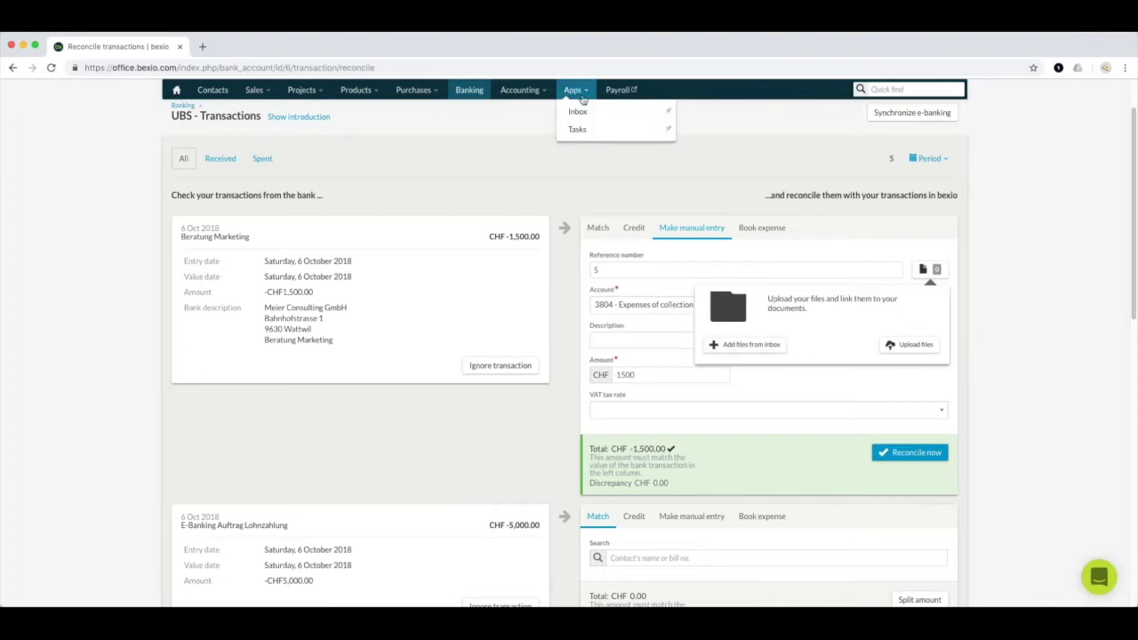
left_click(788, 409)
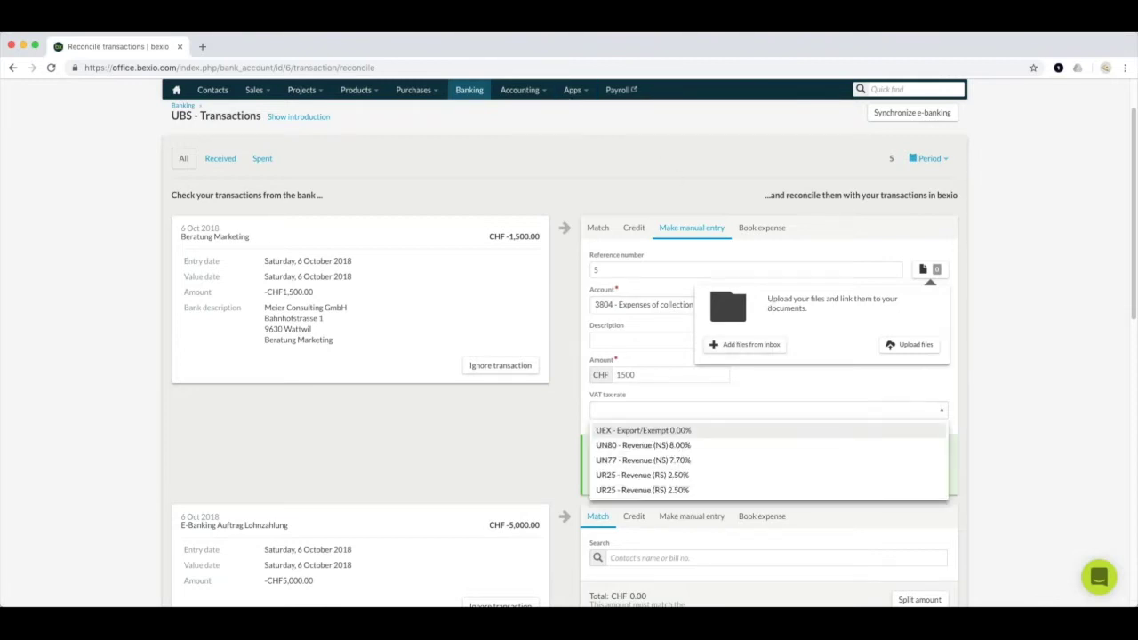
left_click(552, 388)
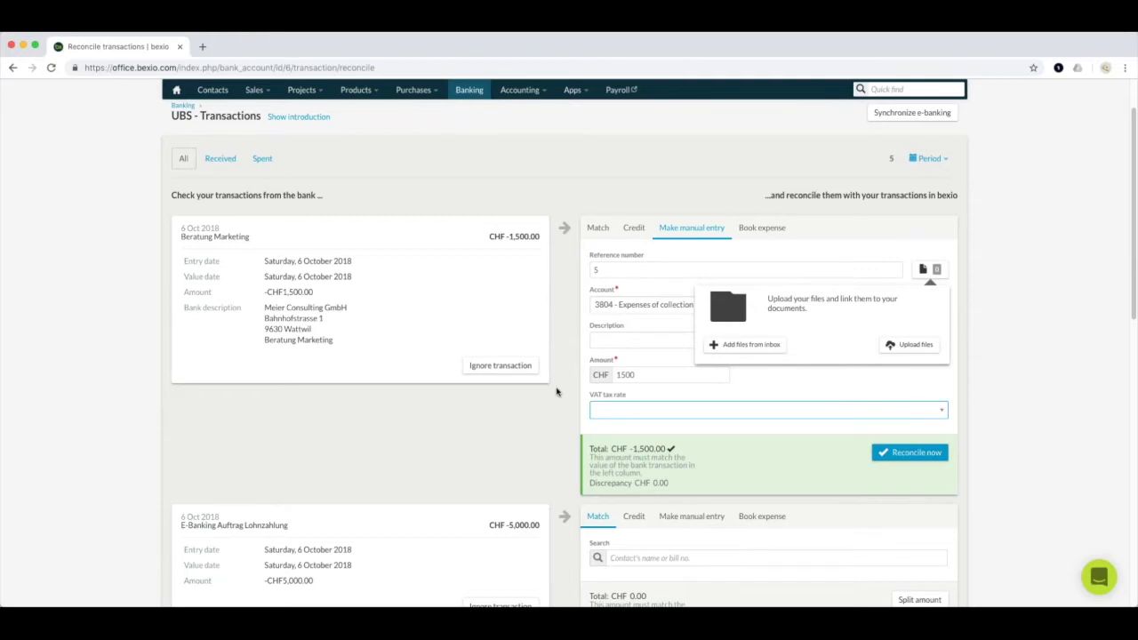
Step: Check the expense booking option for the Beratung Marketing transaction and return to its manual entry
left_click(755, 231)
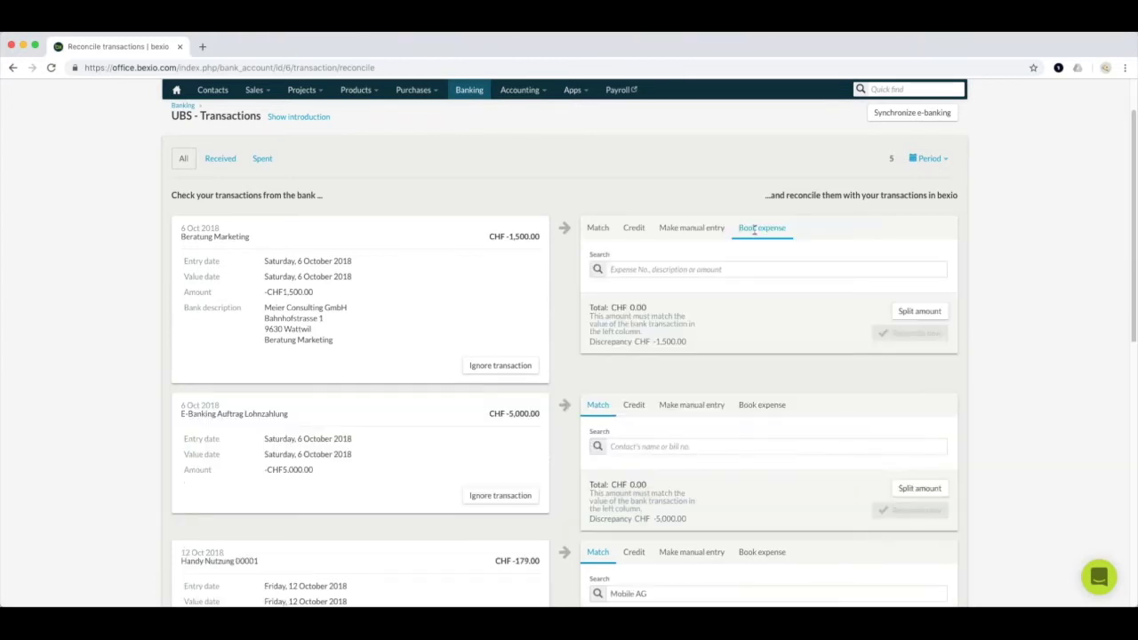
left_click(627, 269)
left_click(686, 227)
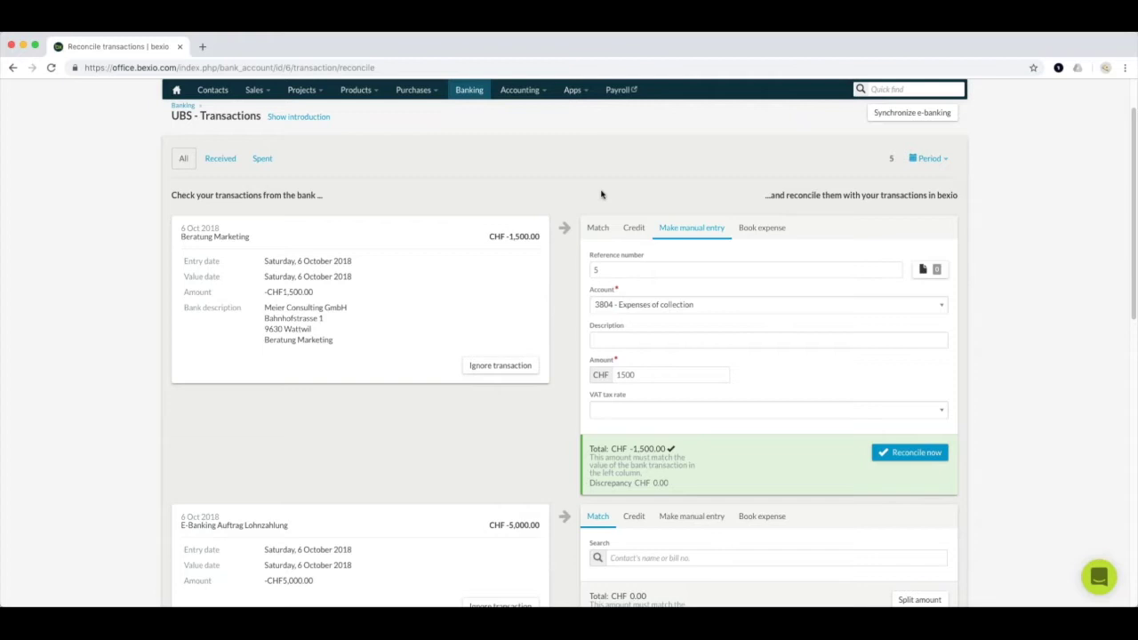
Step: Search for a contact's open invoices or bills to match with the Beratung Marketing transaction
left_click(597, 230)
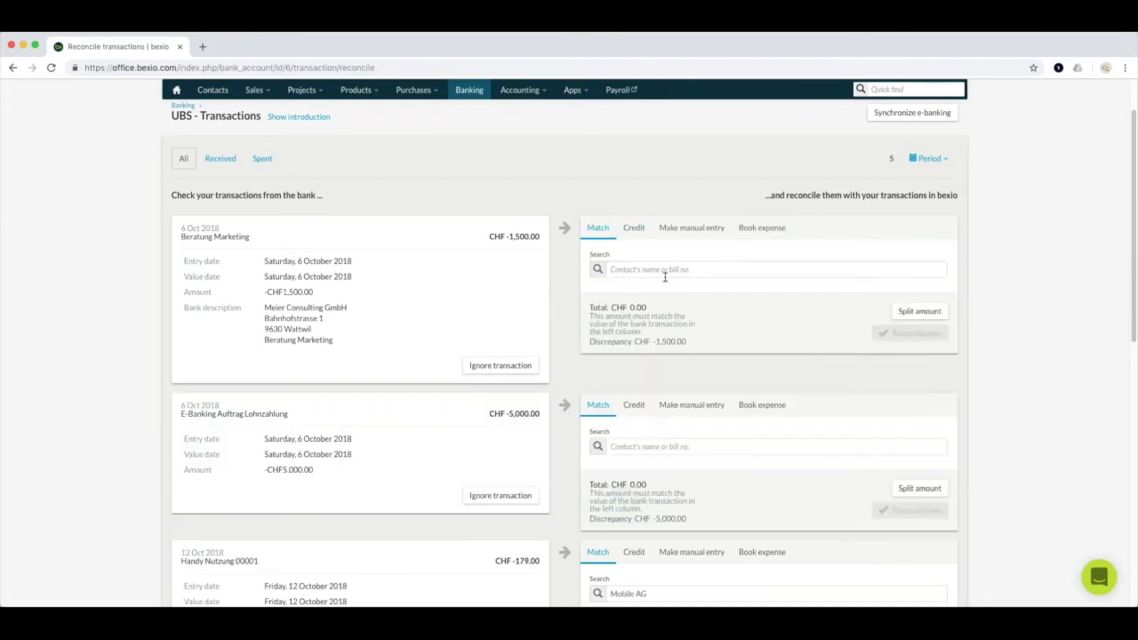
left_click(628, 266)
type("mei")
key("BackSpace")
key("BackSpace")
type("k")
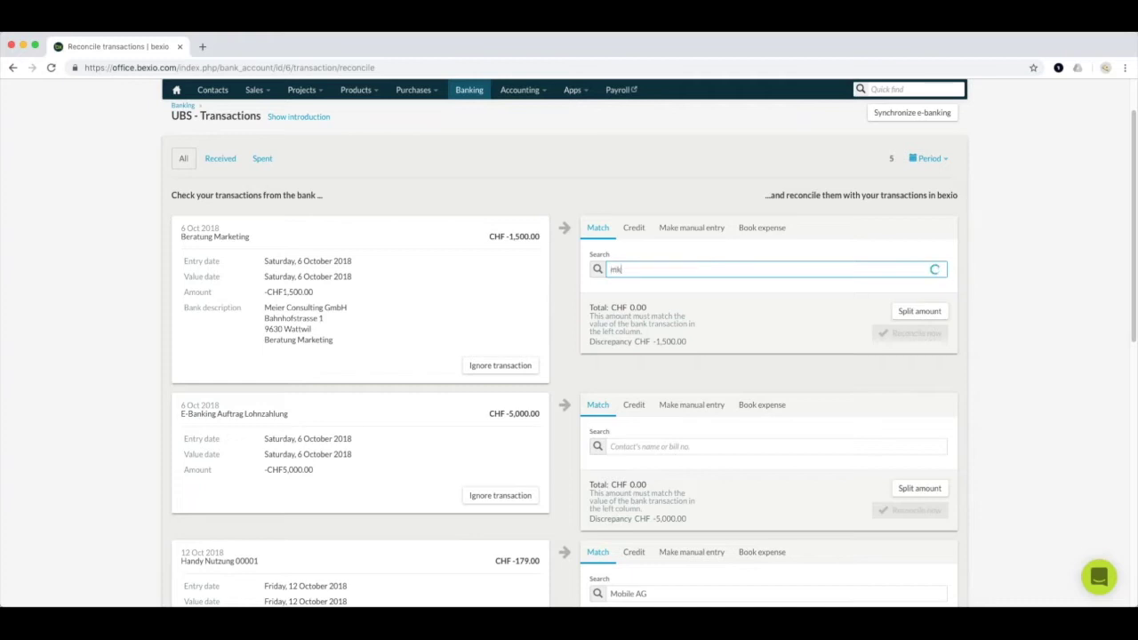
type("ller hans")
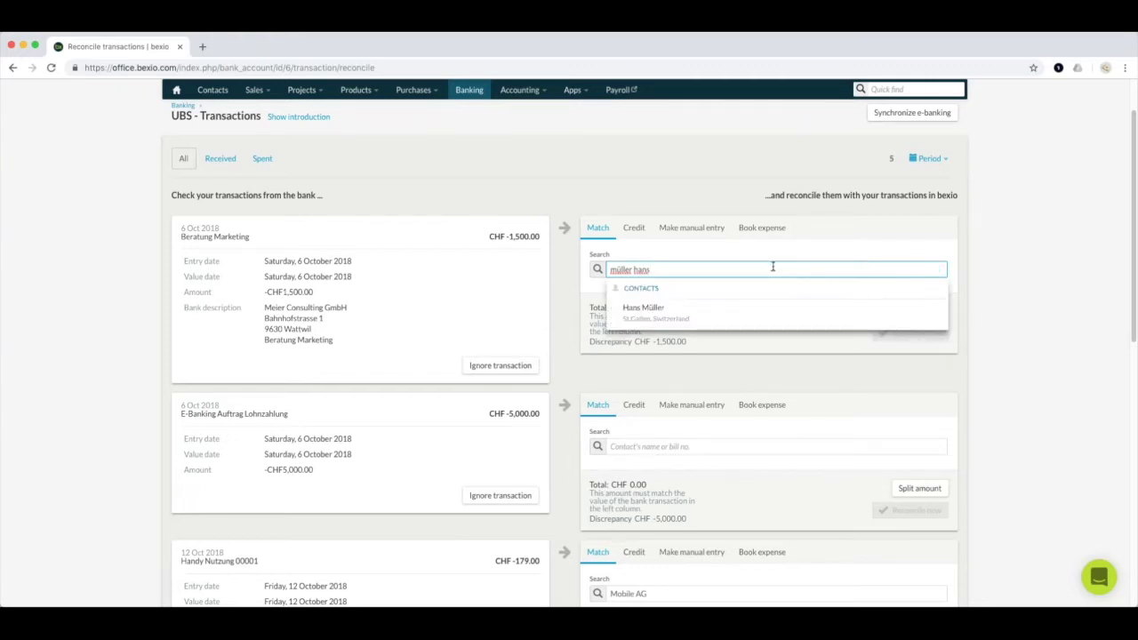
left_click(654, 320)
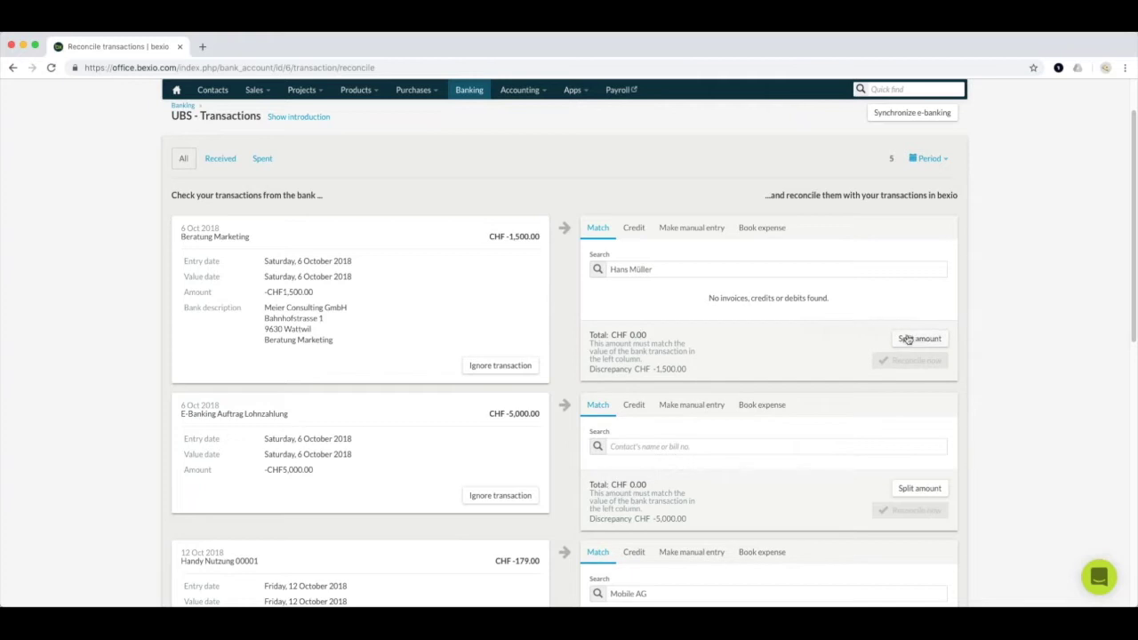
Step: Fill in a credit for the Beratung Marketing transaction with the customer's name as contact
left_click(673, 229)
left_click(633, 228)
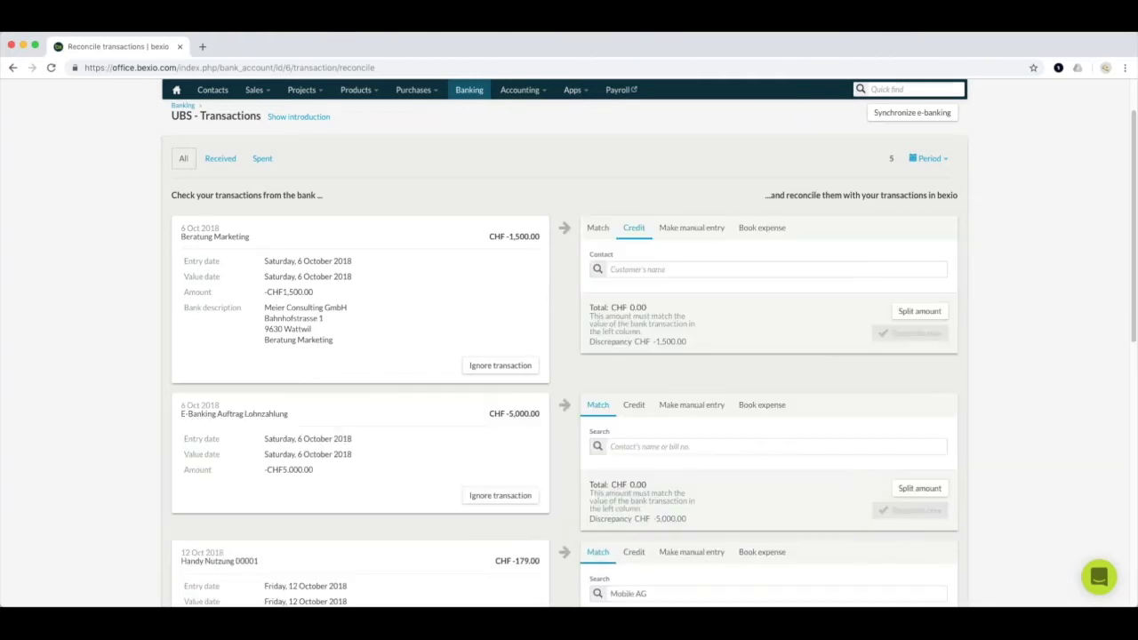
left_click(637, 271)
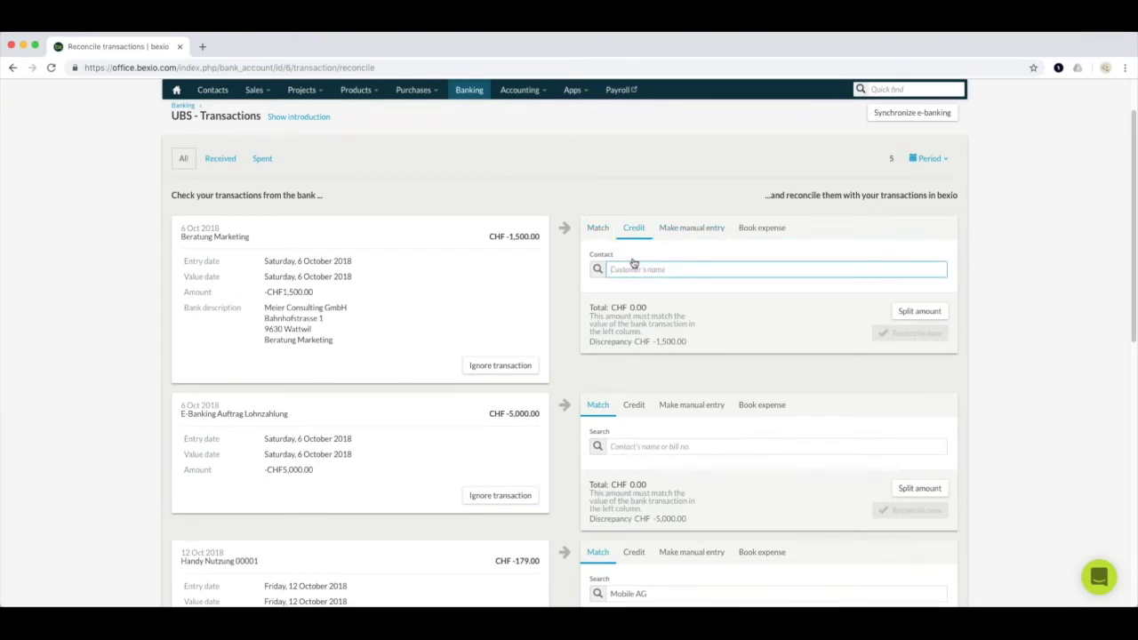
type("müller hans")
left_click(681, 322)
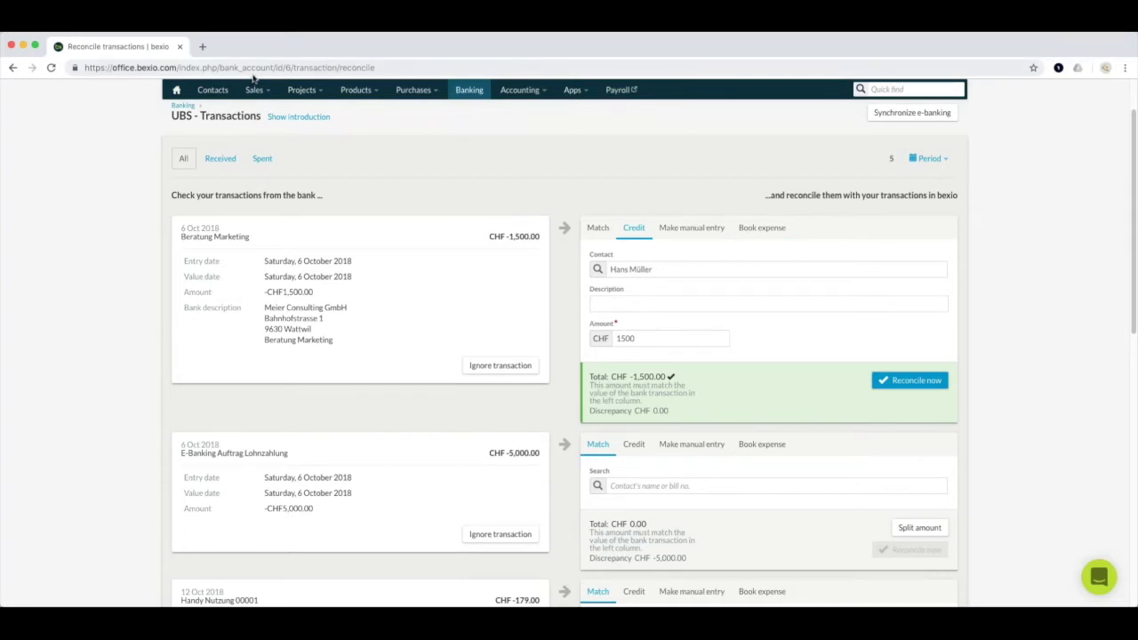
mouse_move(277, 89)
Step: Show the expense booking option for Beratung Marketing, and view the details of expense 00001 in the expenses list
left_click(766, 229)
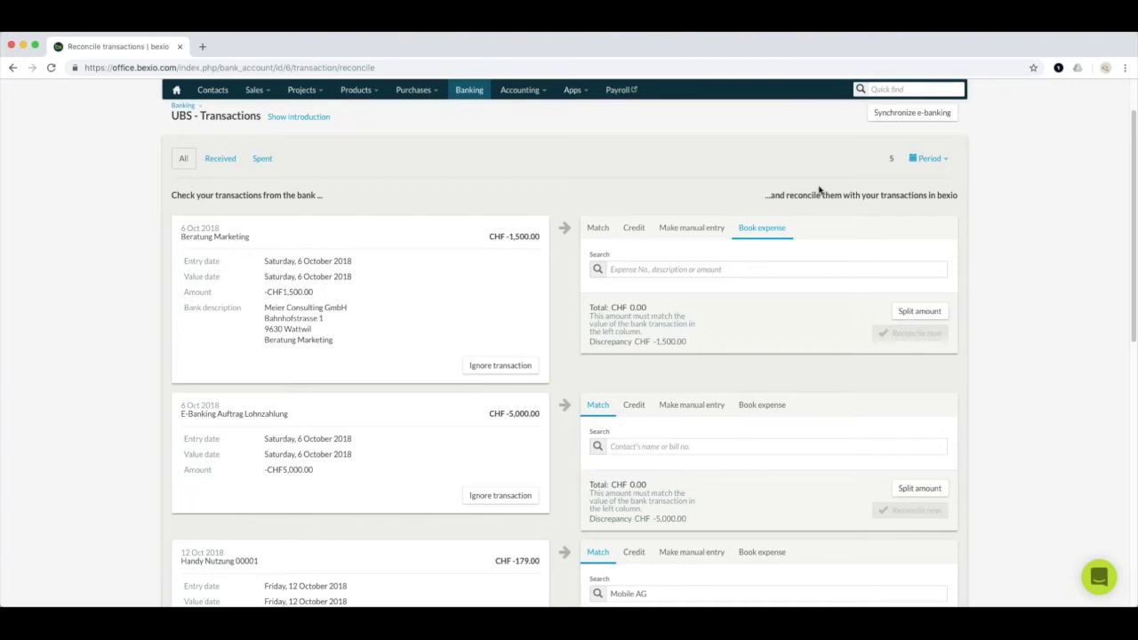
left_click(414, 89)
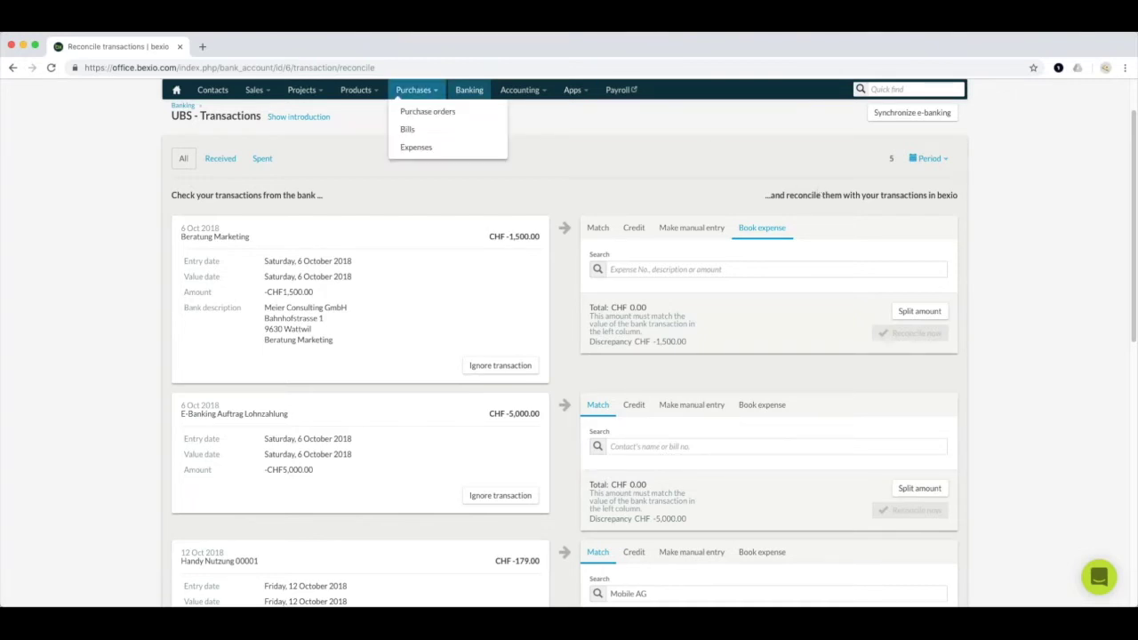
left_click(417, 148)
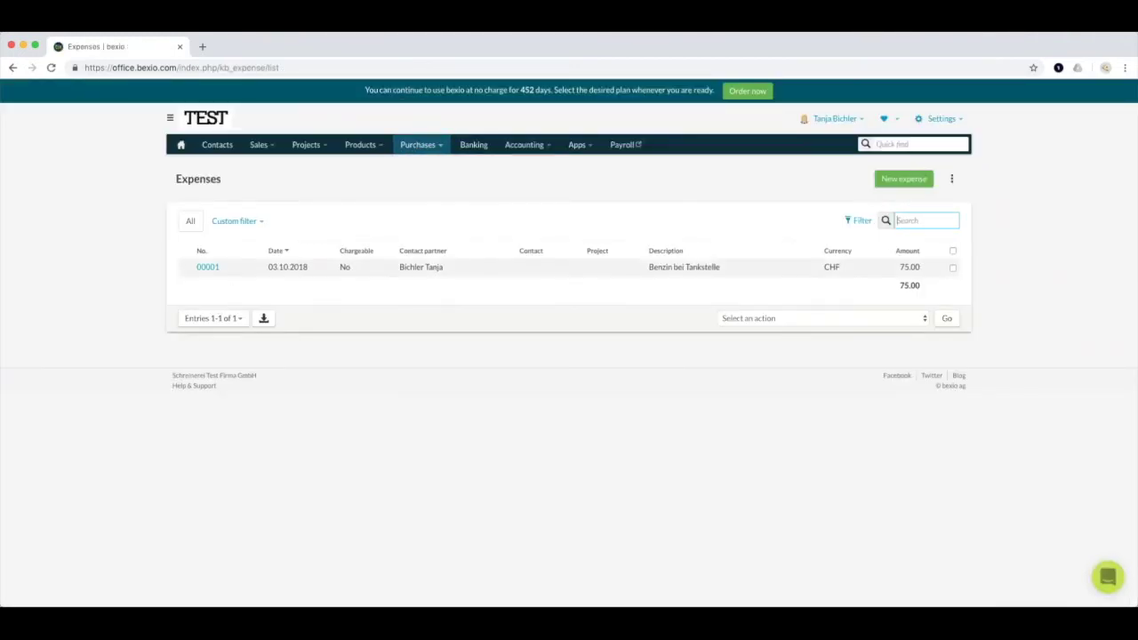
left_click_drag(220, 267, 199, 269)
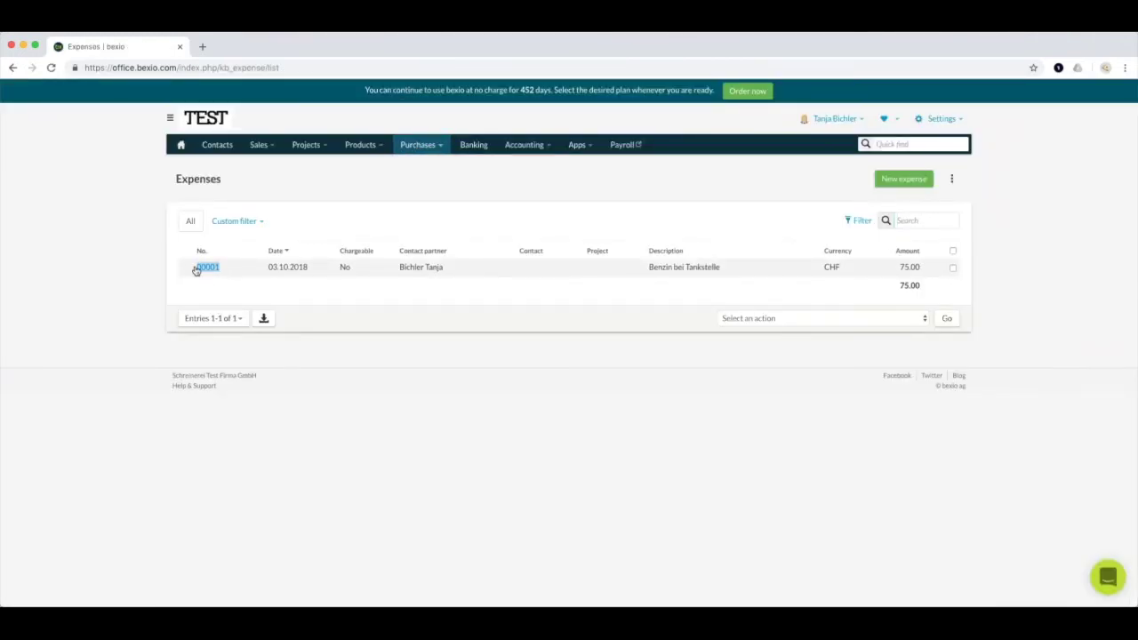
left_click(210, 268)
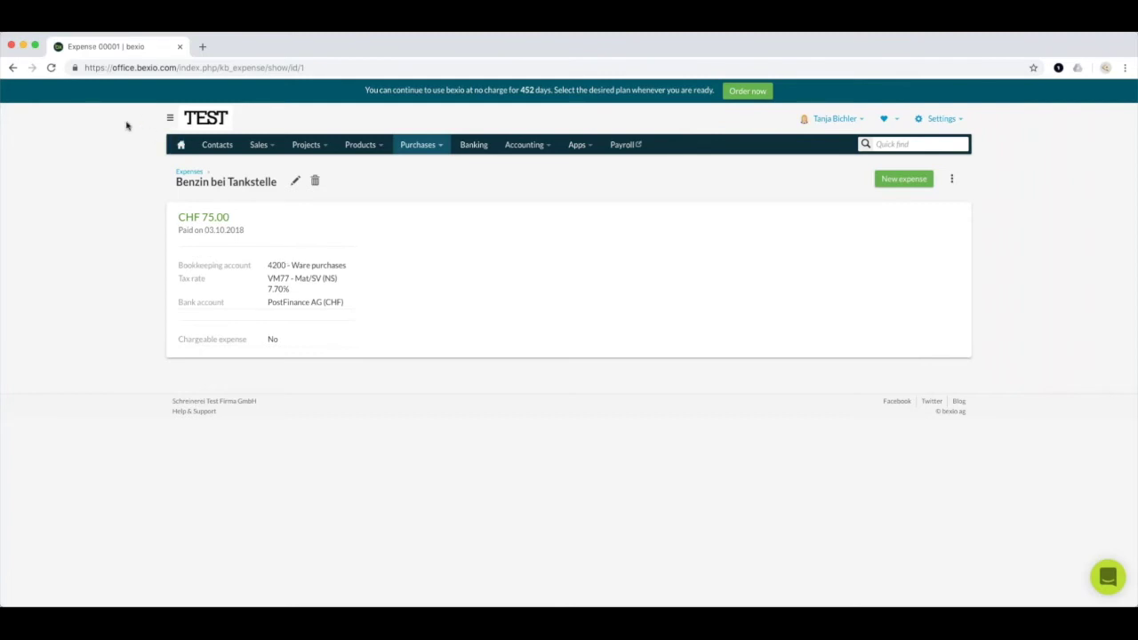
left_click(12, 67)
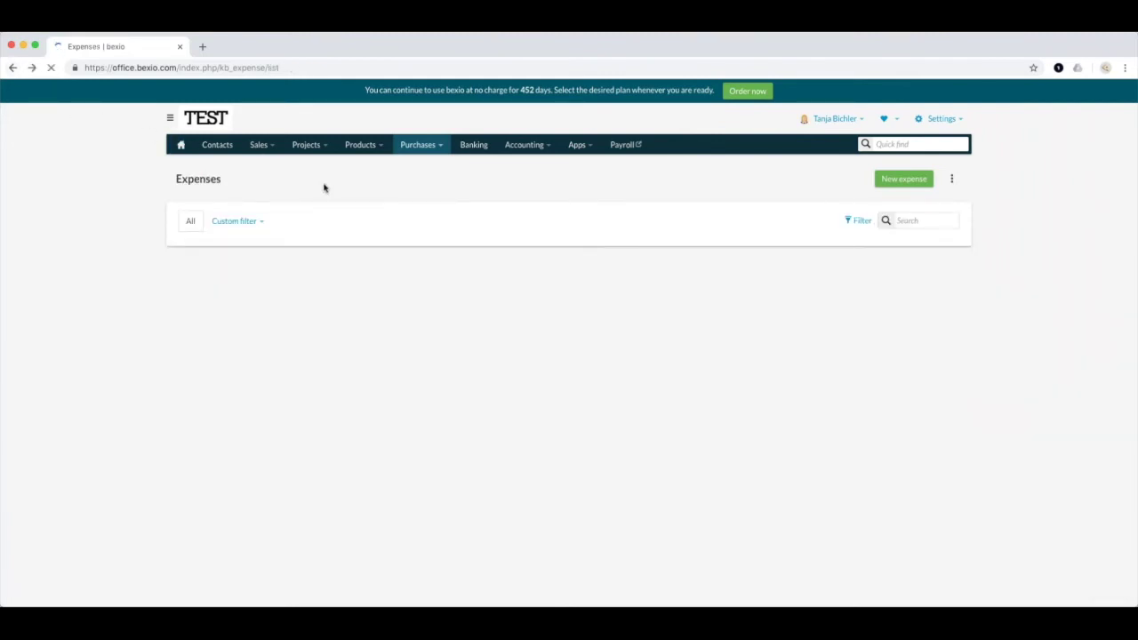
Step: Open the UBS transactions for reconciliation and look through the remaining unreconciled ones
left_click(472, 146)
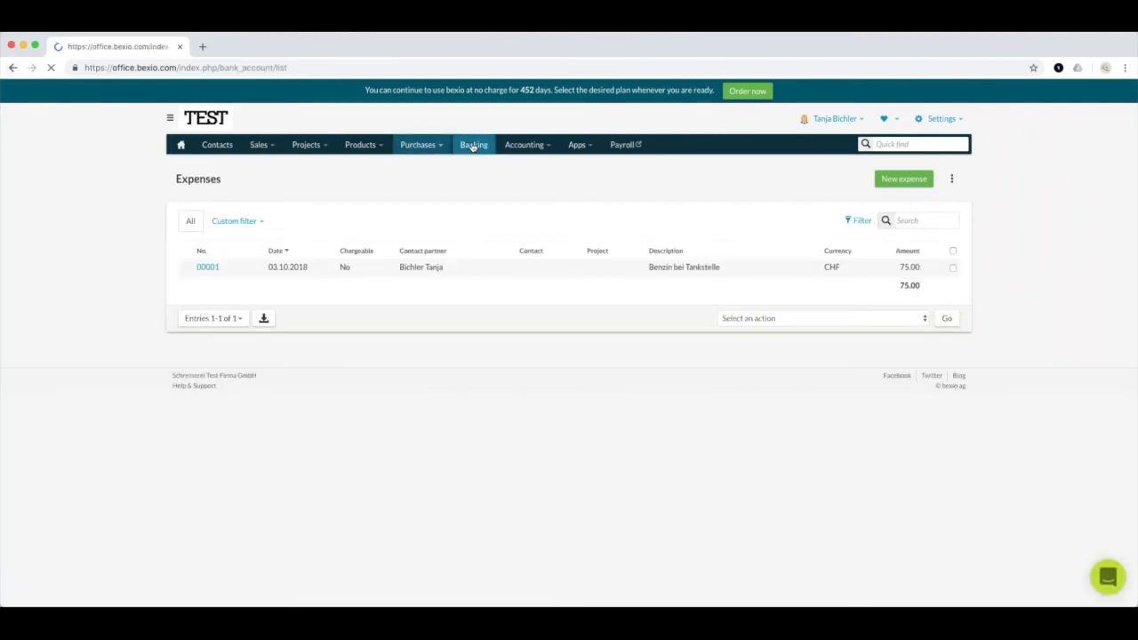
left_click(209, 417)
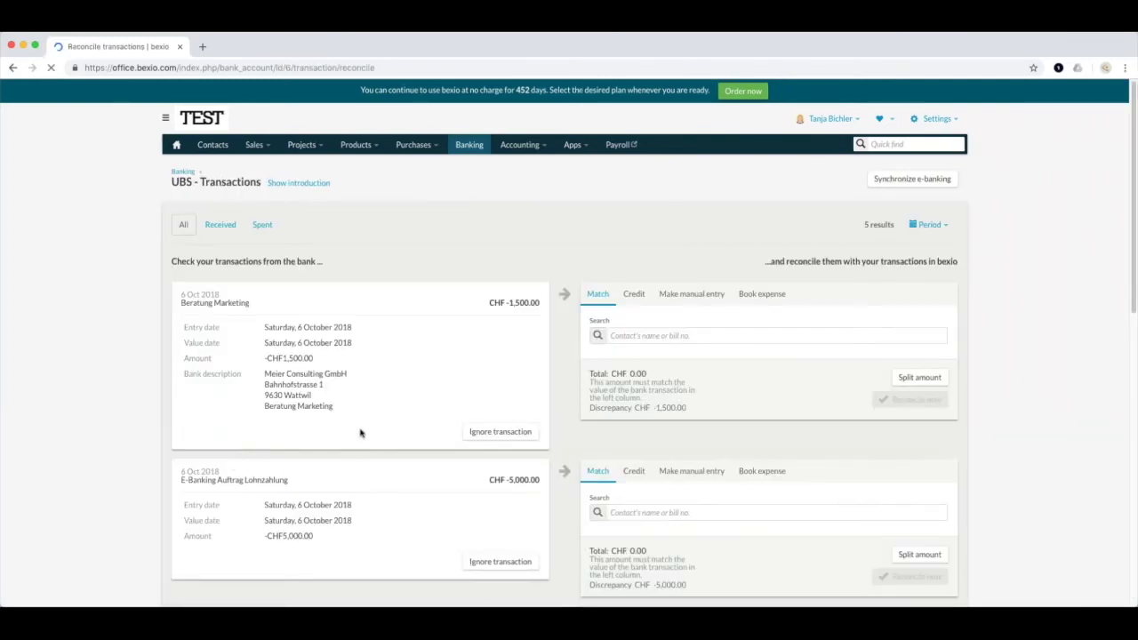
scroll(365, 435, "down", 3)
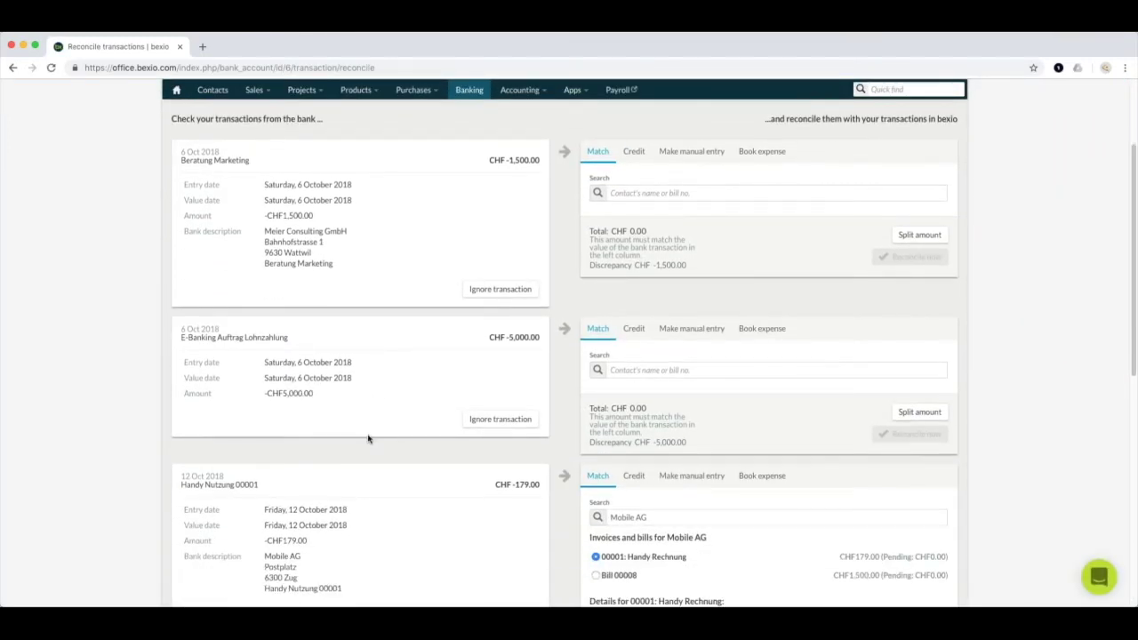
scroll(368, 439, "down", 5)
scroll(368, 440, "up", 8)
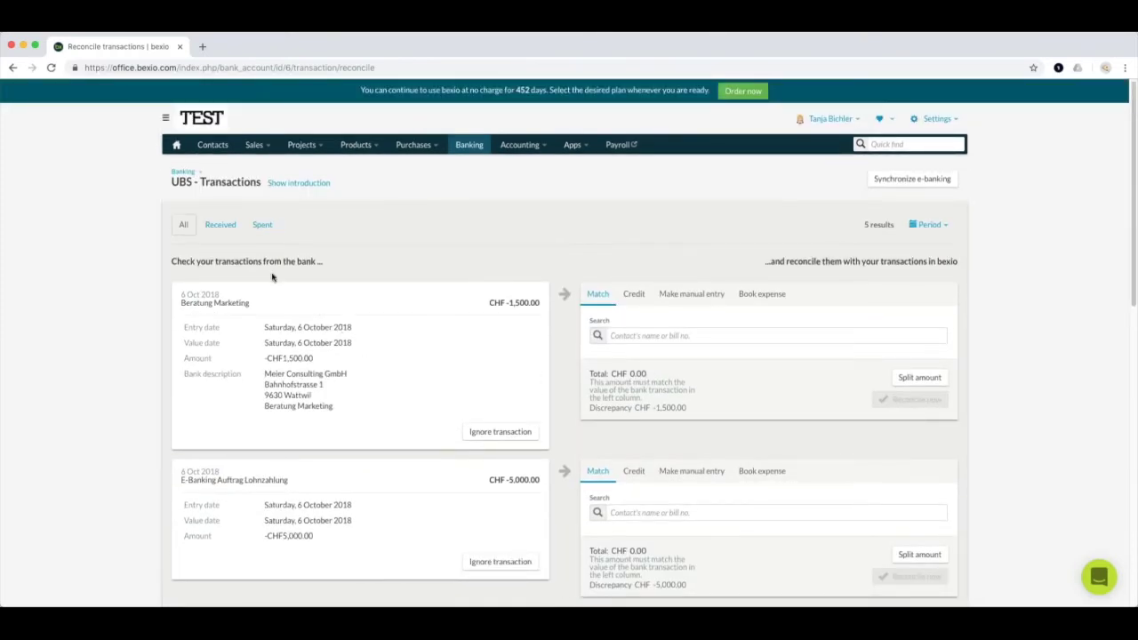
Step: Open the list of UBS bank transactions and undo the reconciliation of the Benzin Bleifrei transaction
left_click(471, 146)
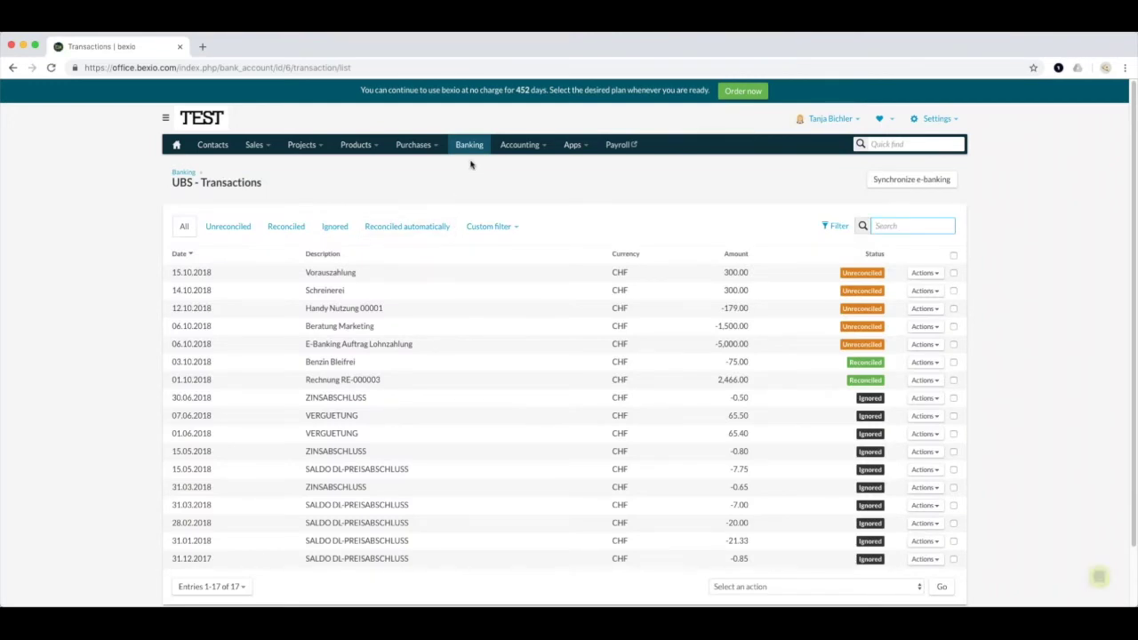
left_click(469, 148)
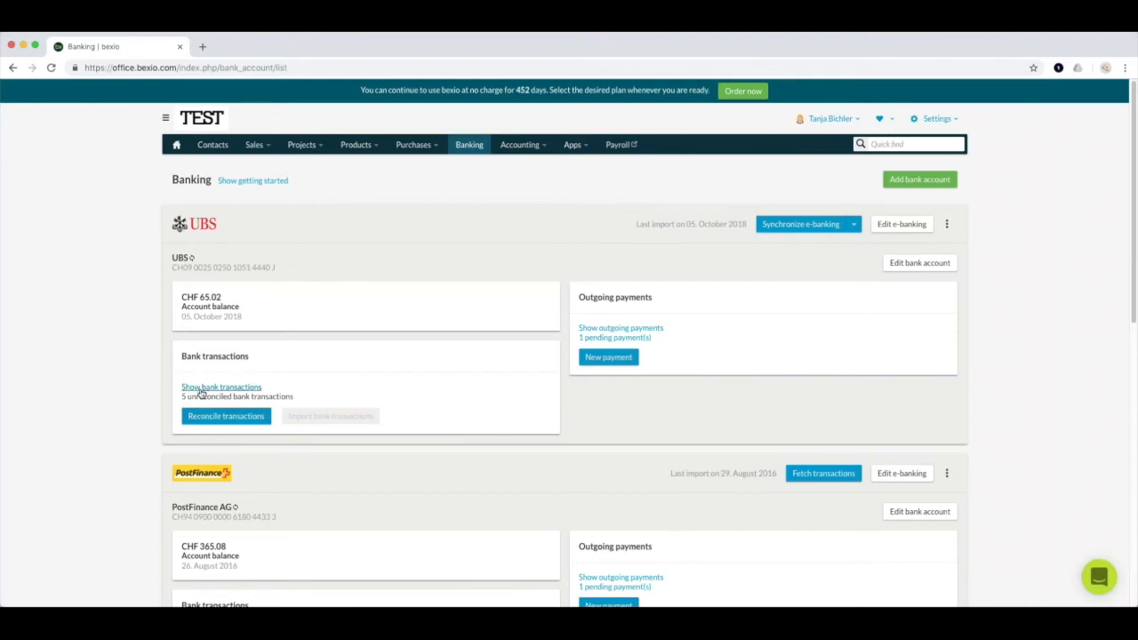
left_click(201, 389)
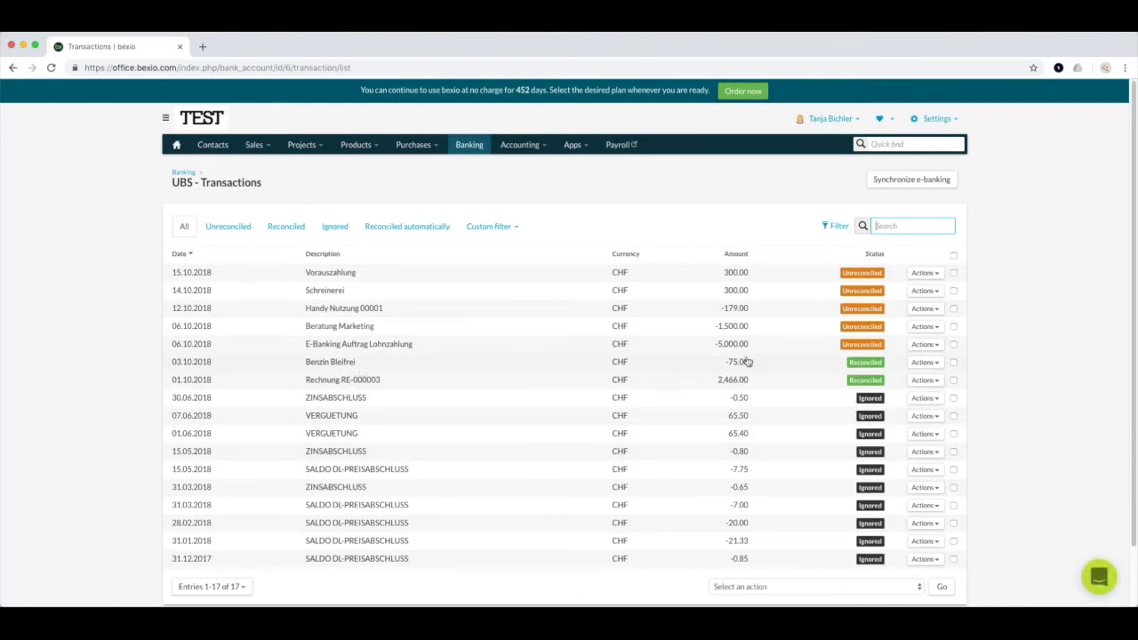
left_click(925, 362)
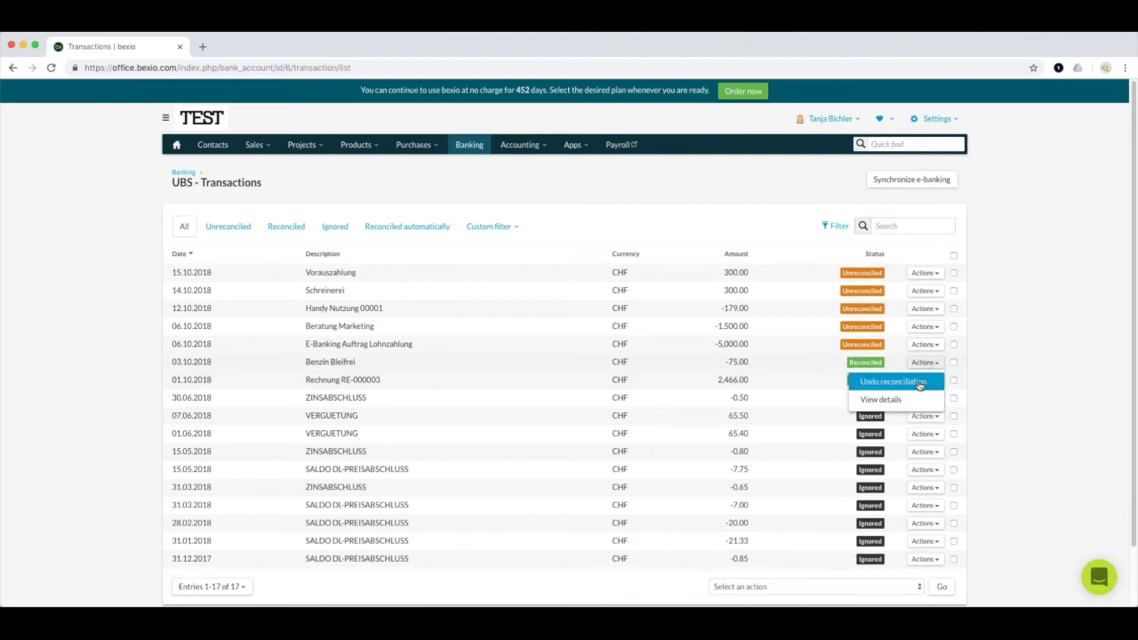
left_click(920, 382)
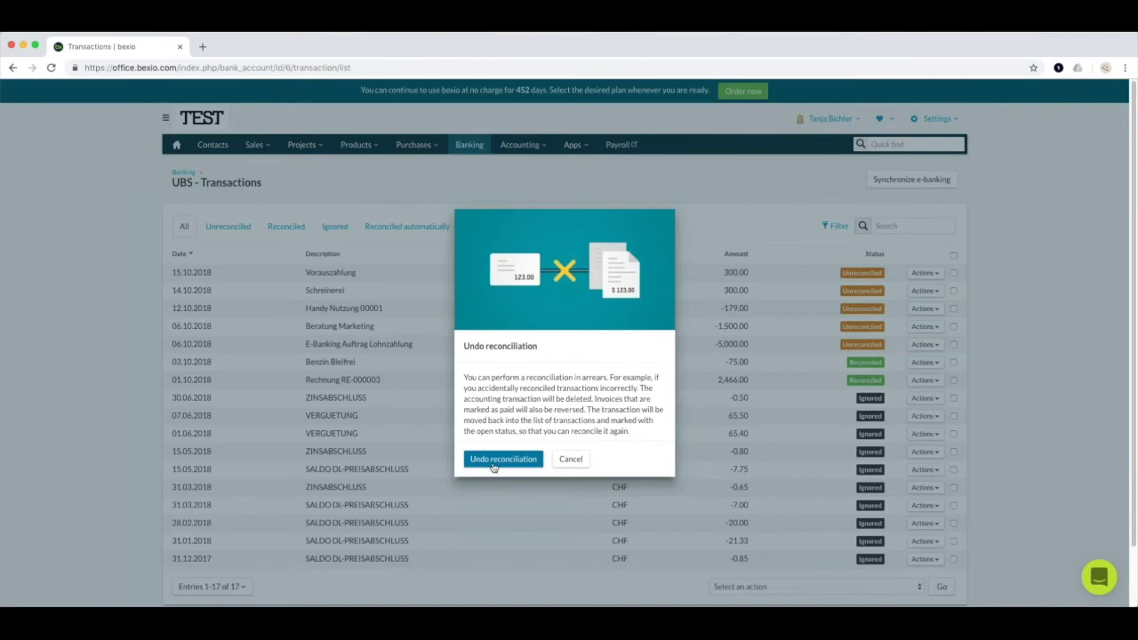
left_click(496, 460)
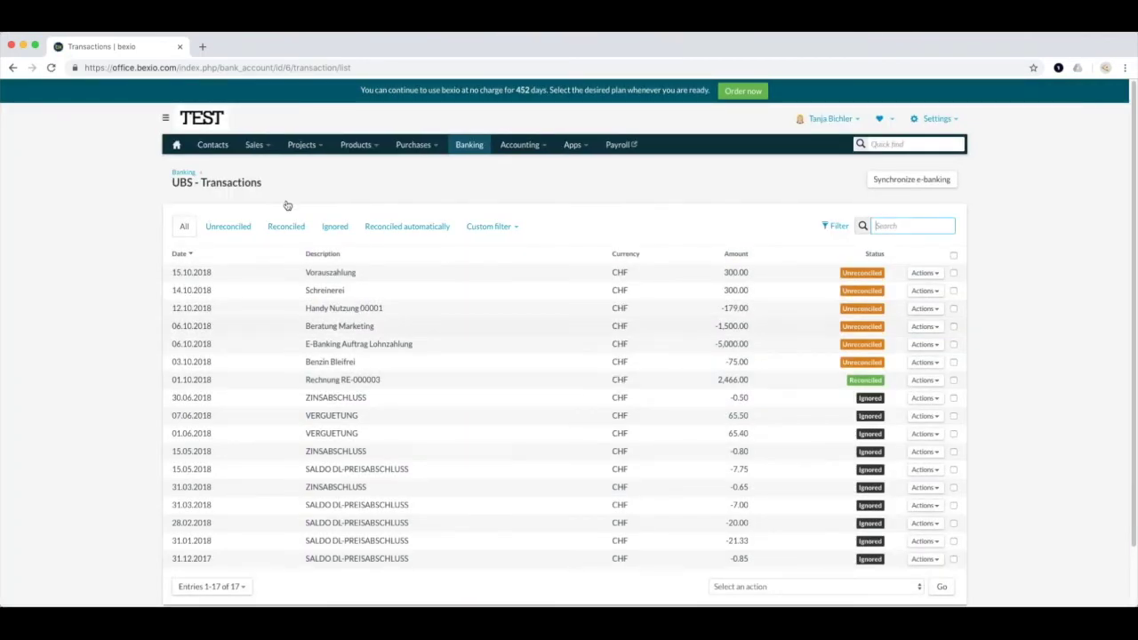
Step: Return to the UBS reconciliation and reconcile Benzin Bleifrei again with expense 00001: Benzin bei Tankstelle
left_click(182, 174)
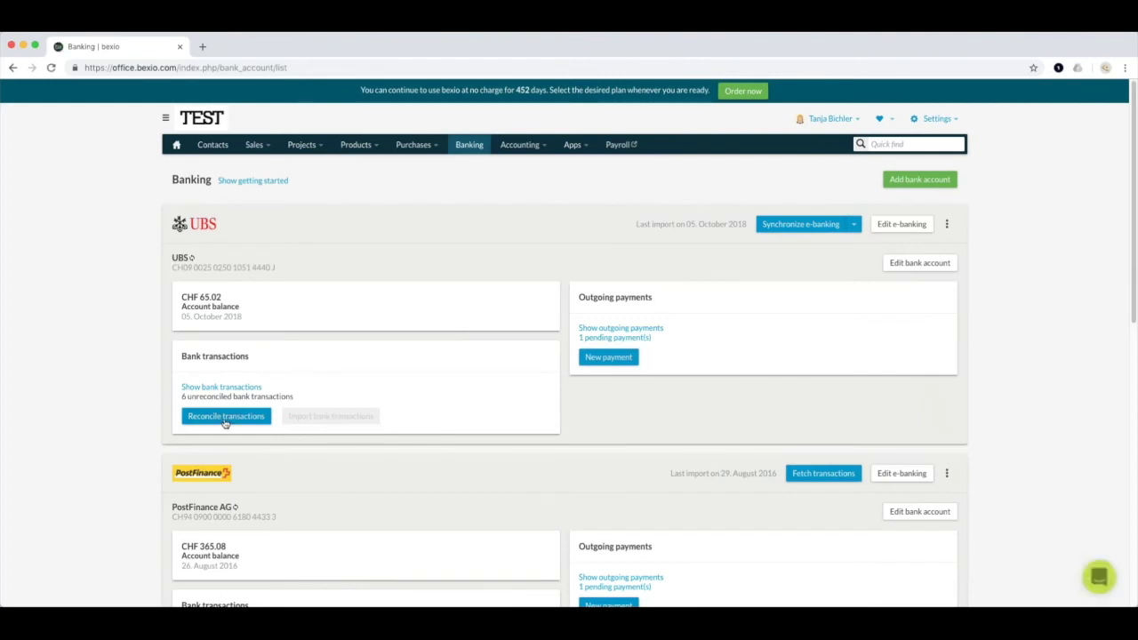
left_click(225, 418)
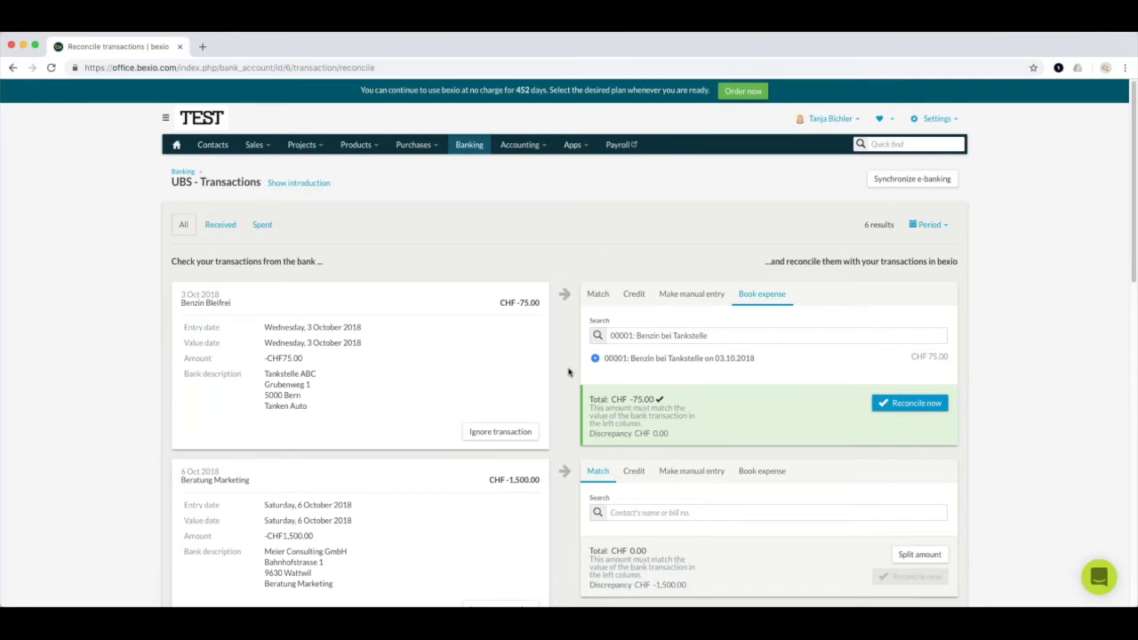
left_click(727, 336)
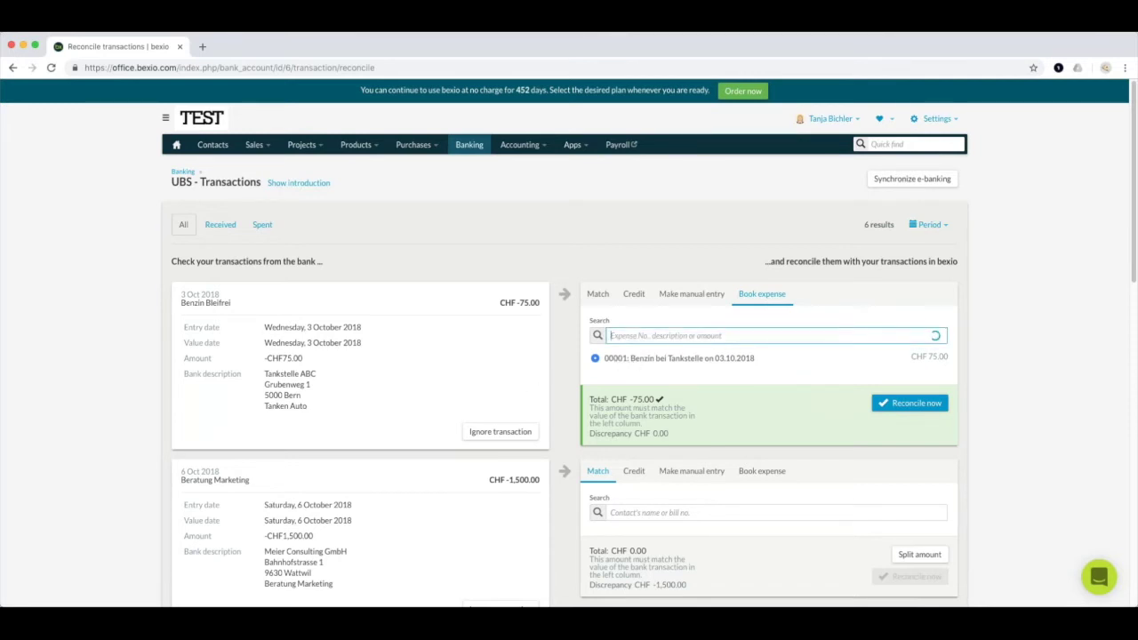
left_click(592, 381)
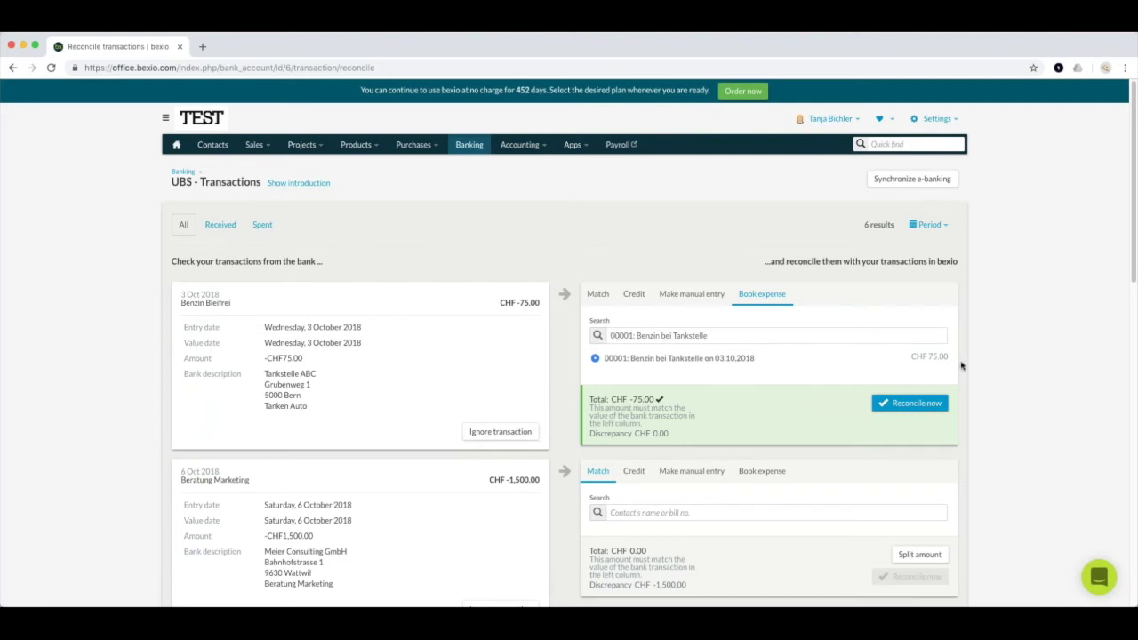
left_click(893, 404)
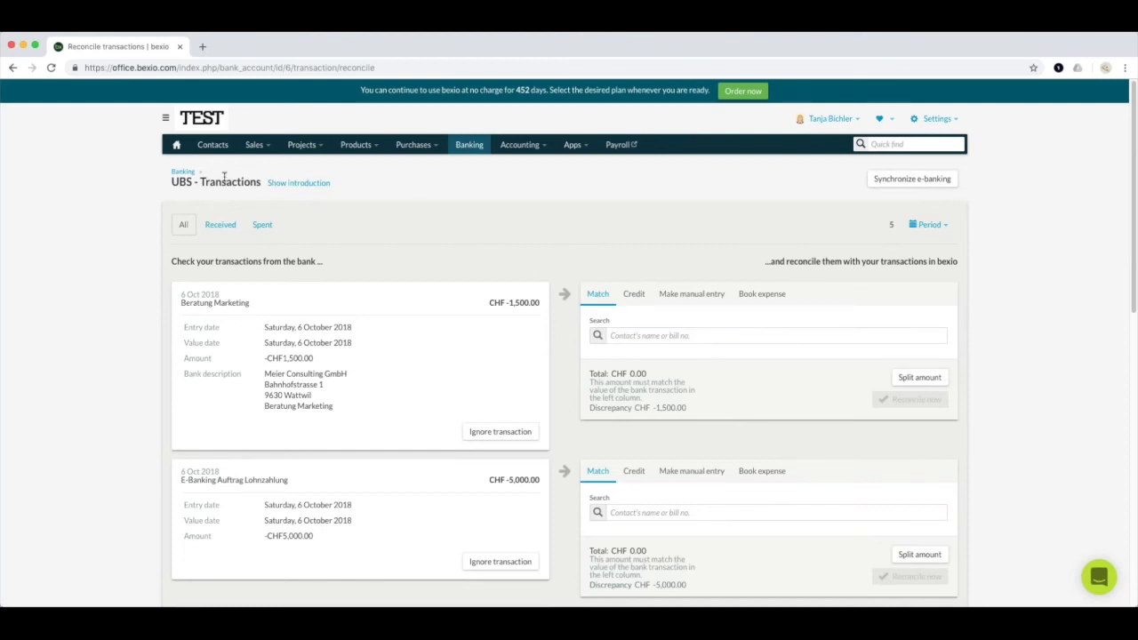
Step: In the list of UBS bank transactions, ignore all unreconciled transactions from Vorauszahlung to E-Banking Auftrag Lohnzahlung in one bulk action, and return to the Banking overview
left_click(183, 172)
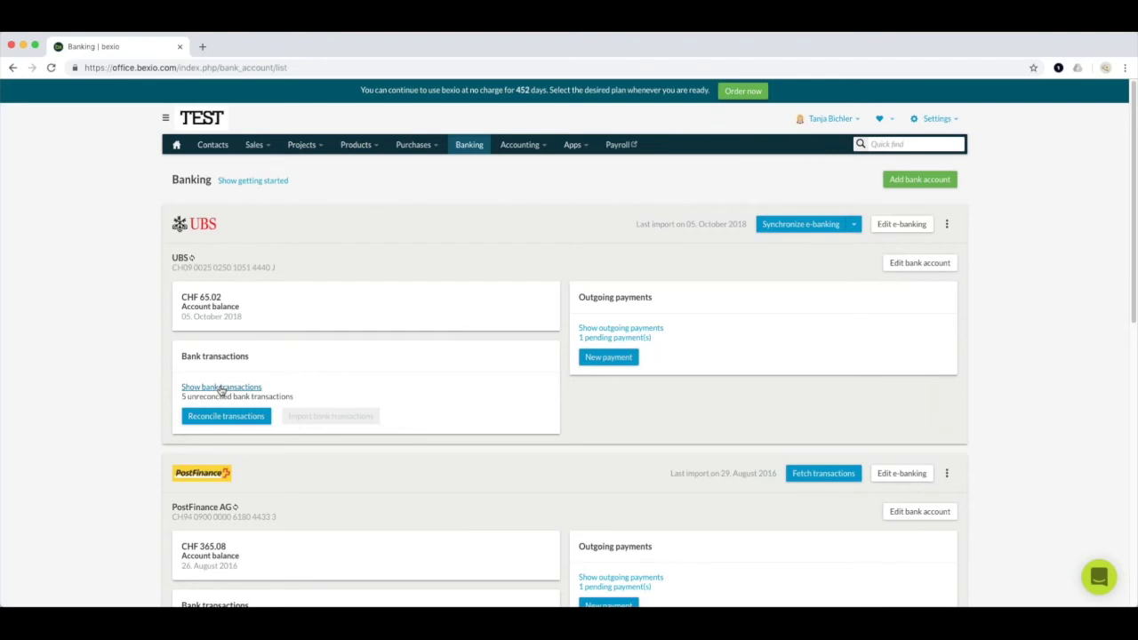
left_click(223, 389)
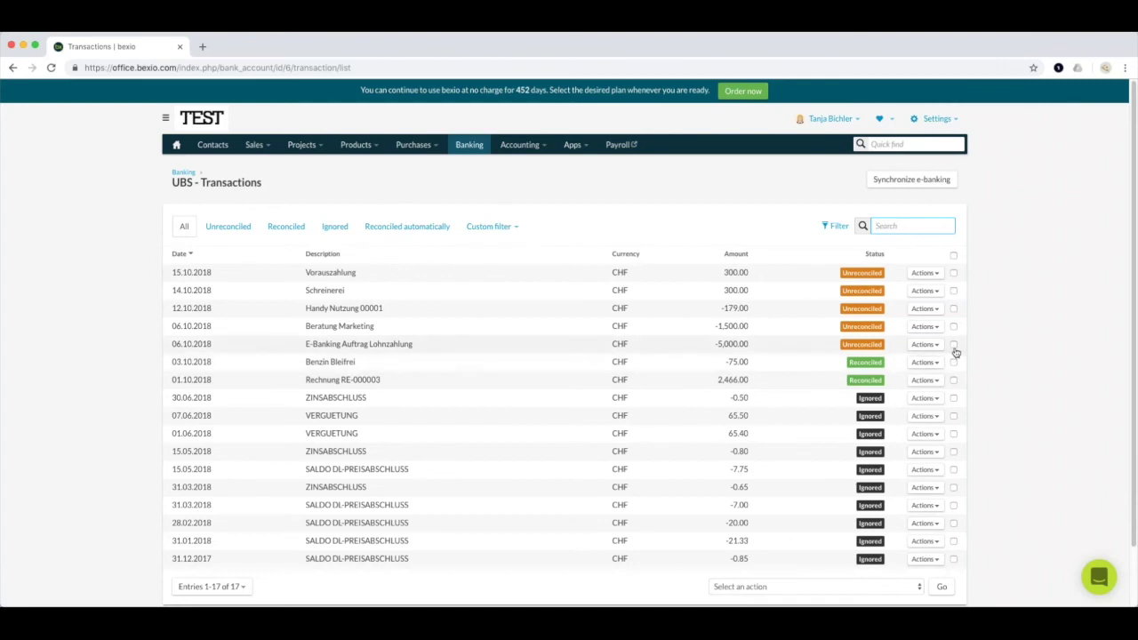
left_click(953, 272)
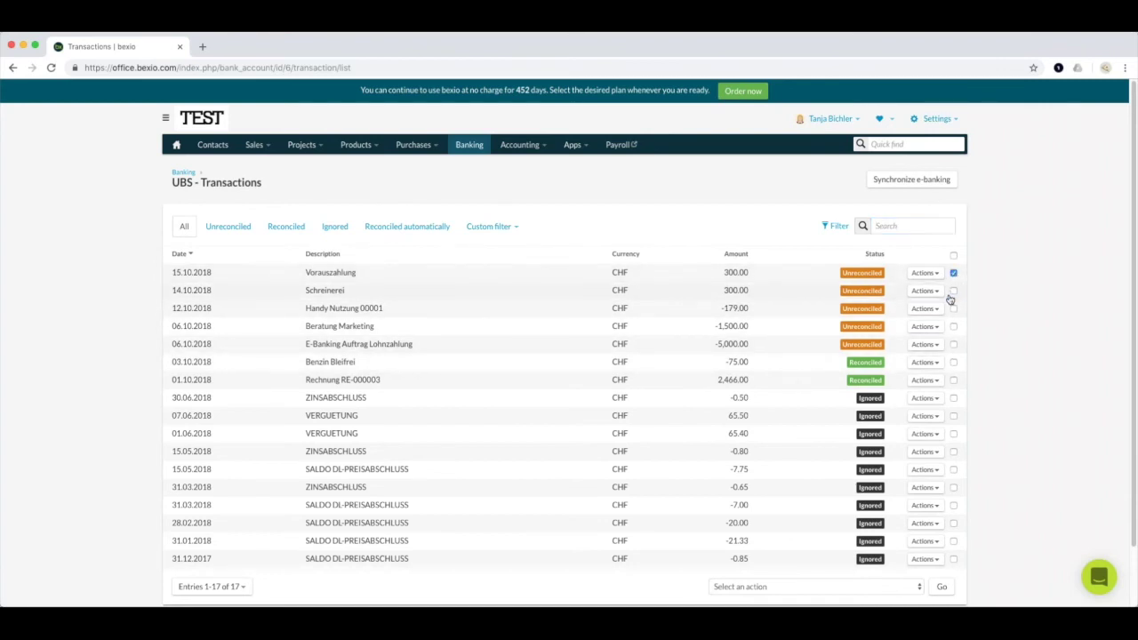
left_click(953, 297)
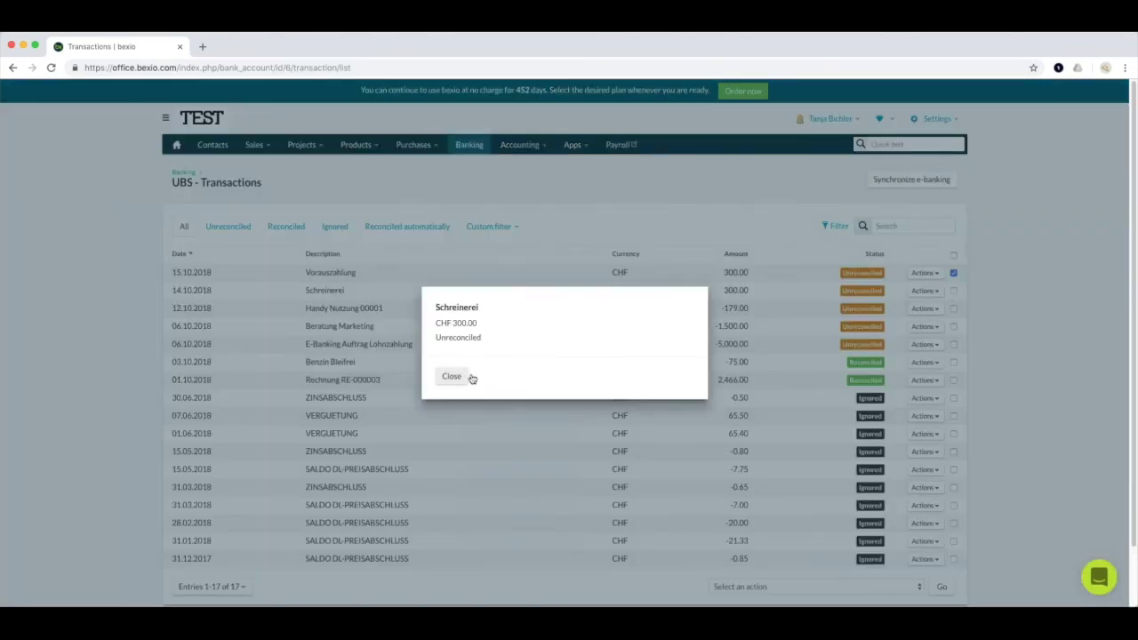
left_click(453, 377)
left_click(953, 290)
left_click(953, 308)
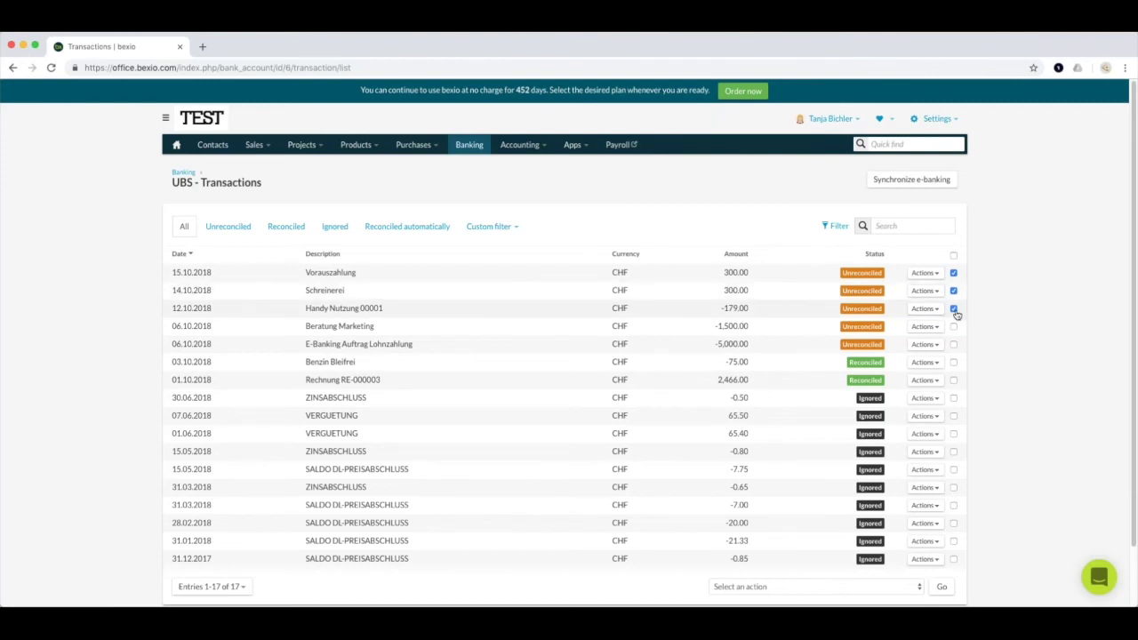
left_click(952, 326)
left_click(953, 347)
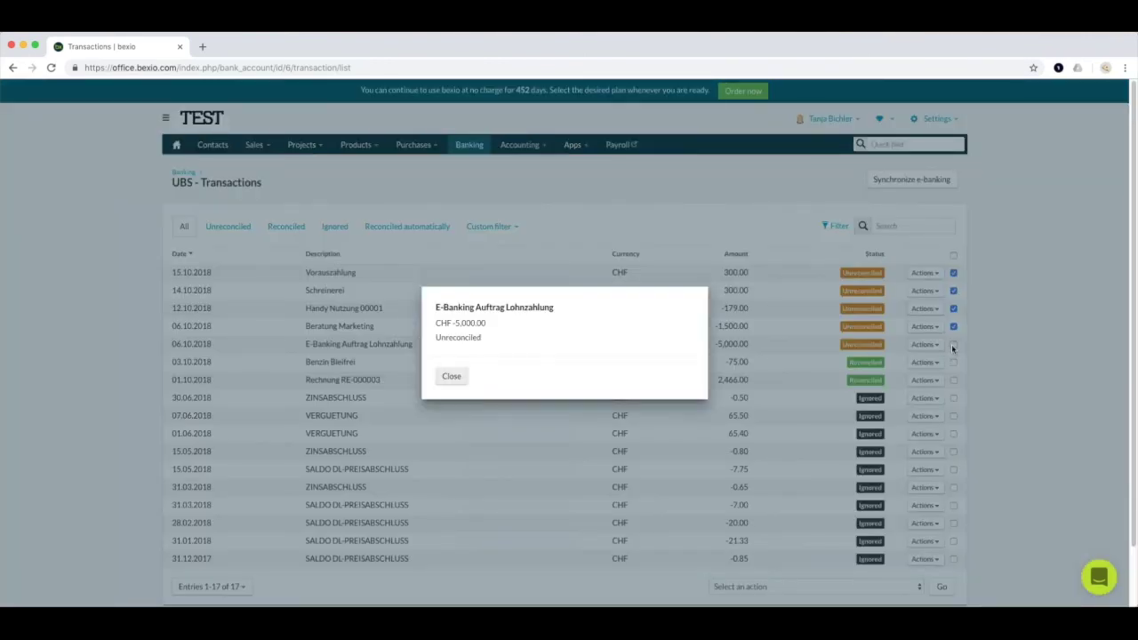
left_click(452, 378)
left_click(953, 345)
scroll(958, 392, "down", 2)
left_click(815, 523)
left_click(814, 541)
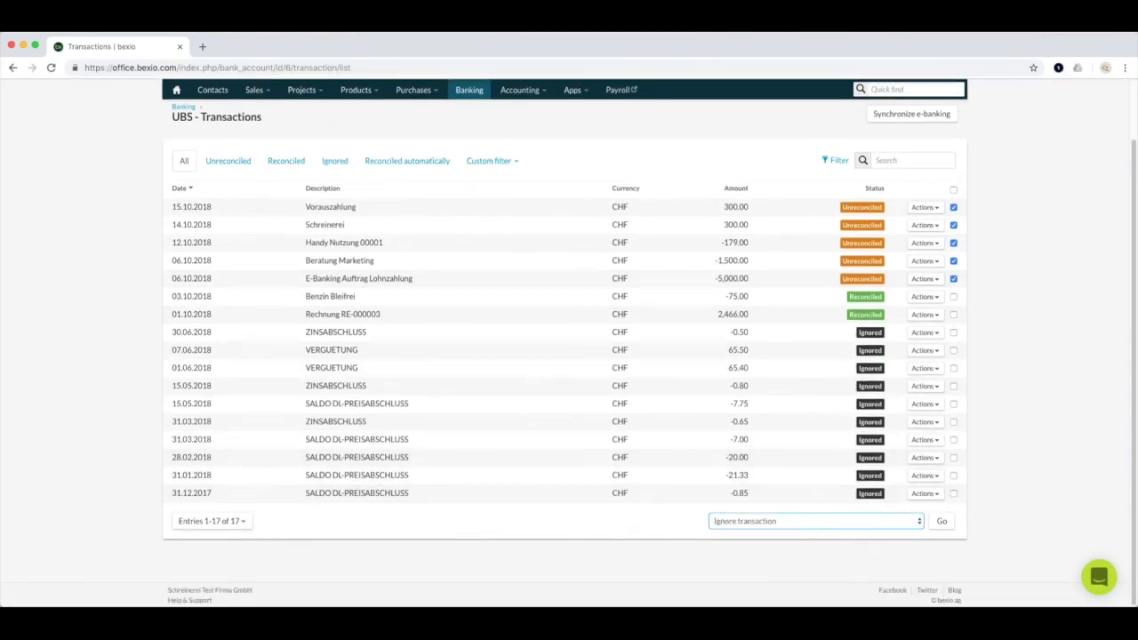
left_click(942, 523)
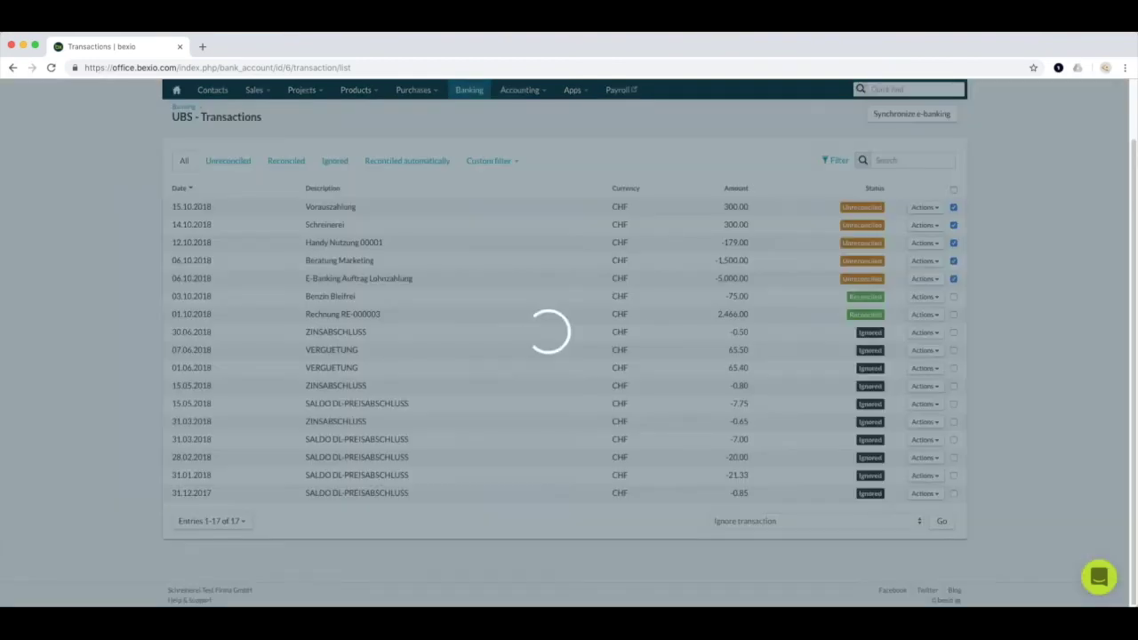
left_click(604, 456)
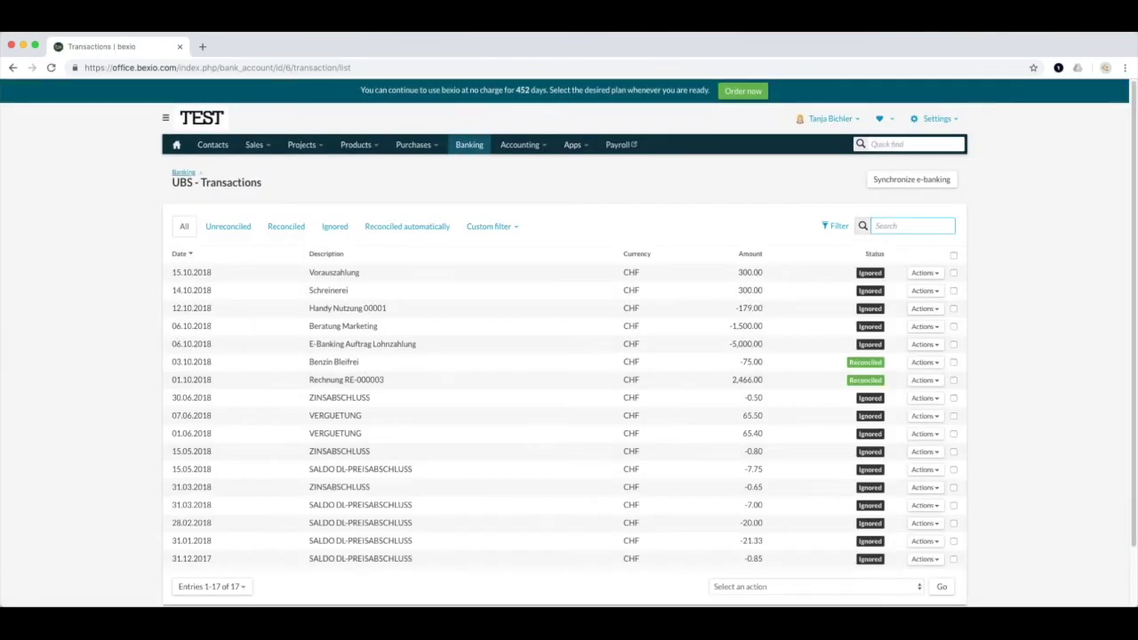
left_click(183, 172)
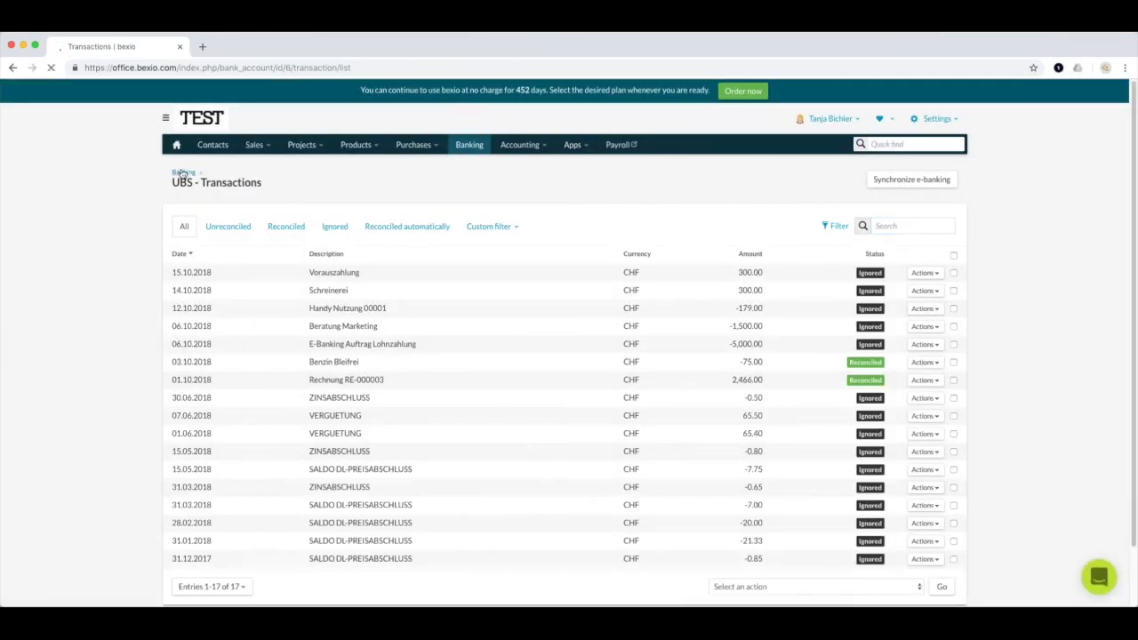